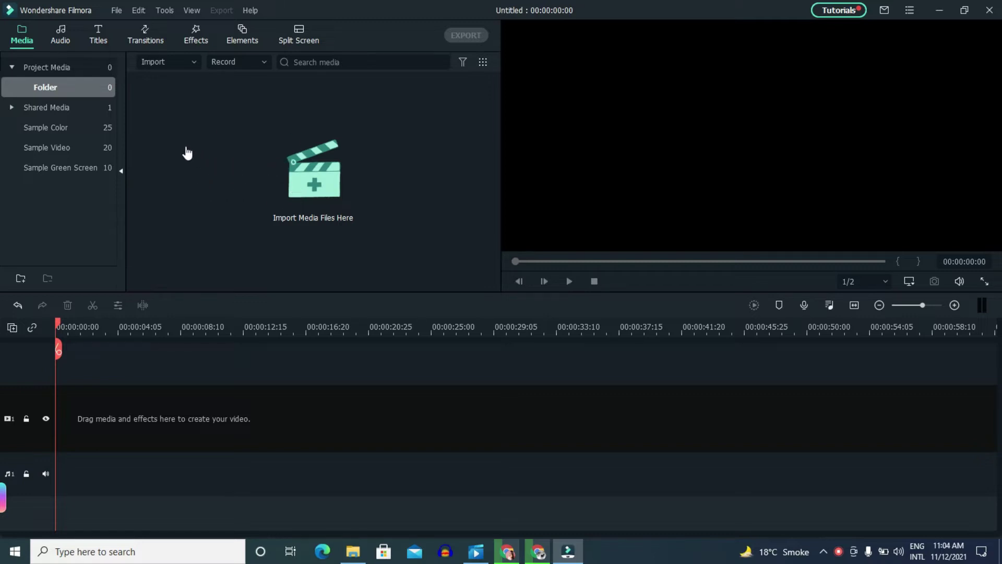
left_click(23, 43)
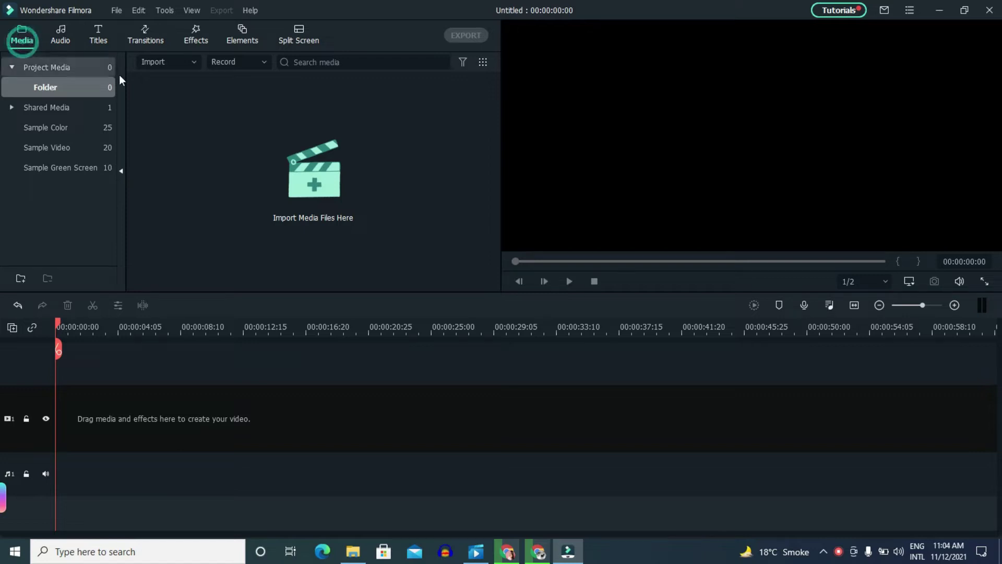
left_click(187, 61)
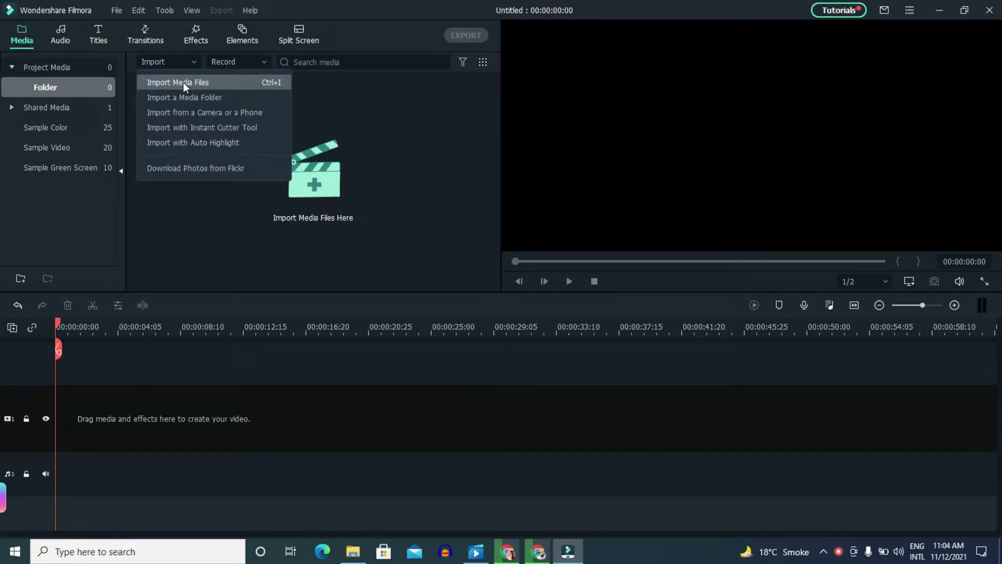
left_click(183, 85)
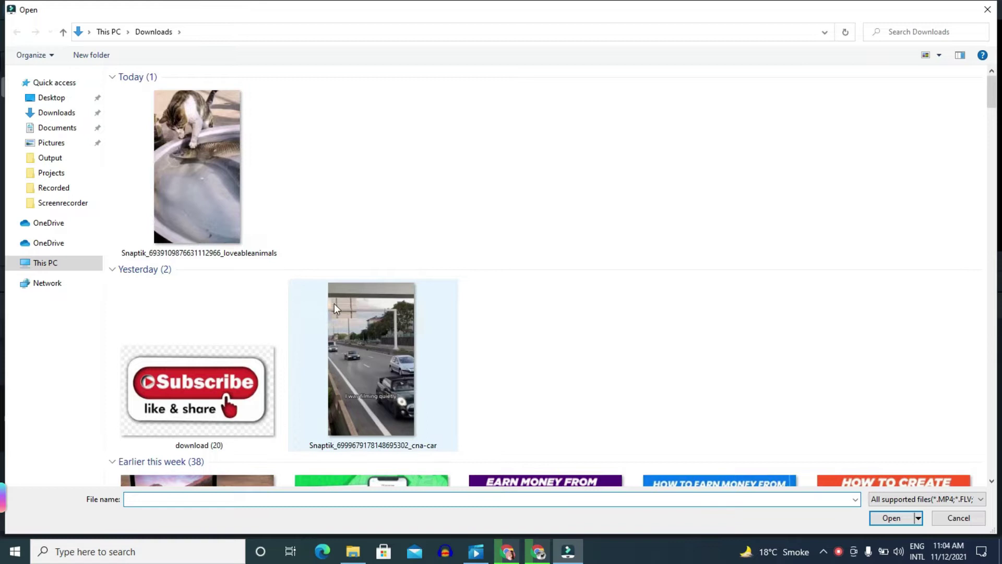
left_click(192, 178)
left_click(890, 522)
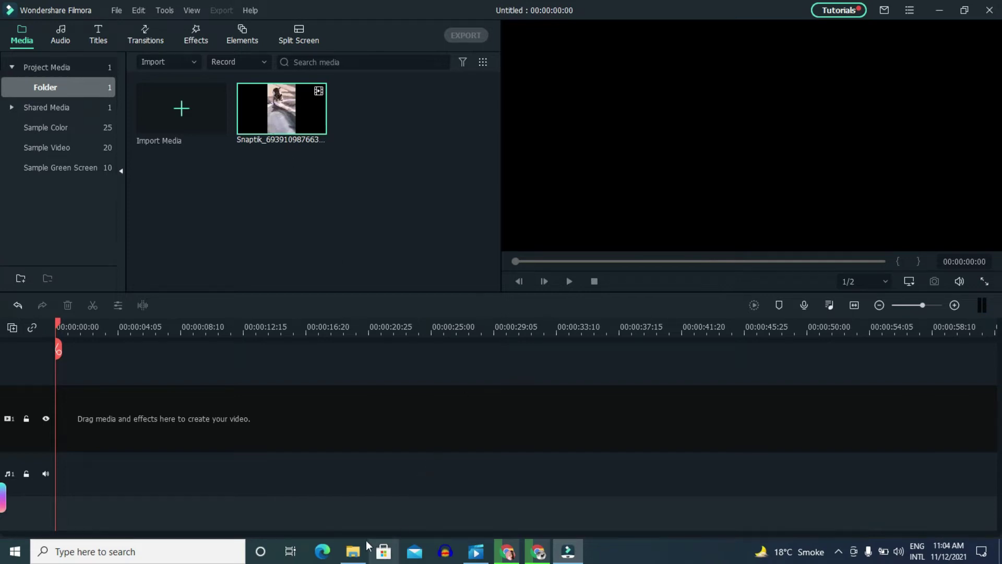
- Add the video "My Video f" from the Output folder and the image "download (20)" from Downloads to the project media
left_click(353, 552)
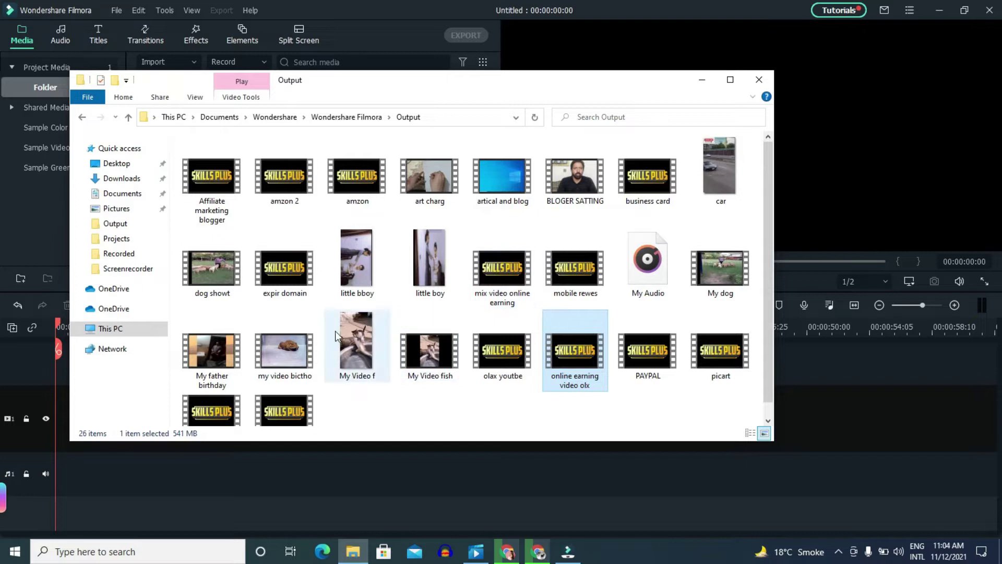
left_click_drag(359, 327, 352, 196)
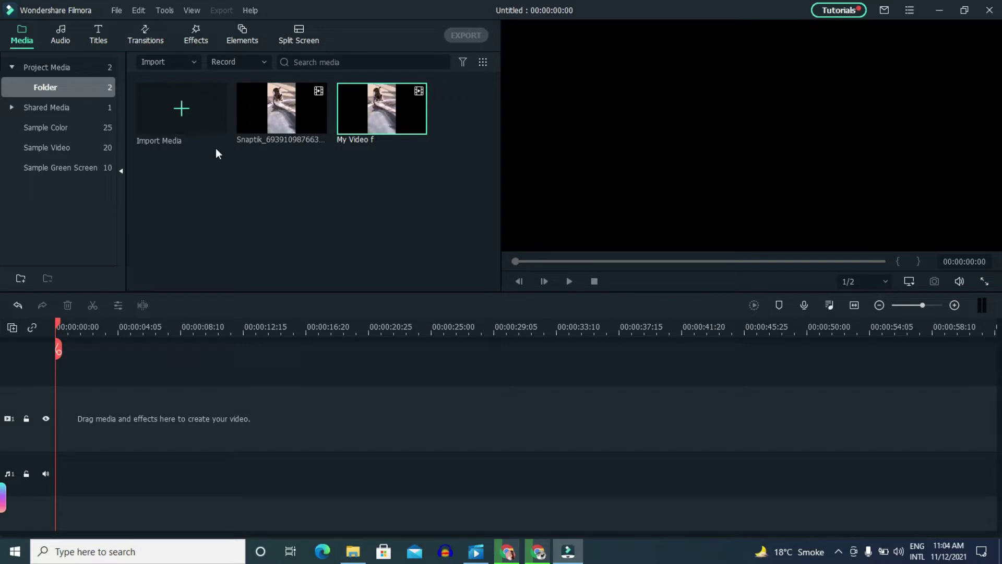
left_click(173, 113)
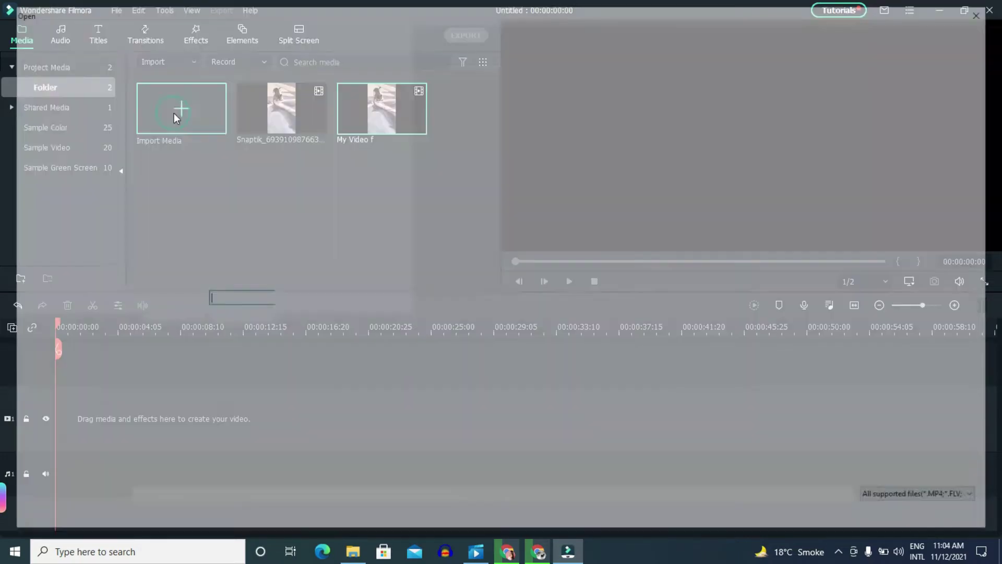
scroll(258, 328, "down", 10)
scroll(262, 324, "up", 12)
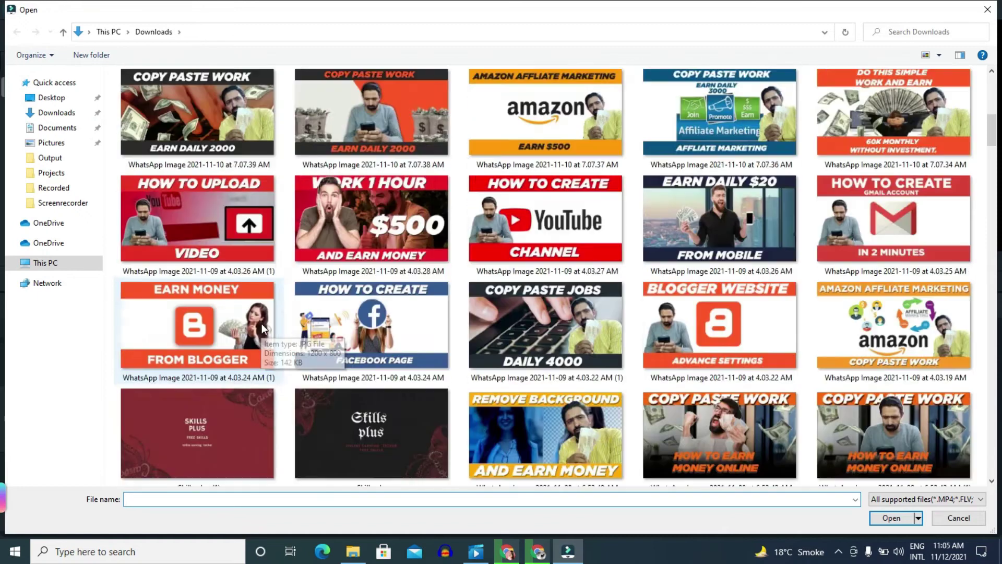
left_click(191, 377)
left_click(890, 518)
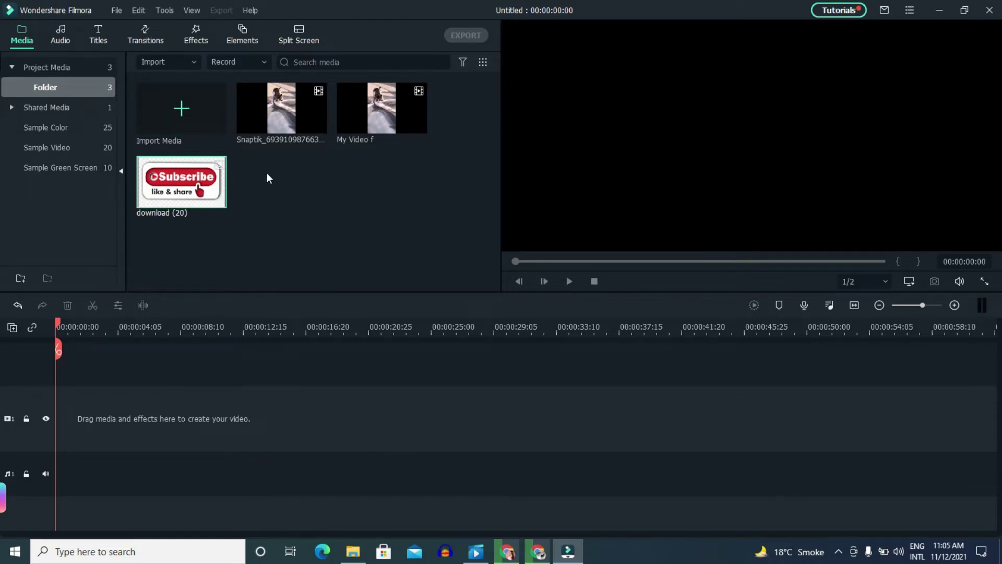
- Browse the recommended titles and download the Message Tool Pack title
mouse_move(306, 157)
mouse_move(223, 209)
mouse_move(268, 116)
mouse_move(279, 99)
left_click(97, 37)
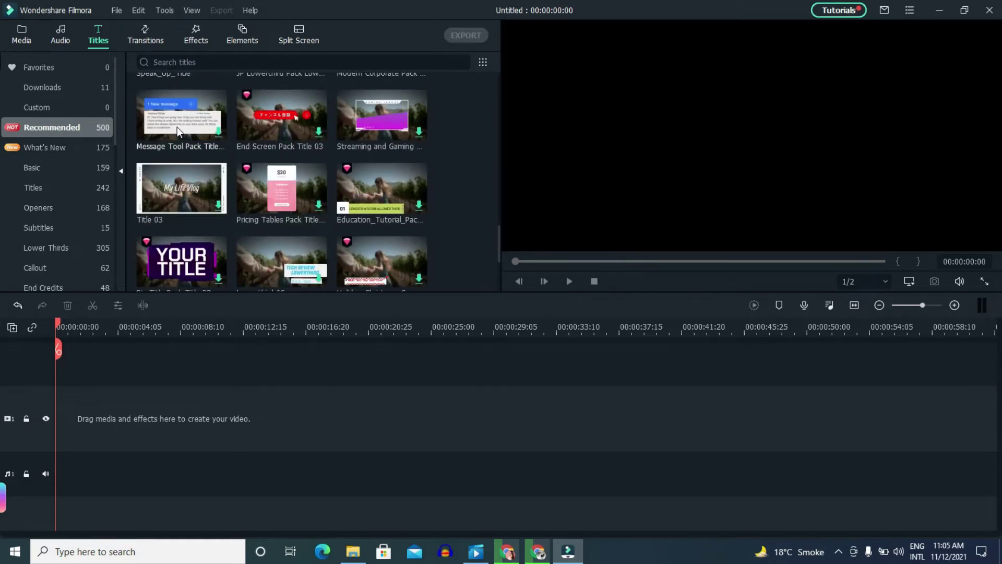
left_click(218, 124)
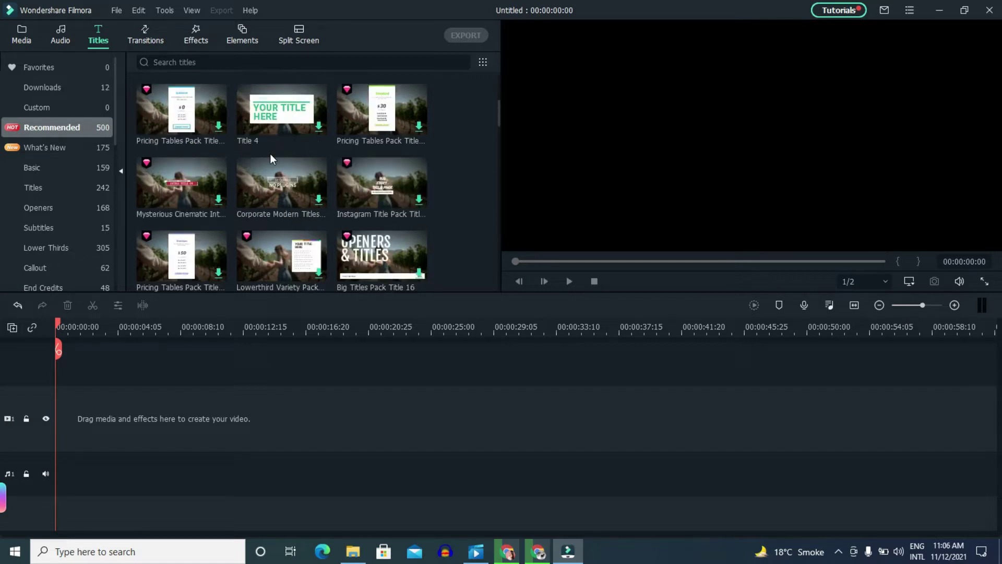
- Place the 2020 Calender Pack title showing Saturday 11 on the video track and preview its animation at 00:00:04:12
left_click_drag(180, 110, 115, 402)
left_click(588, 279)
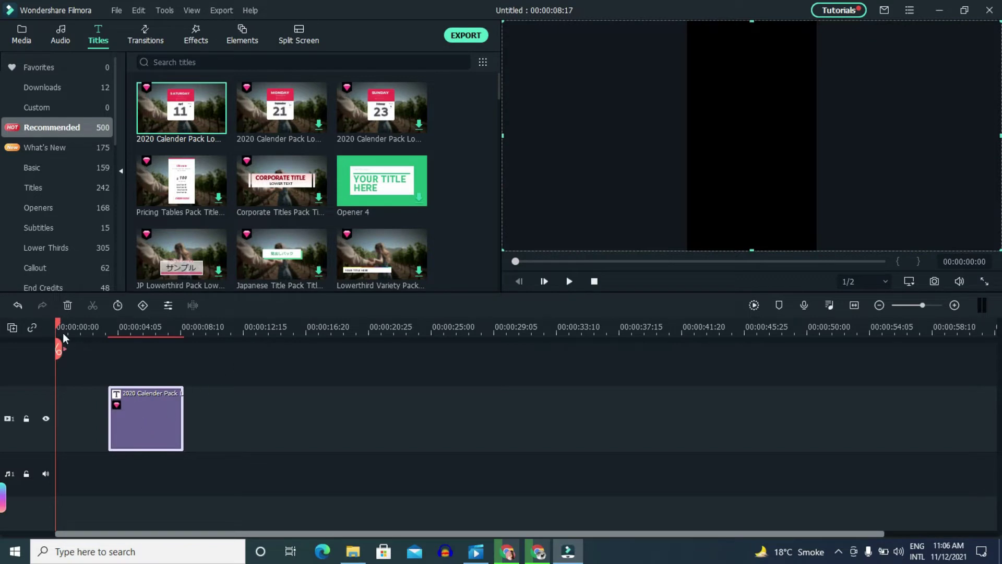
left_click_drag(57, 325, 120, 337)
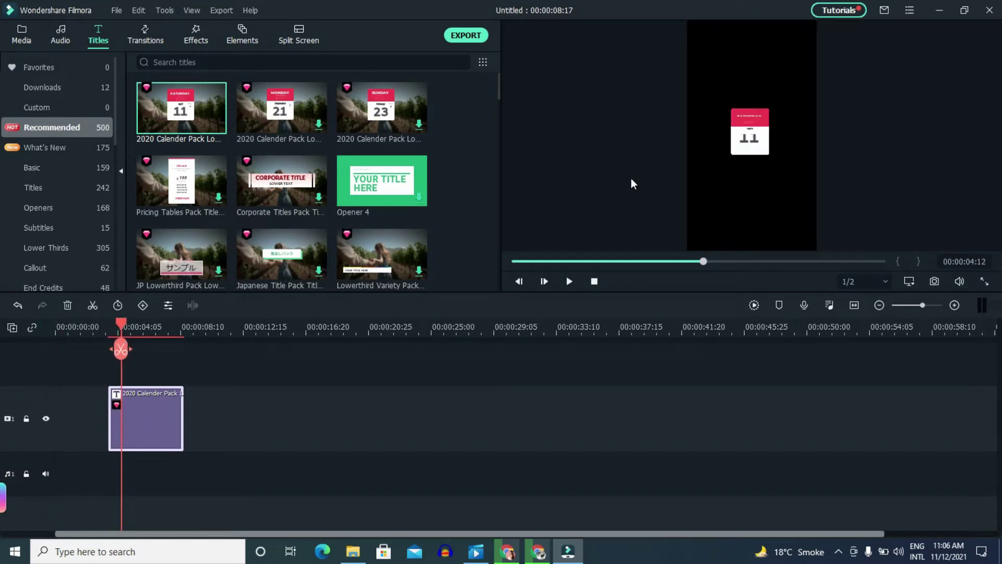
- Open the calendar title's text and video properties for inspection, then close them without editing
left_click(751, 125)
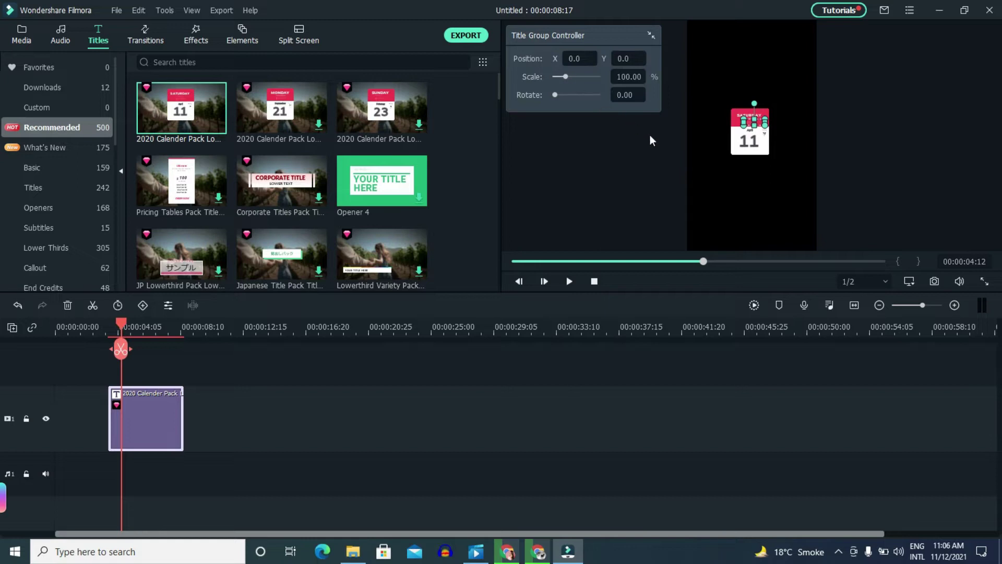
double_click(159, 391)
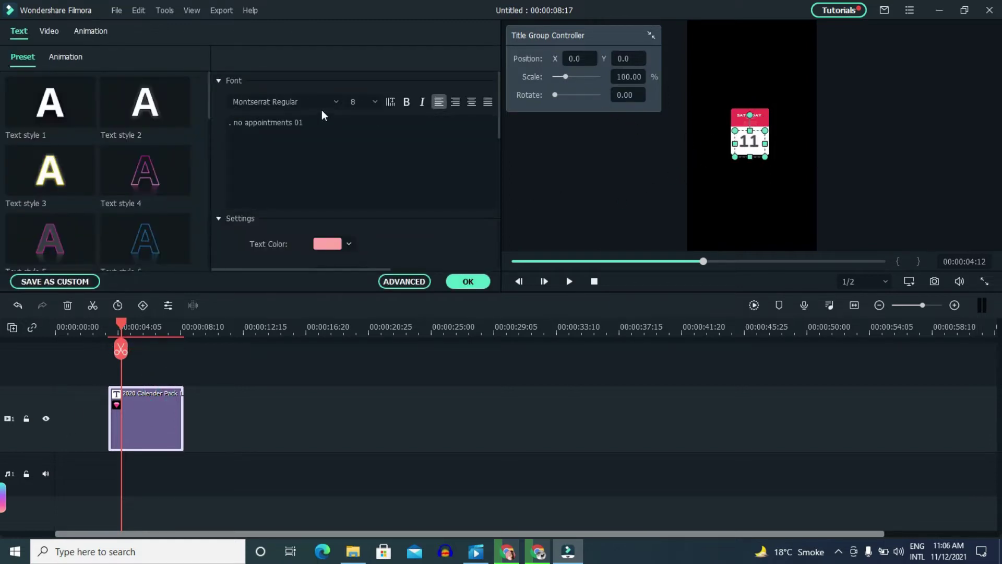
left_click_drag(321, 120, 227, 108)
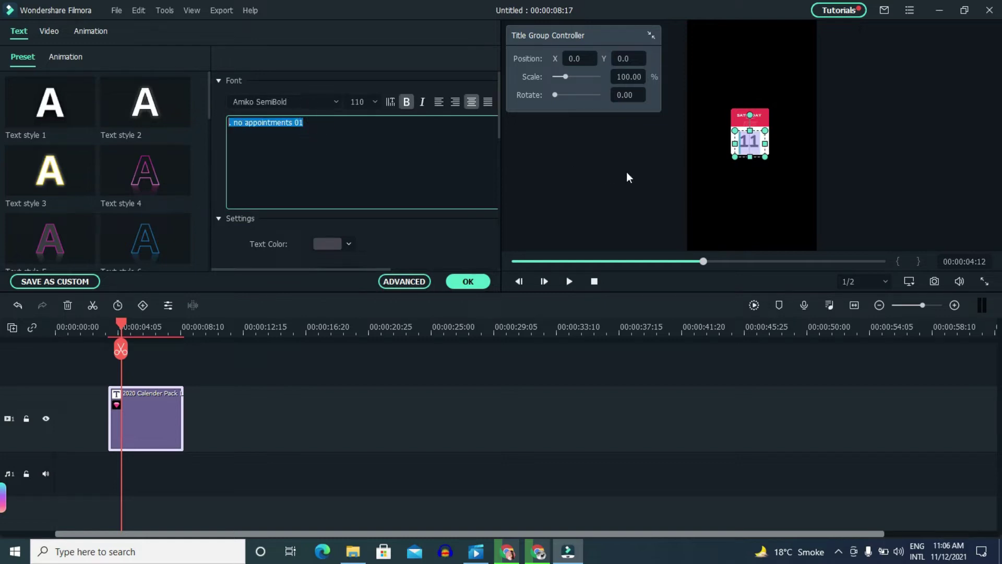
left_click(734, 124)
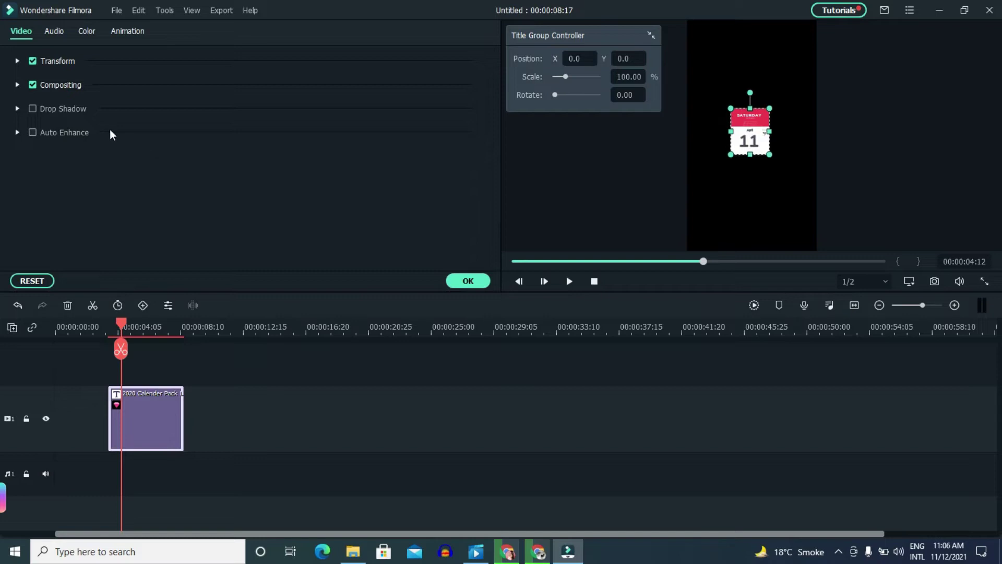
left_click(468, 280)
- Delete the calendar title from the timeline
right_click(136, 411)
left_click(181, 164)
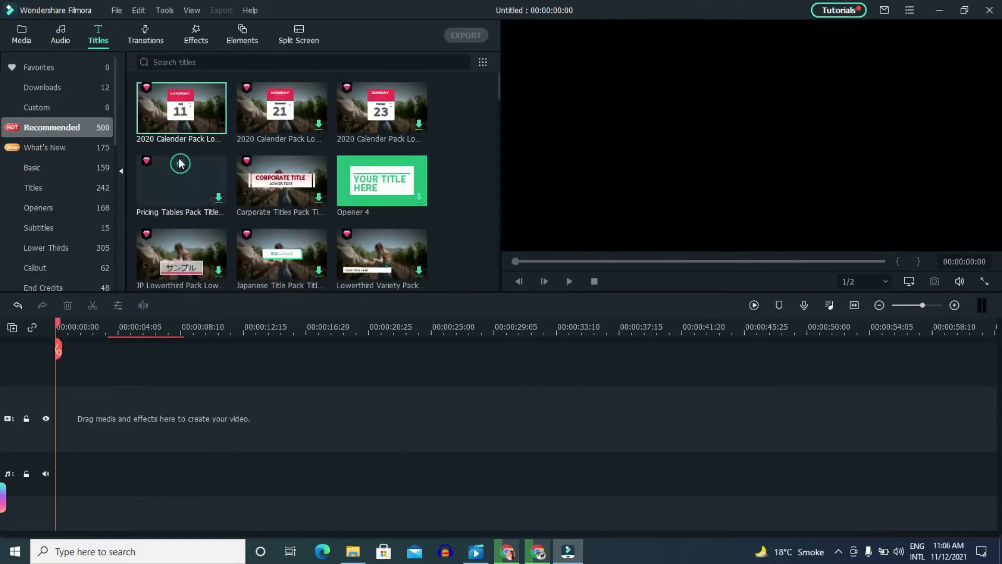
- Look through the transitions, effects, elements and split screen libraries
left_click(140, 36)
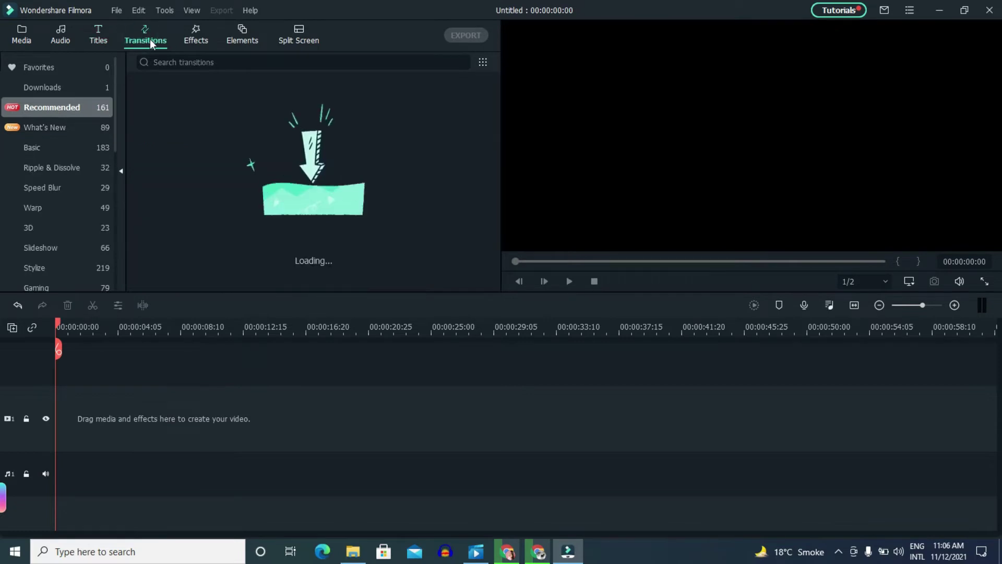
left_click(194, 30)
left_click(252, 42)
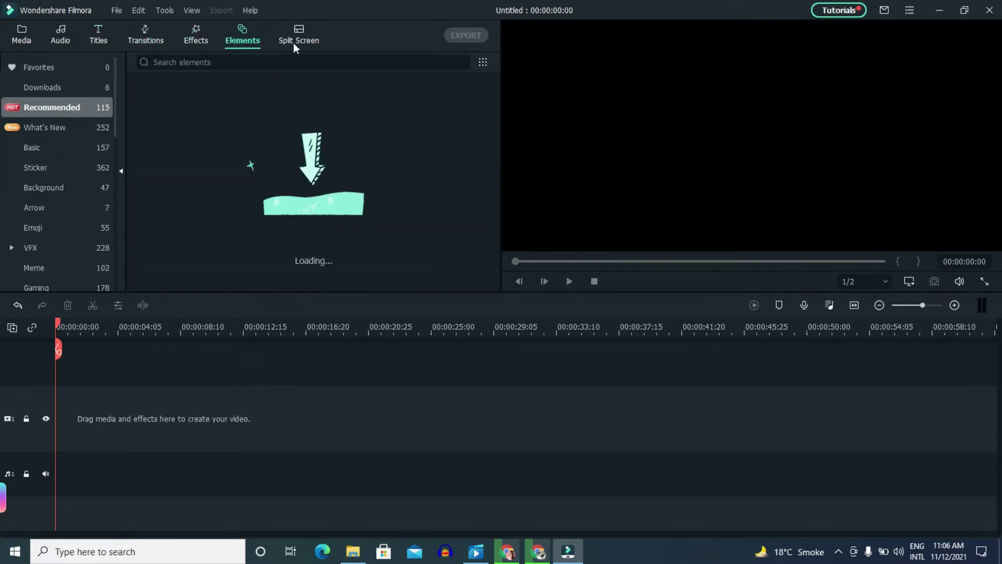
left_click(294, 44)
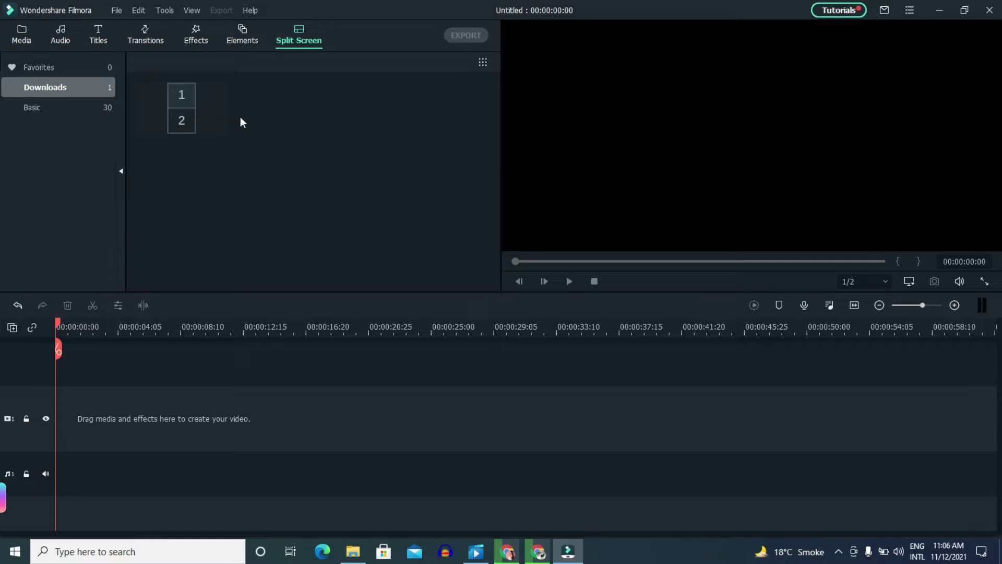
- Place the WhatsApp video at the start of the video track, keeping the project settings at 576 x 1024, 30 fps
left_click(25, 36)
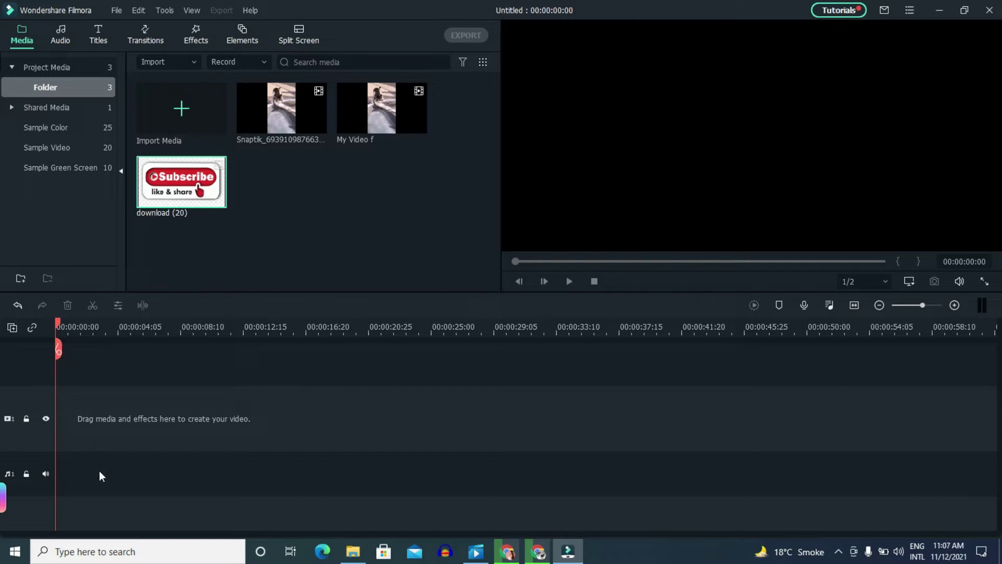
left_click_drag(282, 181, 106, 388)
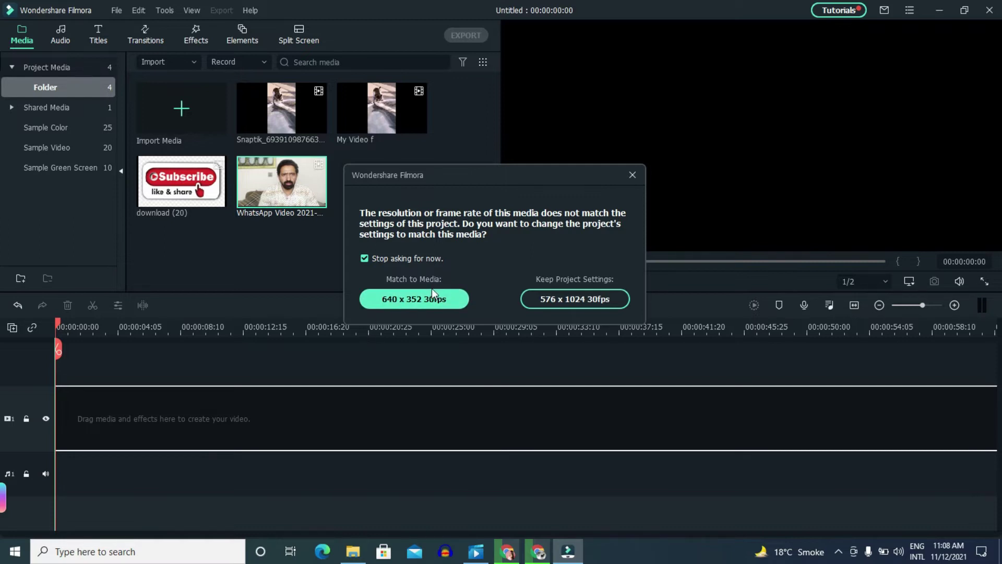
left_click(553, 299)
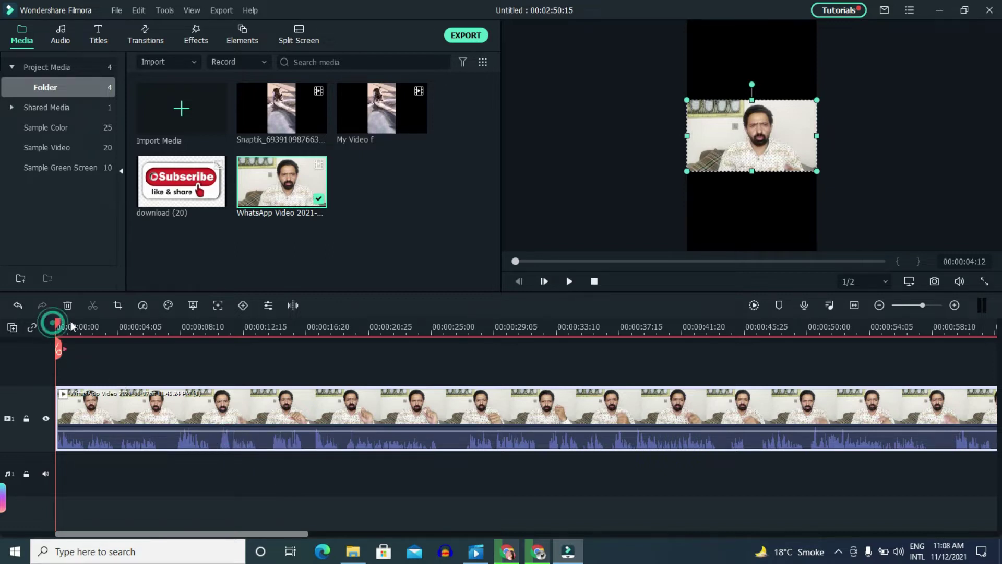
- Split the WhatsApp video clip at 00:00:04:00 and again at 00:00:10:27
left_click_drag(198, 329, 120, 365)
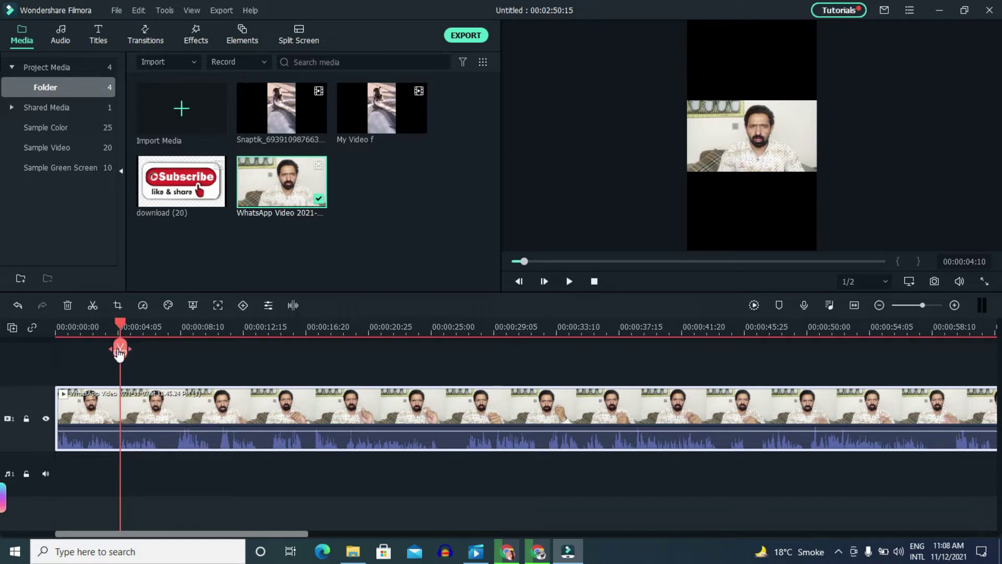
mouse_move(119, 353)
left_mouse_down()
mouse_move(160, 354)
mouse_move(111, 356)
left_mouse_up()
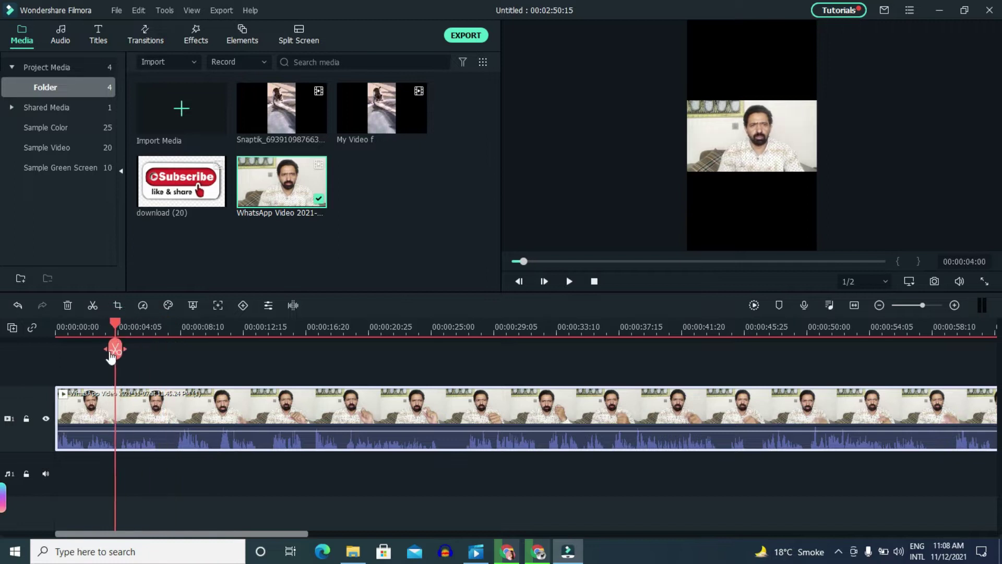
left_click(115, 351)
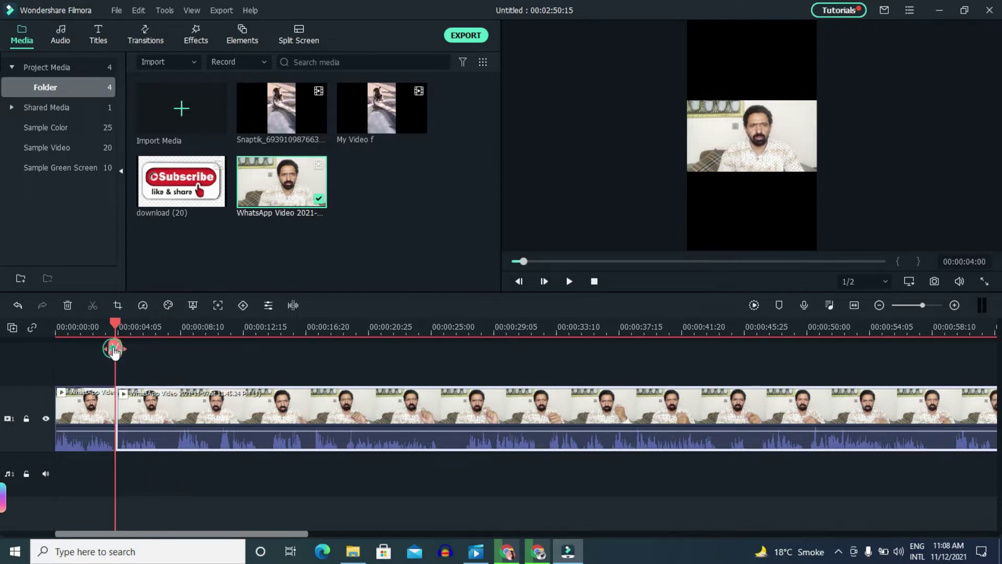
left_click_drag(111, 328, 219, 357)
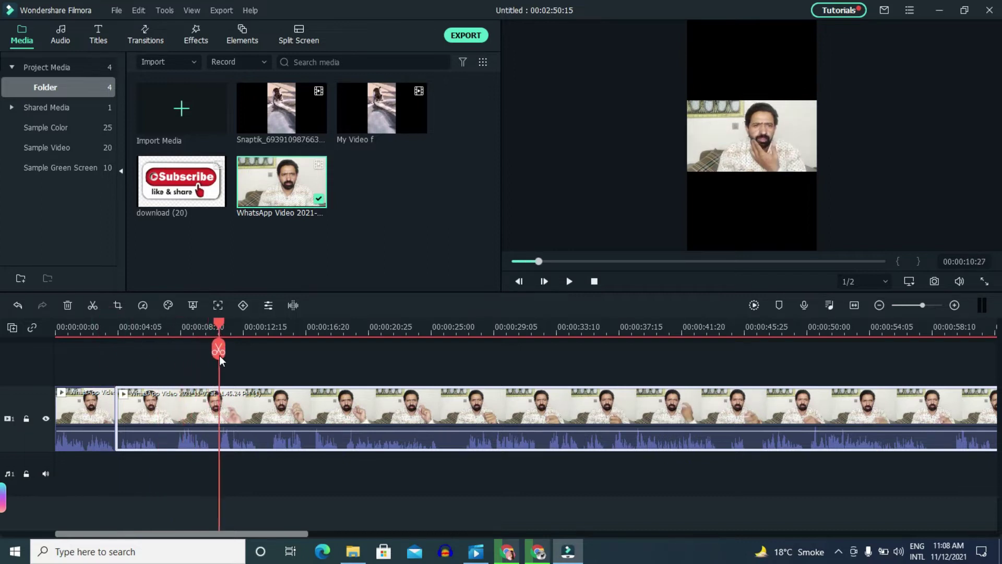
left_click(218, 351)
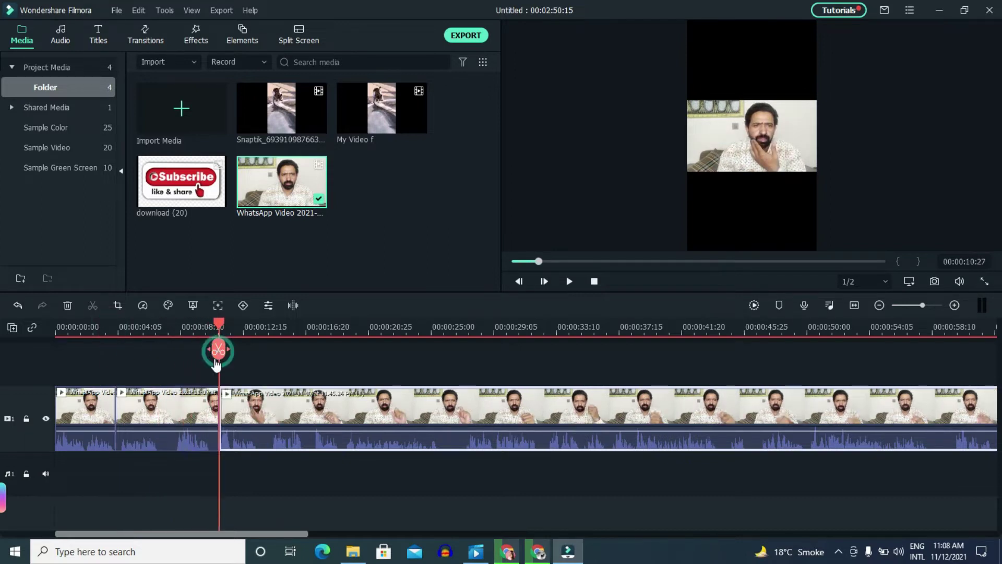
- Move the short middle segment of the split clip onto a second video track and delete it
left_click_drag(174, 420, 349, 389)
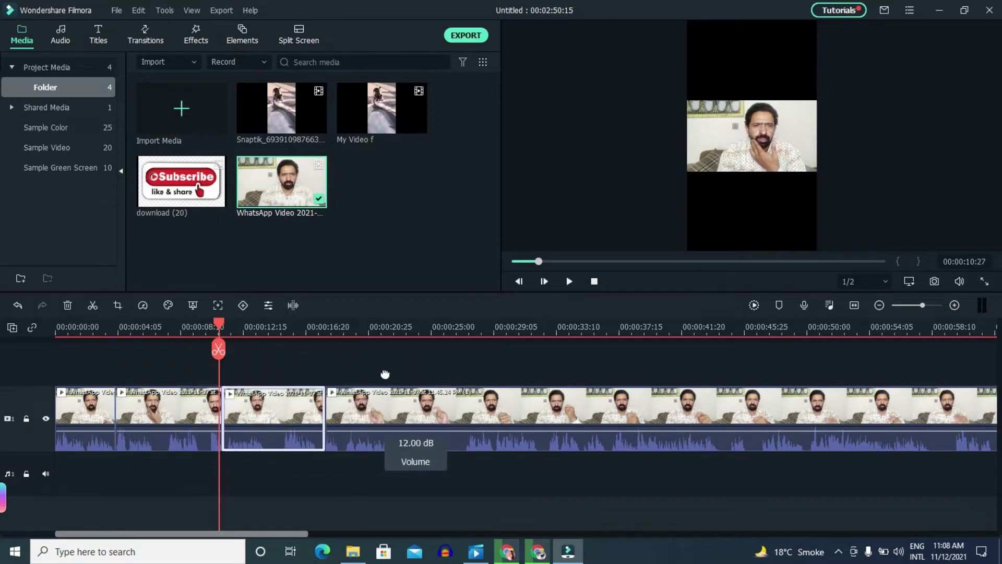
left_click_drag(315, 421, 381, 407)
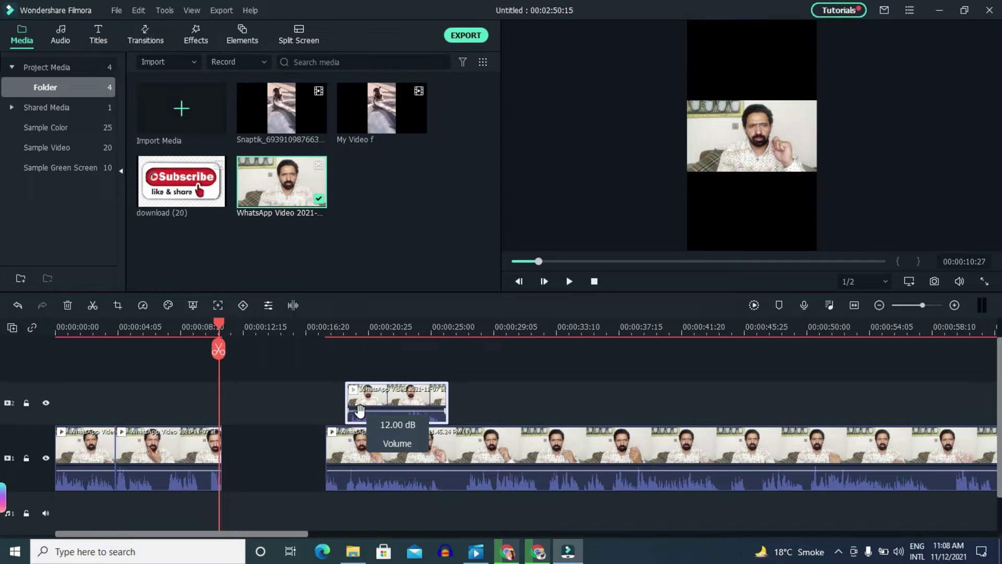
right_click(360, 411)
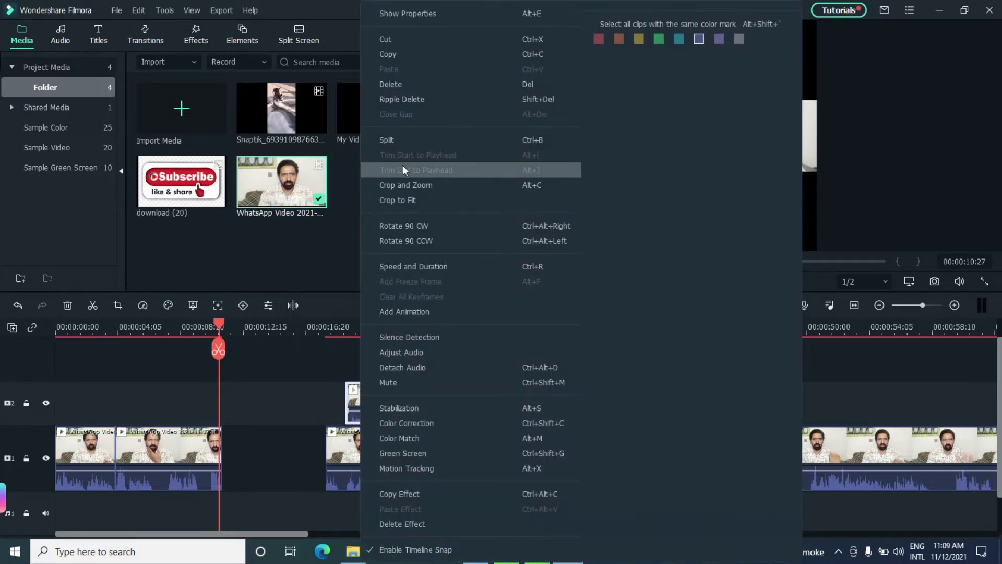
left_click(439, 85)
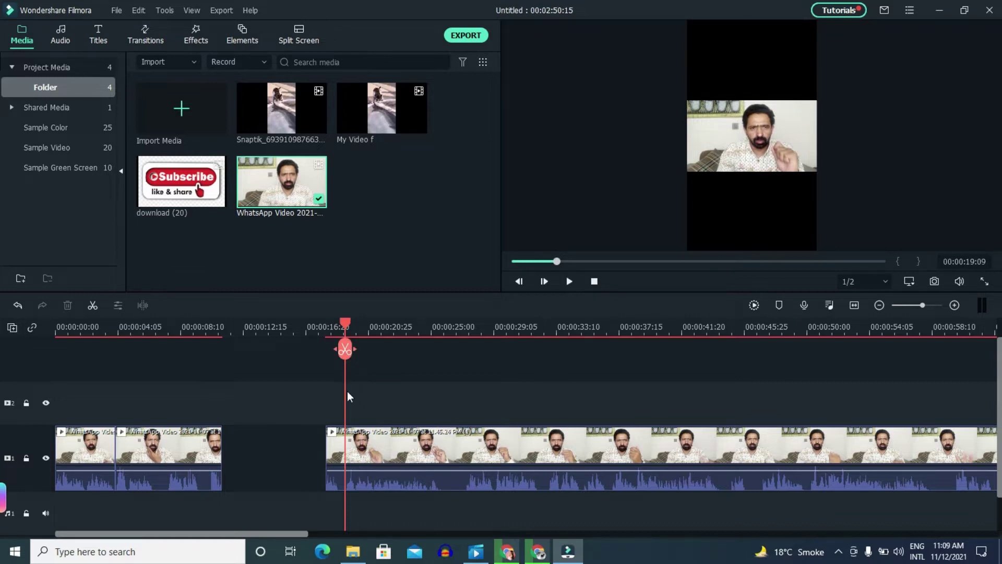
- Close the timeline gap by moving the long remaining clip against the earlier segments, and set the playhead to 00:00:02:10
left_click_drag(374, 443, 274, 437)
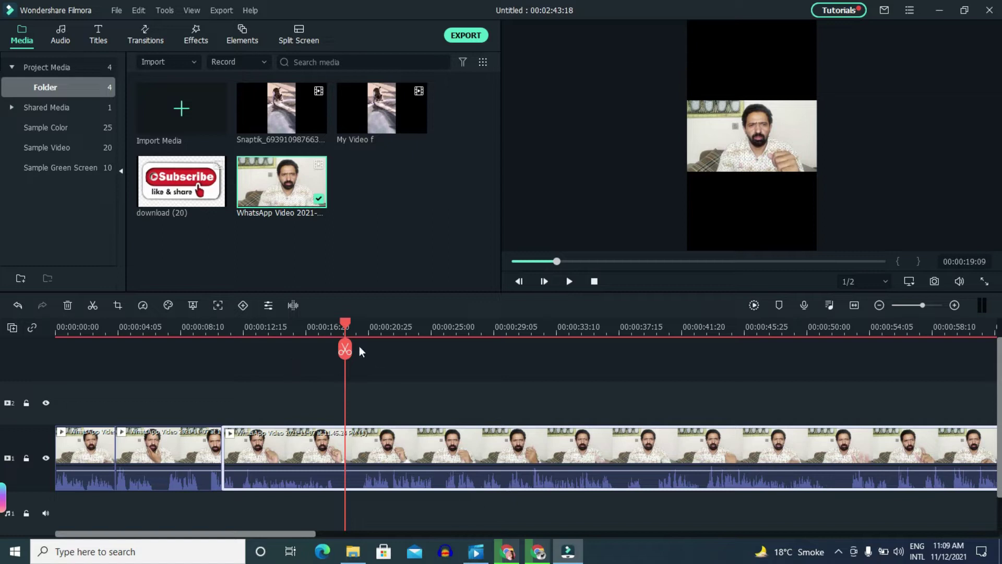
left_click_drag(347, 327, 90, 340)
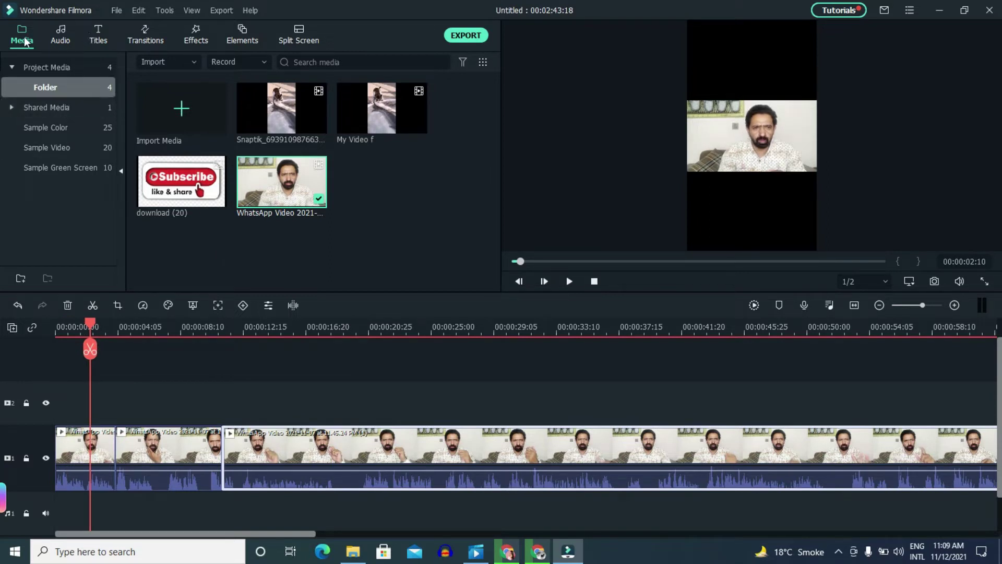
- Browse the recommended audio tracks and the recommended title templates
left_click(64, 30)
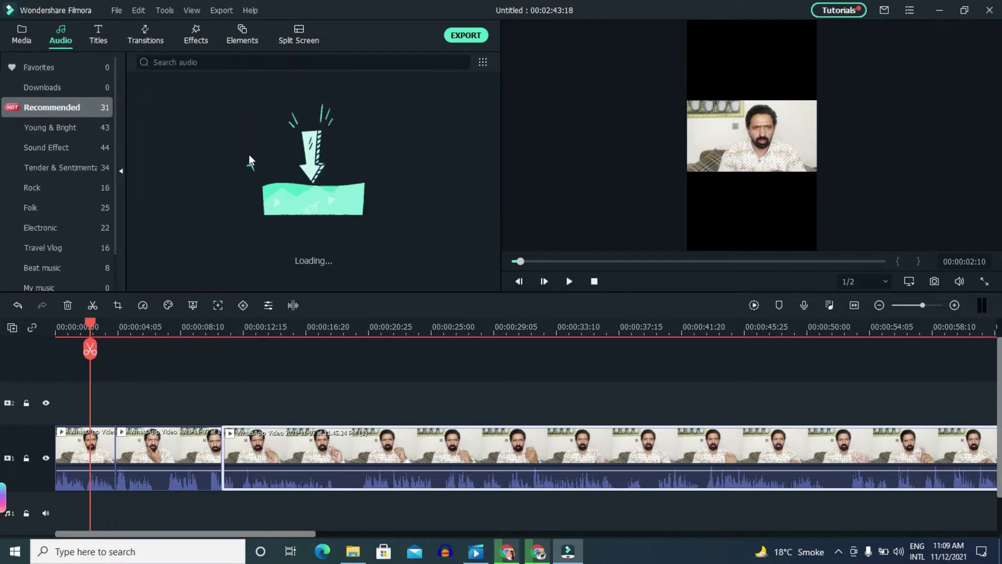
scroll(240, 190, "down", 10)
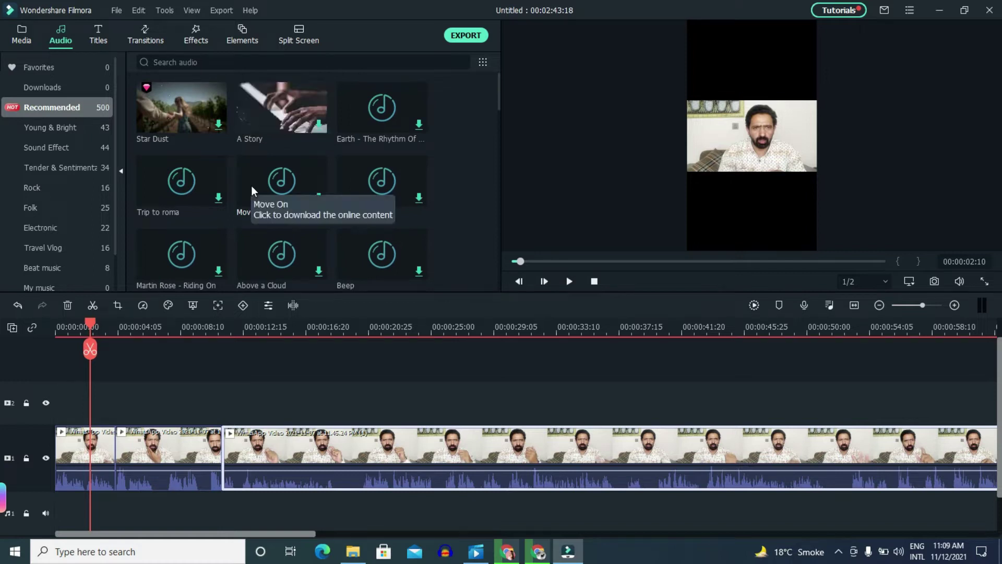
left_click(89, 39)
scroll(296, 180, "down", 1)
scroll(295, 180, "down", 2)
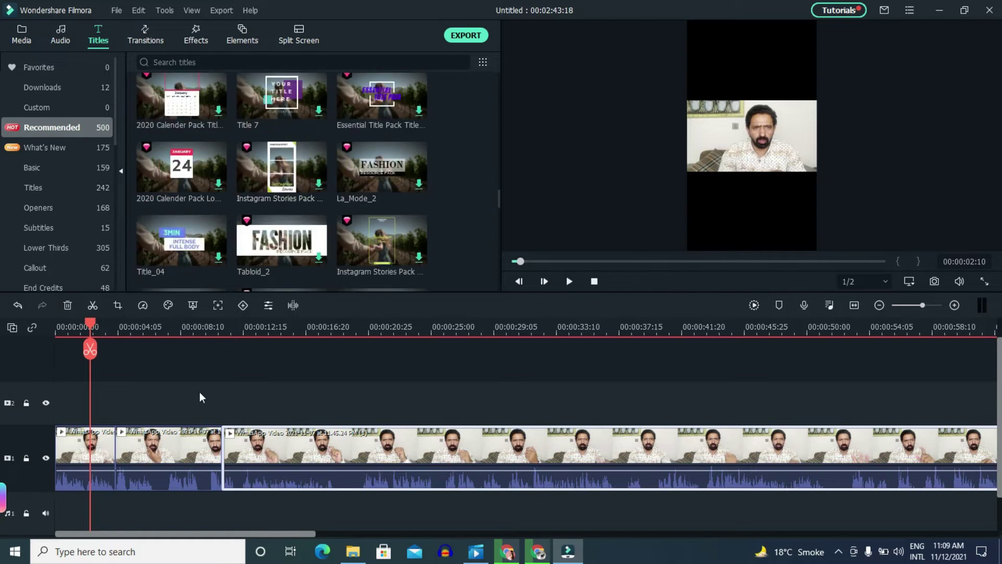
- Shift the three video clips later and insert Corporate Modern Titles Pack Title 20 at the start of the main video track
left_click_drag(250, 452, 362, 452)
left_click_drag(172, 453, 292, 460)
left_click_drag(105, 441, 220, 456)
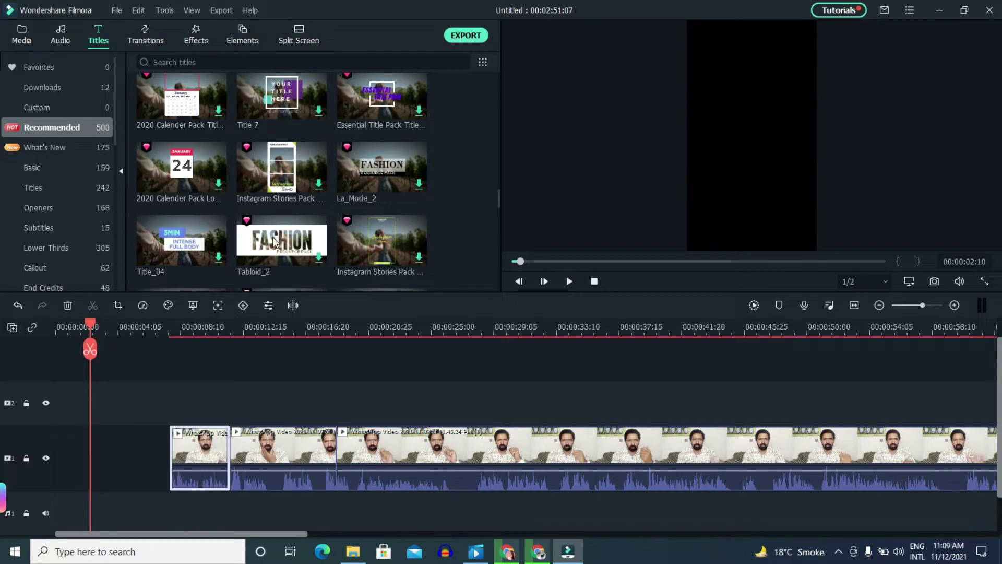
scroll(186, 141, "up", 10)
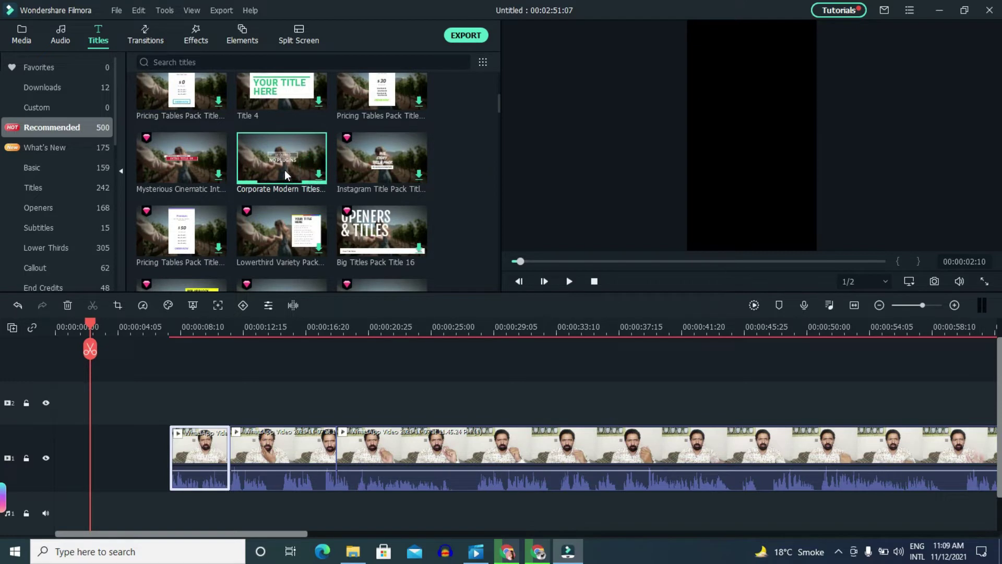
left_click_drag(282, 161, 32, 455)
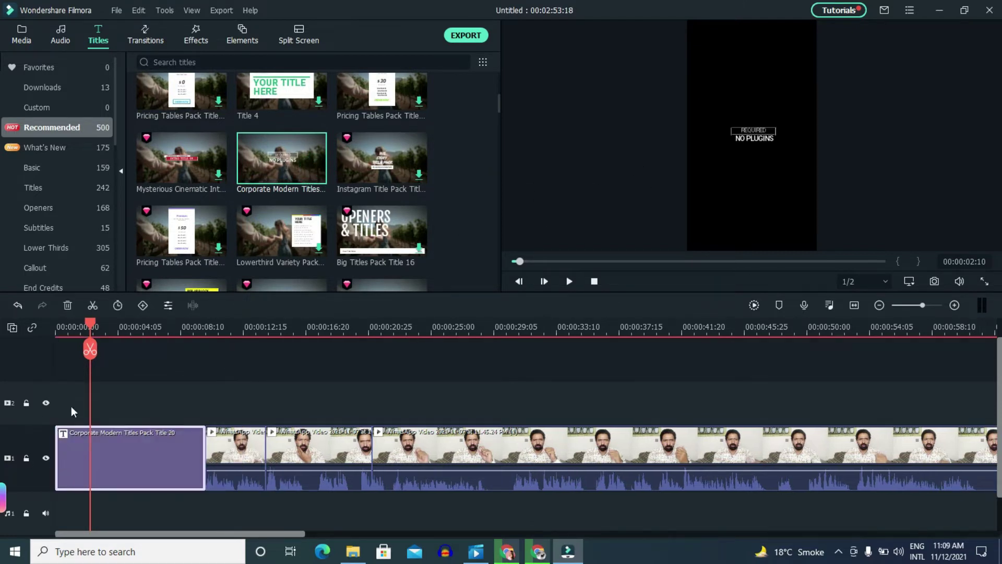
- Open the title for editing, enlarge its "NO PLUGINS" text box and move it further below the "REQUIRED" line
double_click(147, 434)
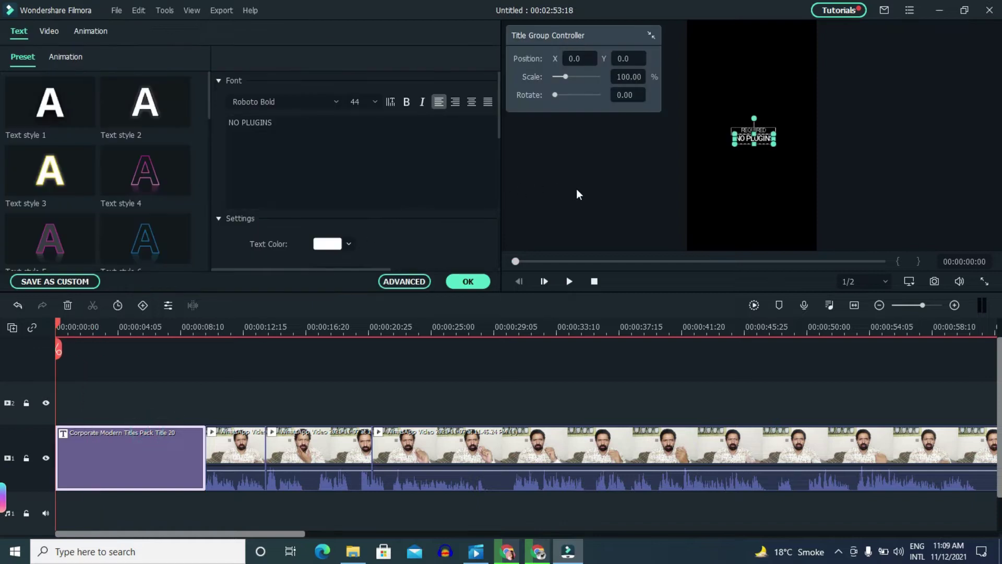
left_click_drag(729, 148, 635, 176)
left_click_drag(704, 161, 738, 170)
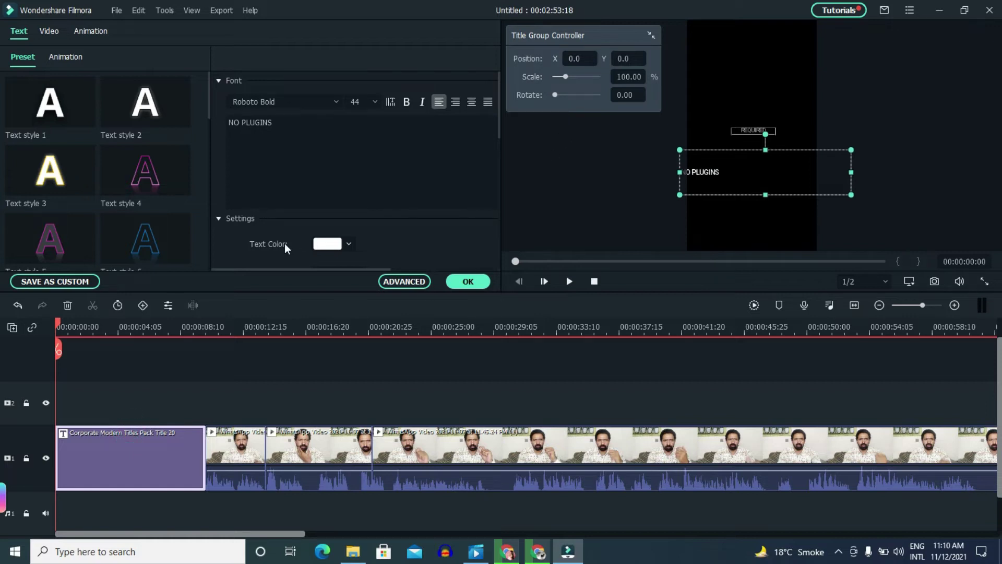
- Replace the "NO PLUGINS" text with "skills plus"
left_click(270, 121)
key("ctrl+a")
key("BackSpace")
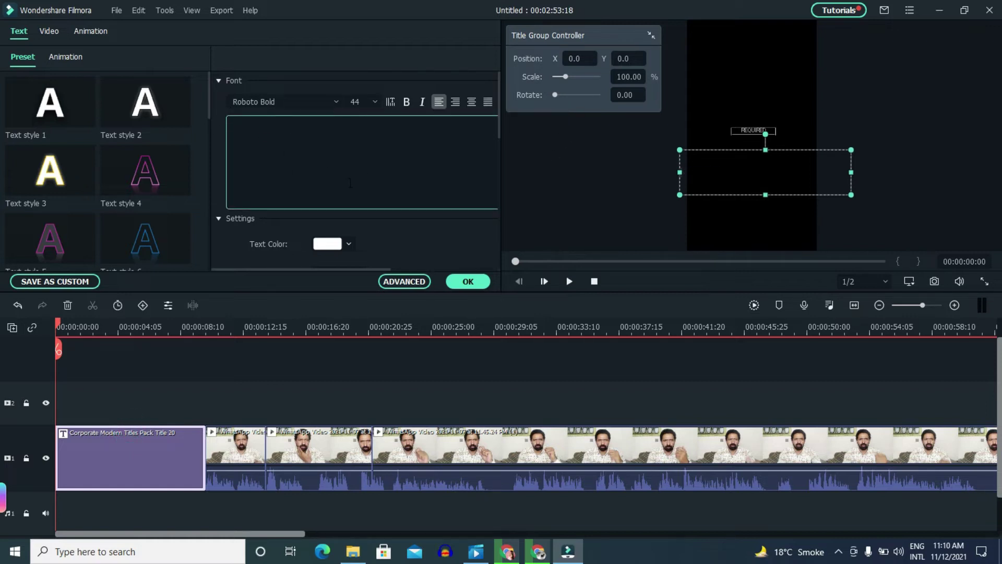
type("skills plus")
- Try font sizes 40 and 44 on the "skills plus" text
left_click(371, 102)
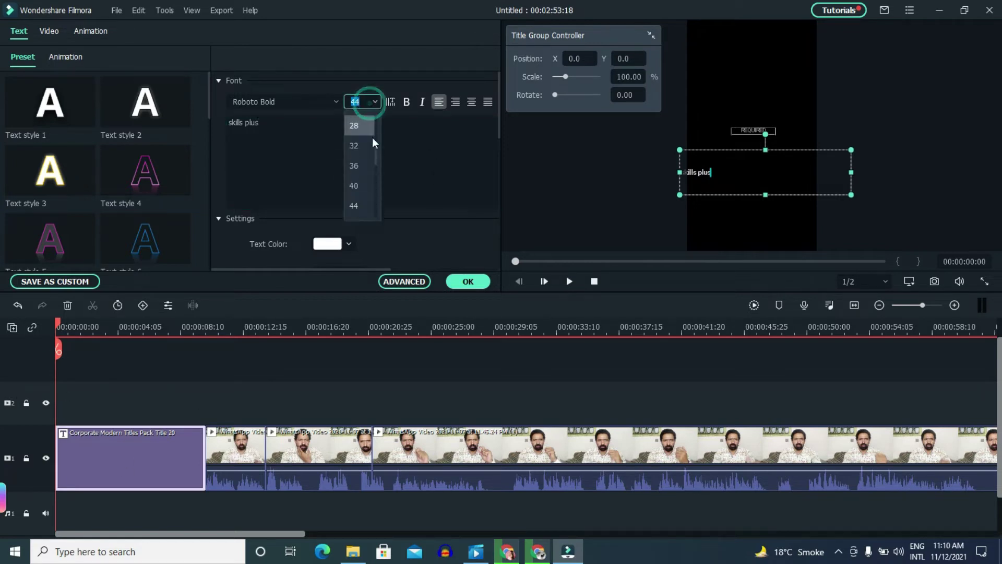
left_click(354, 187)
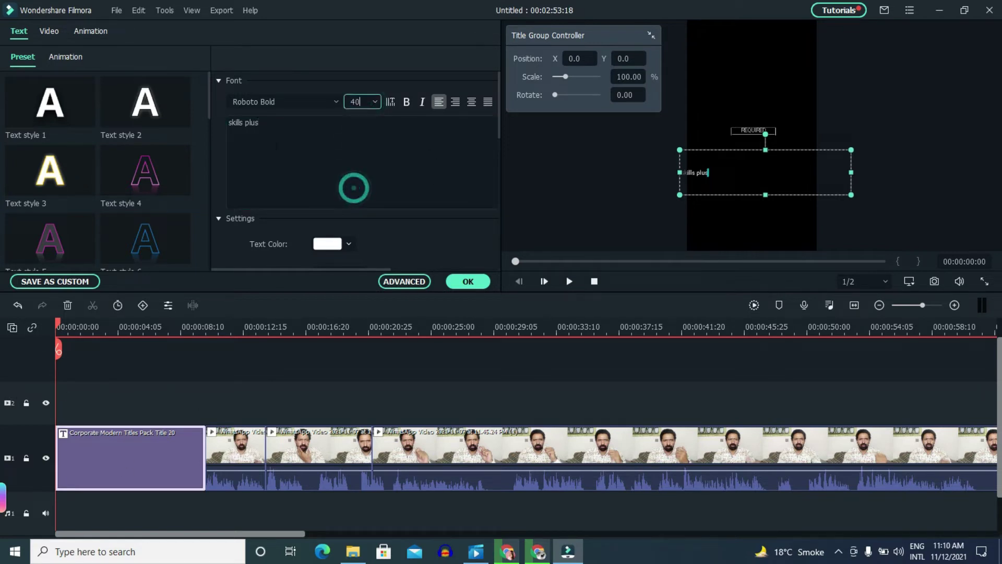
left_click(372, 103)
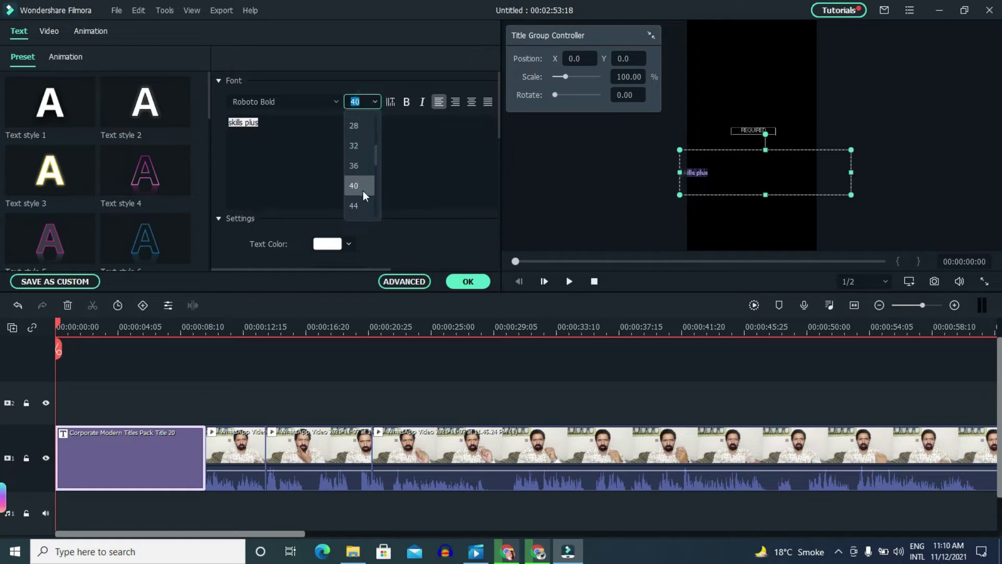
left_click(357, 206)
scroll(355, 173, "down", 2)
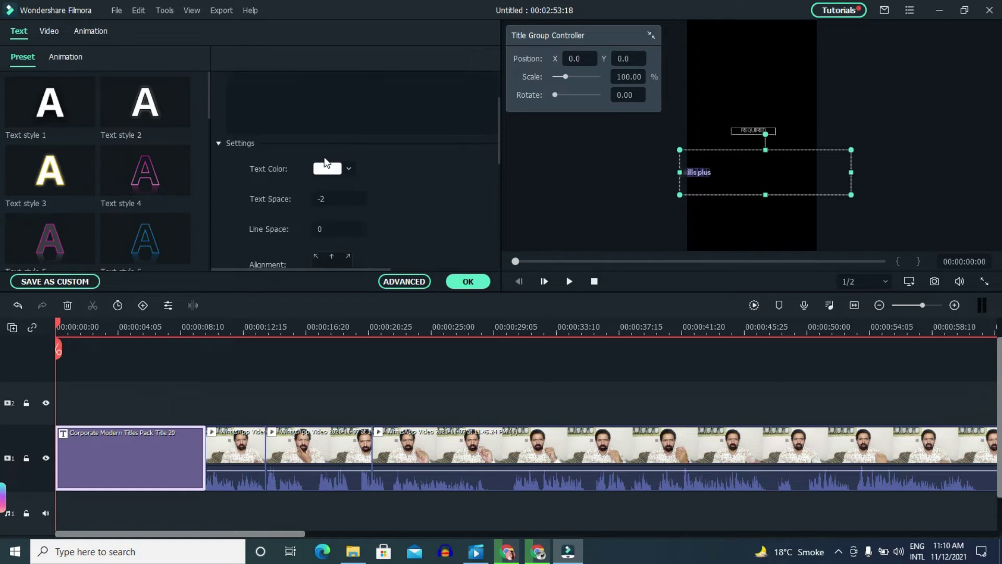
scroll(326, 161, "up", 2)
- Set the font size of the whole "skills plus" text to 125
left_click(272, 127)
triple_click(262, 125)
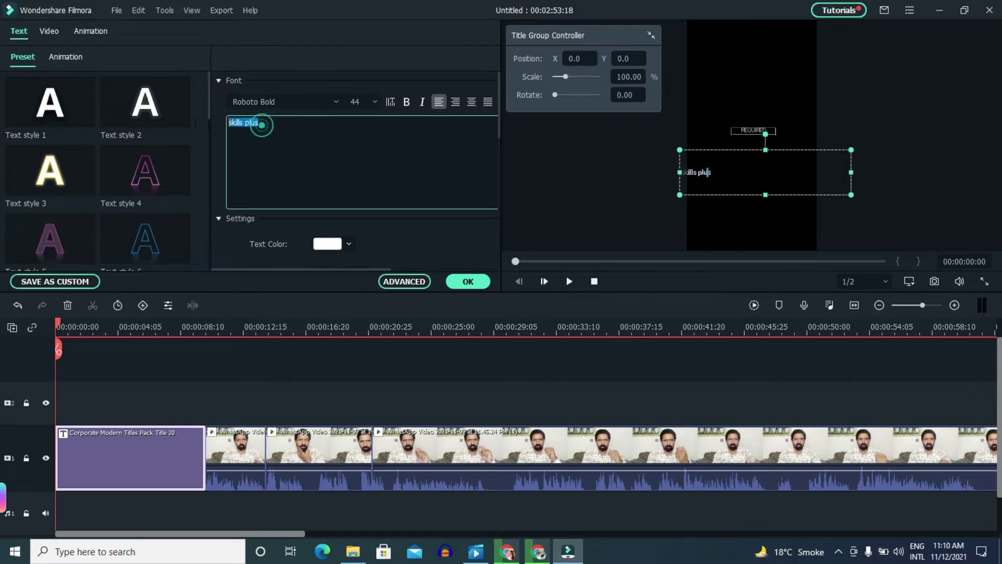
left_click(374, 101)
scroll(364, 130, "down", 3)
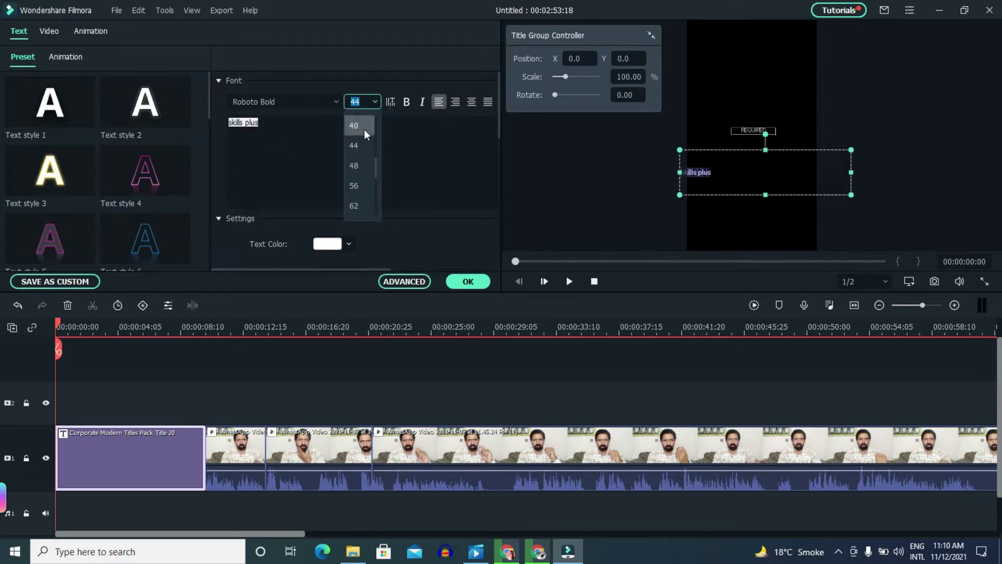
left_click(366, 194)
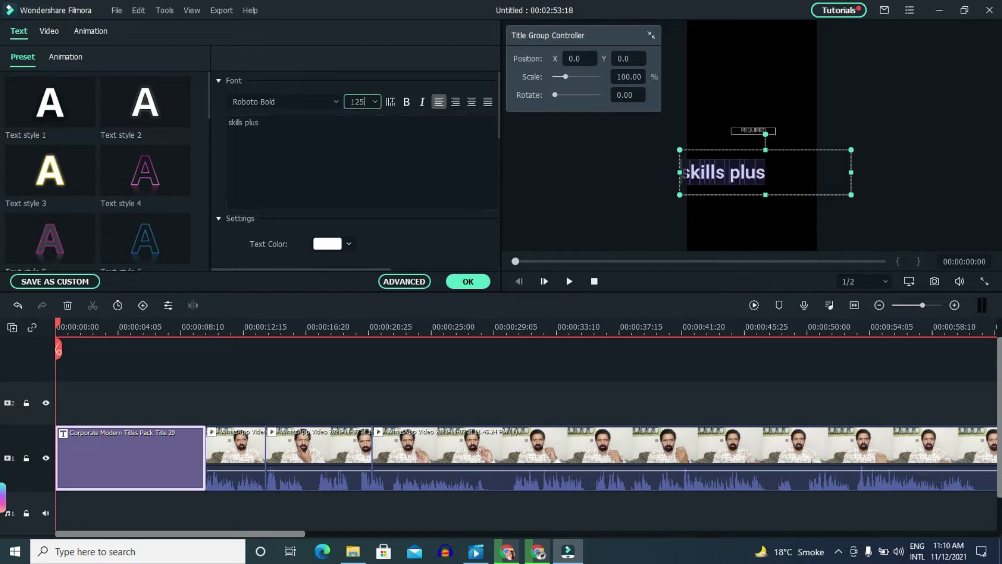
- Make the "skills plus" text bold and italic, and centre it in its text box
left_click(405, 103)
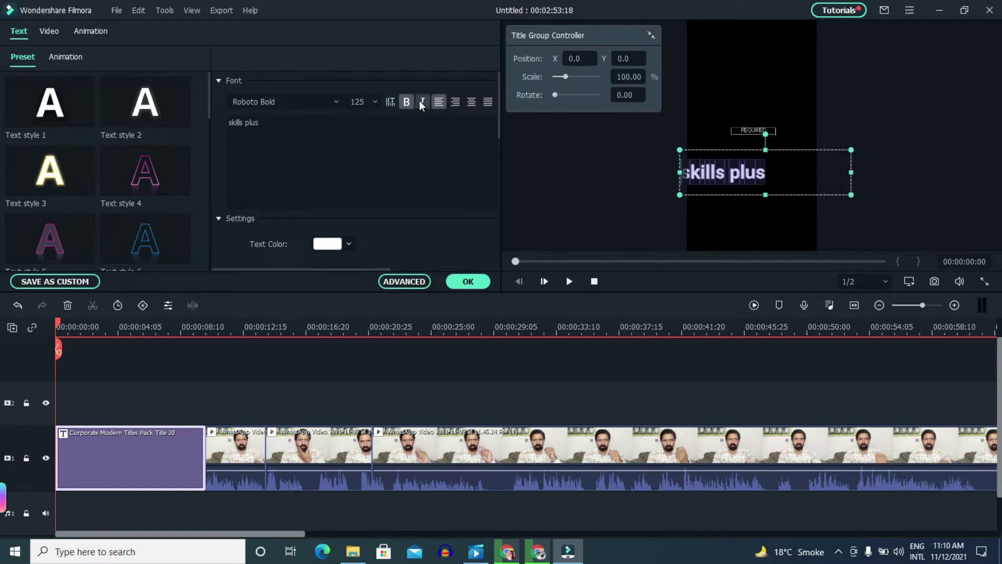
left_click(418, 101)
left_click(447, 101)
left_click(453, 102)
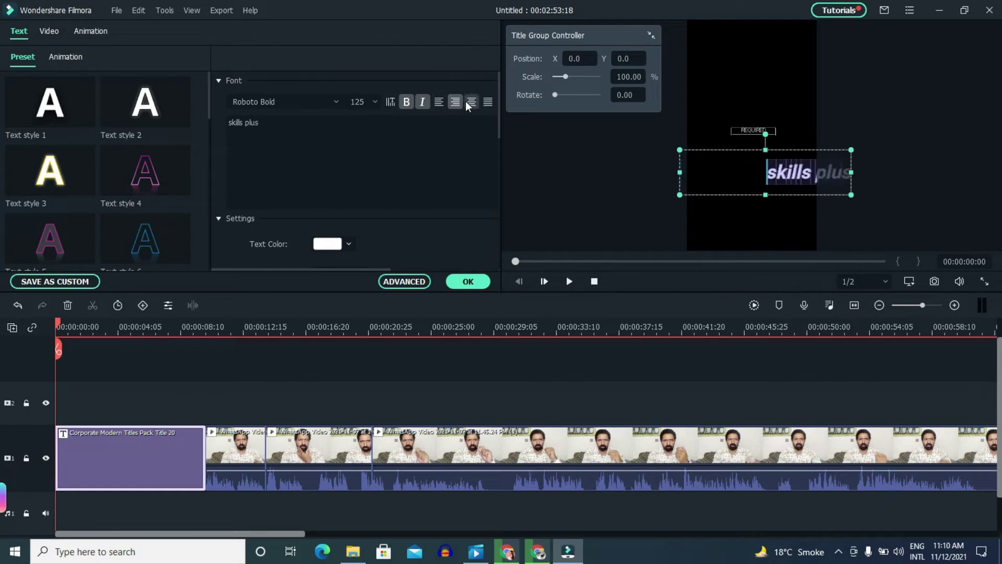
left_click(467, 102)
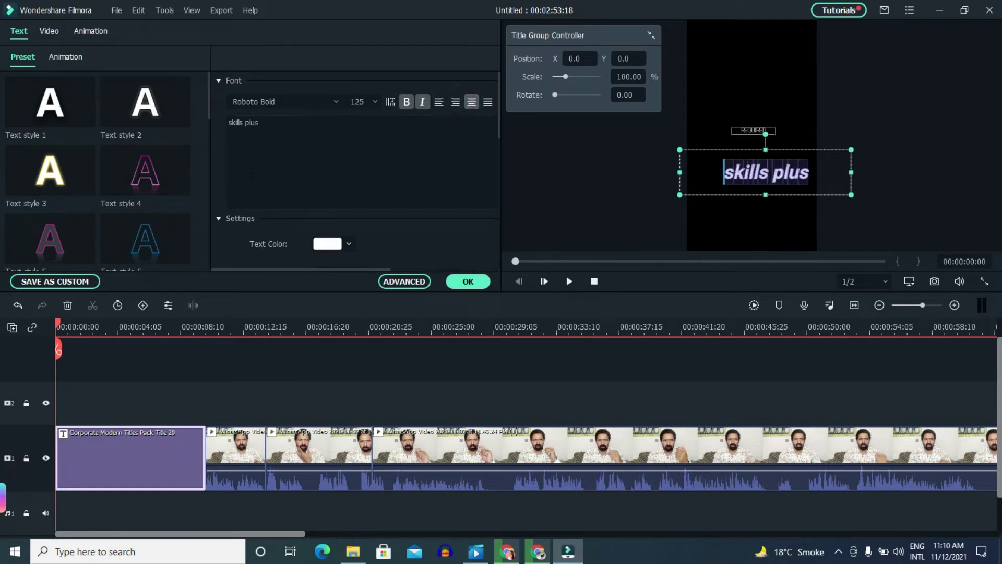
- Set the text colour of "skills plus" to dark red
scroll(285, 218, "down", 1)
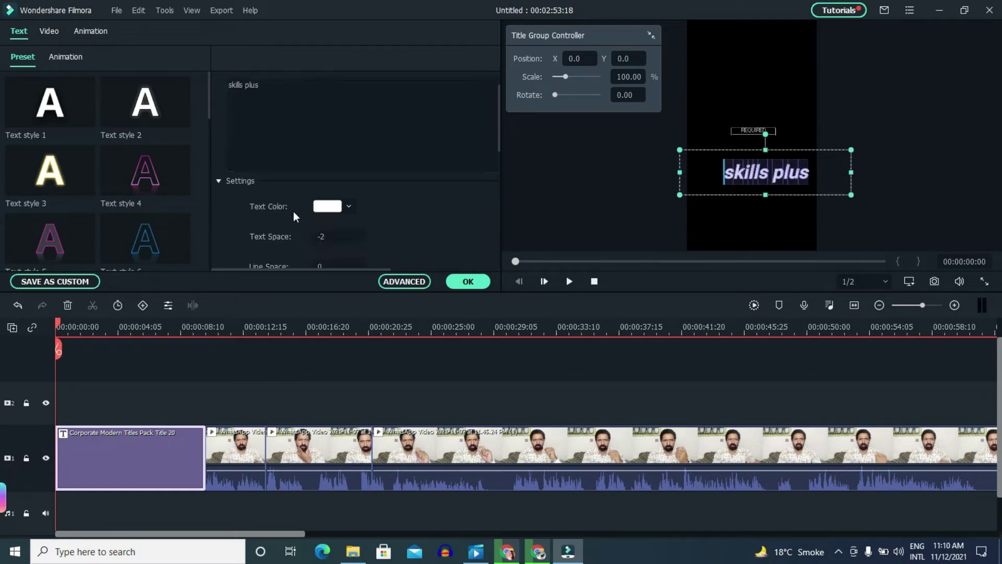
left_click(347, 205)
left_click(349, 270)
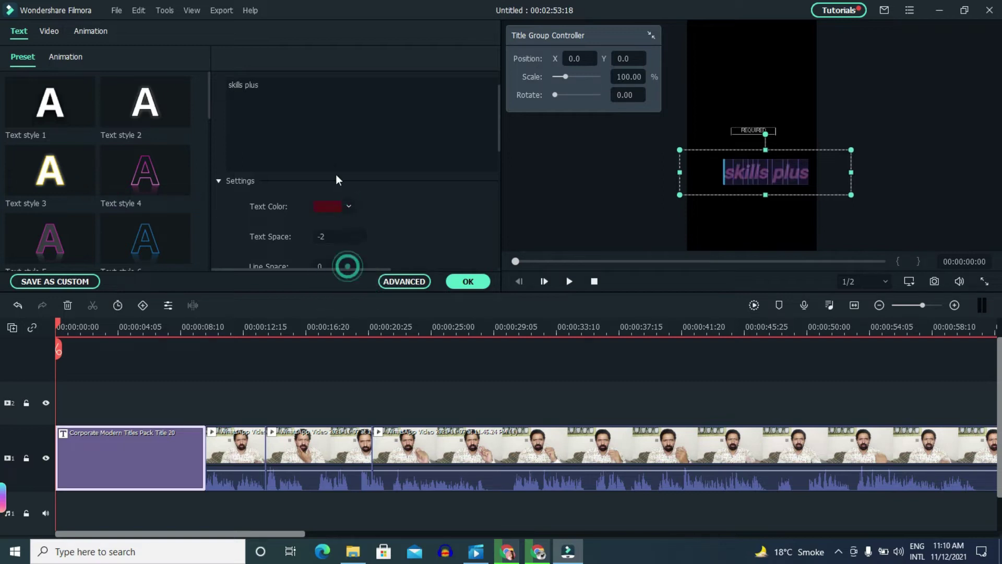
- Go through the text's spacing, transform and compositing settings, trying the rotation and slightly increasing the scale of "skills plus"
scroll(335, 201, "down", 2)
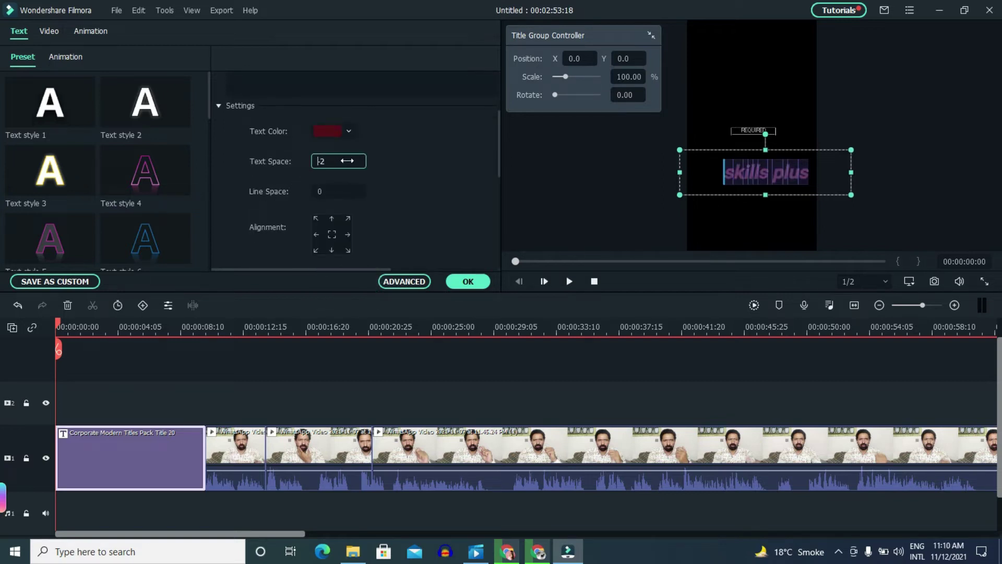
type("-")
scroll(314, 229, "down", 5)
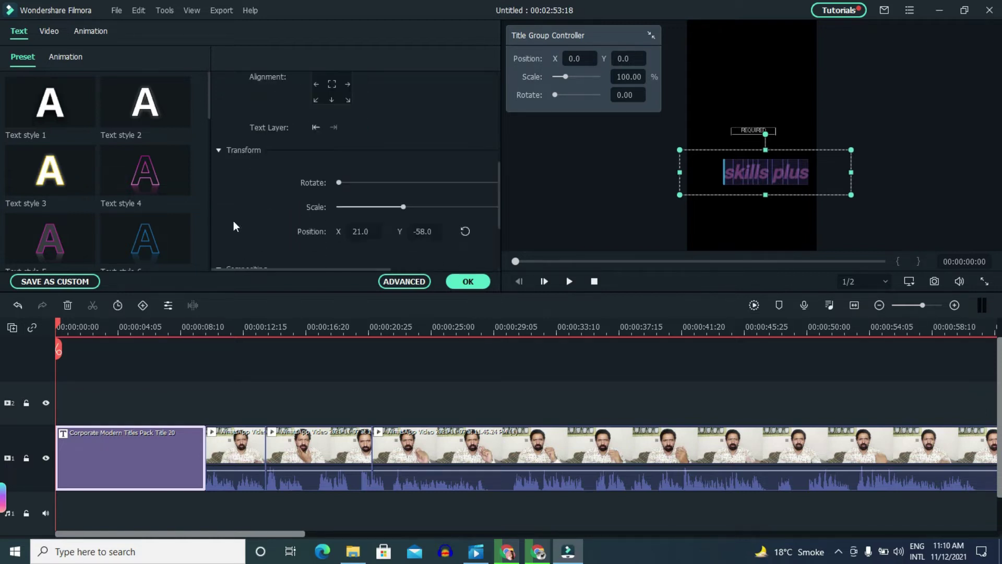
scroll(278, 141, "down", 1)
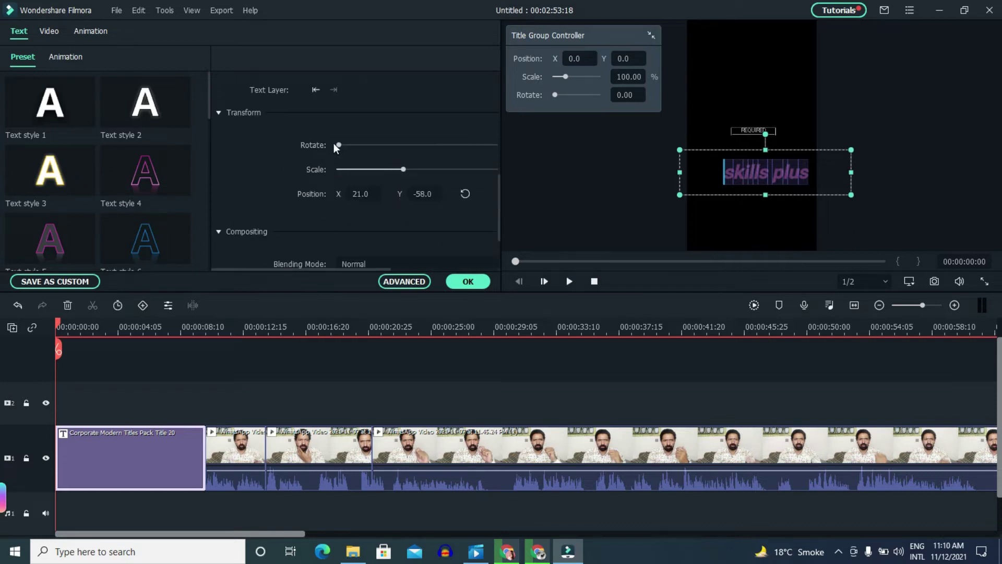
left_click_drag(355, 145, 334, 165)
mouse_move(402, 170)
left_mouse_down()
mouse_move(350, 171)
mouse_move(406, 171)
left_mouse_up()
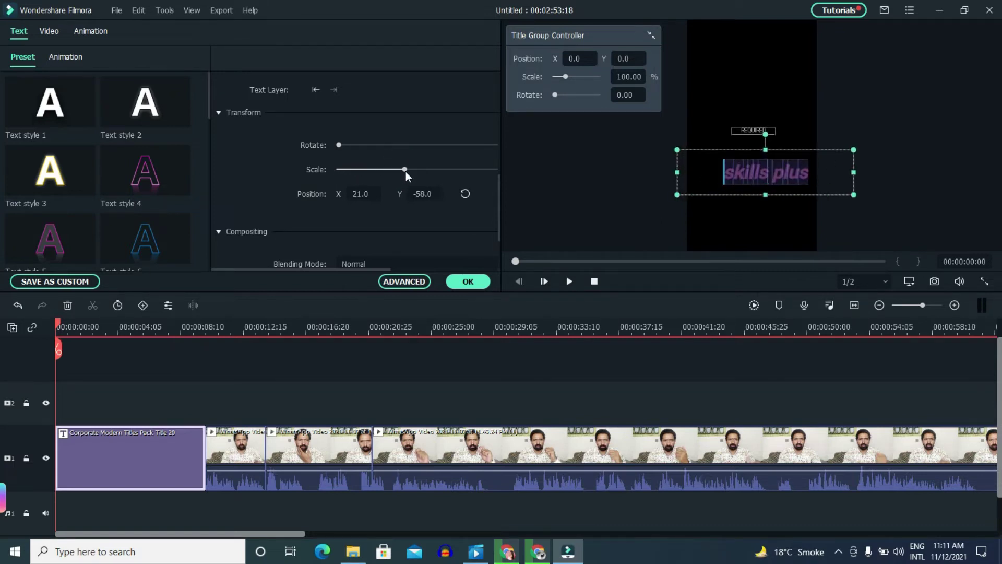
scroll(334, 189, "down", 2)
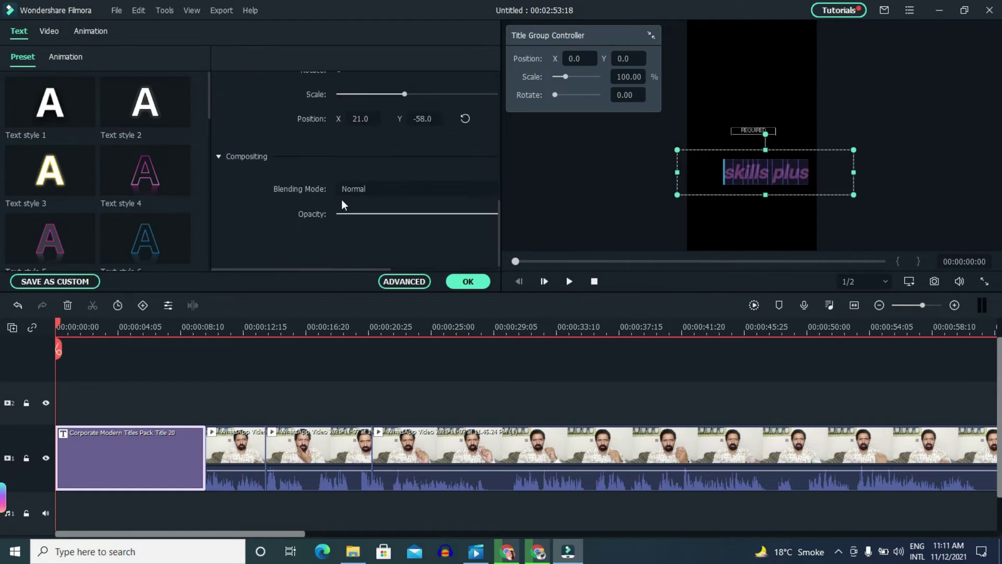
scroll(390, 203, "down", 1)
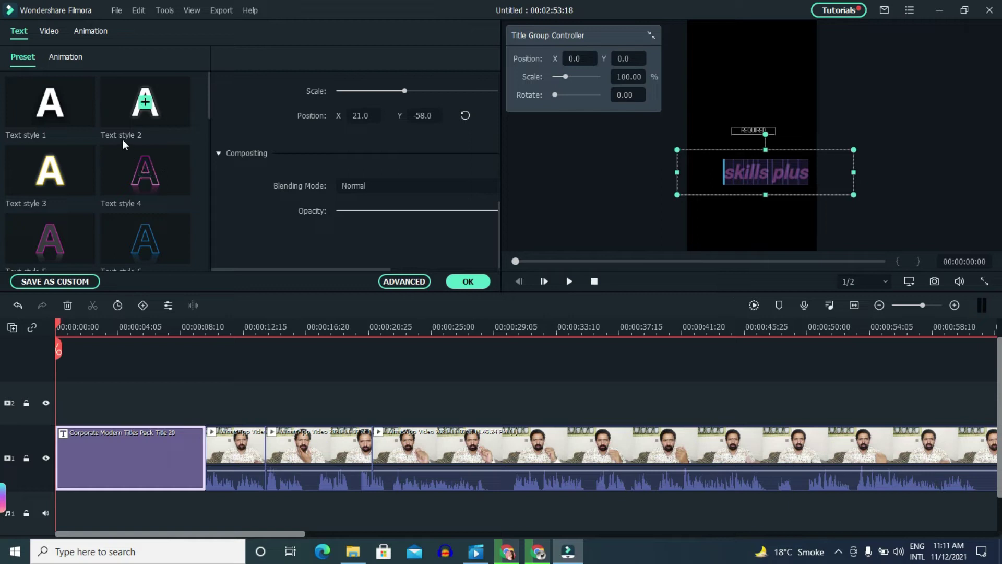
- Try Text style 4 and Text style 15 on "skills plus", and settle on Text style 21
left_click(149, 171)
scroll(149, 171, "down", 6)
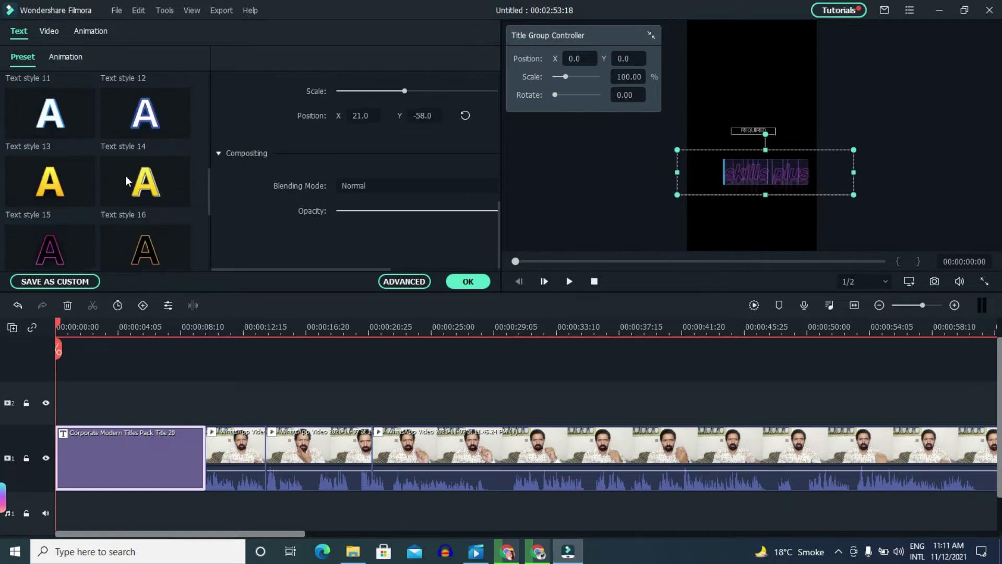
left_click(45, 184)
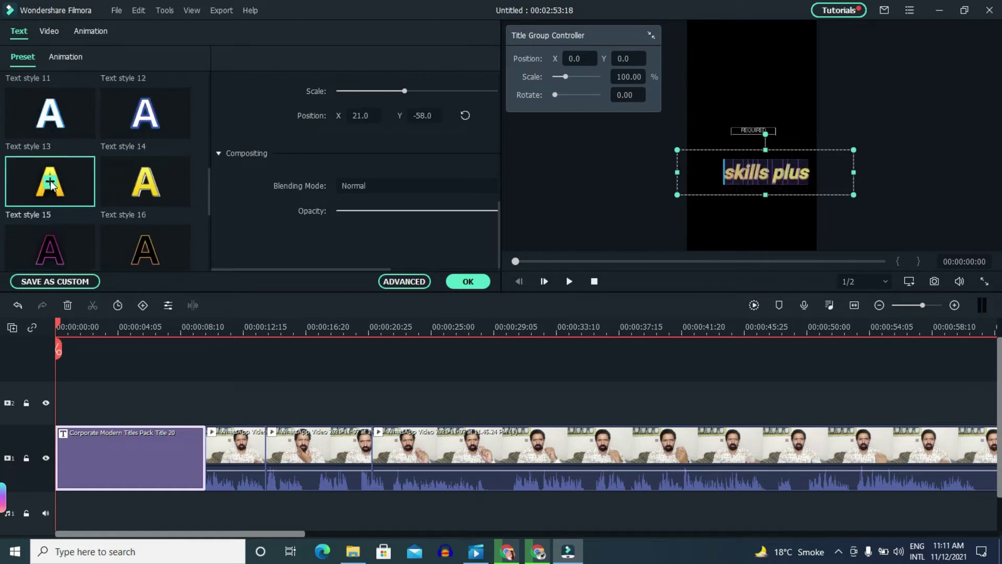
scroll(87, 158, "down", 4)
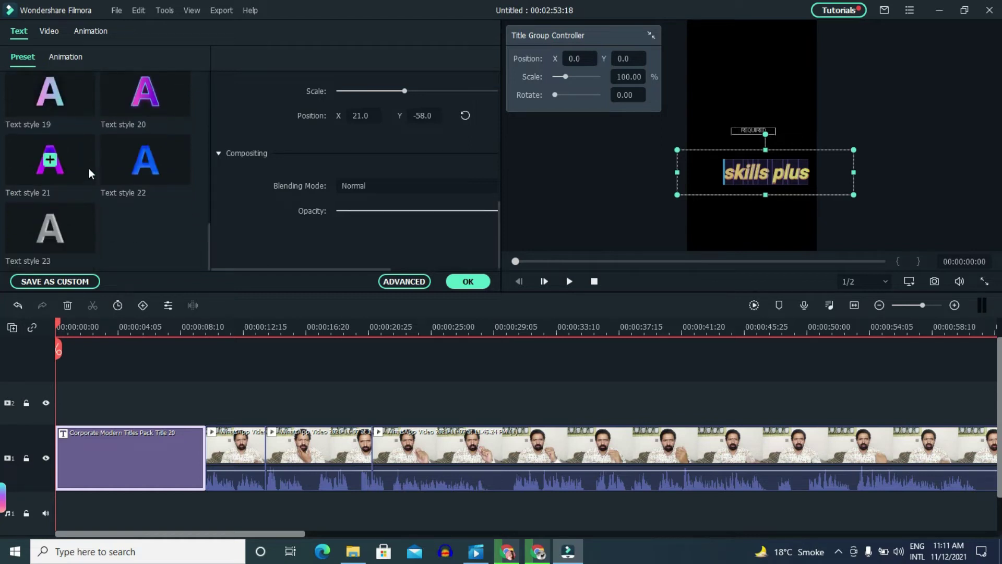
left_click(89, 168)
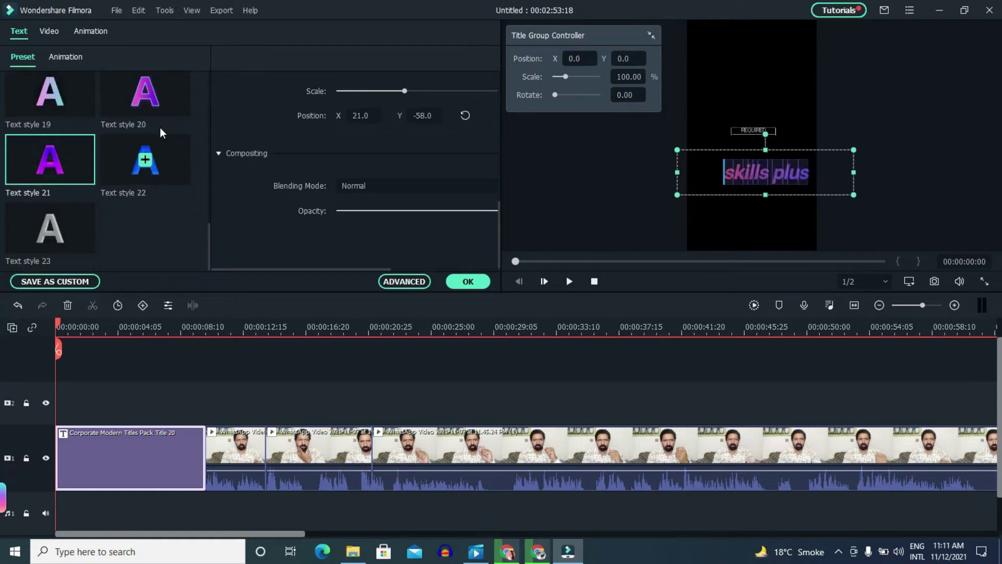
- Try the Pinwheel, Pixelate, Move to upper left, Move to upper right and Zoom in to the top animations on "skills plus"
left_click(73, 59)
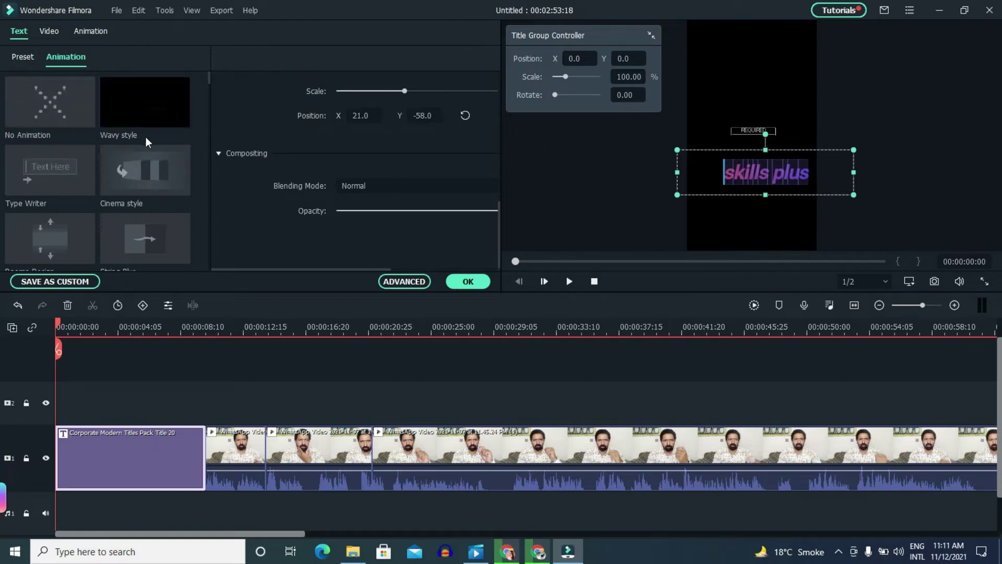
scroll(145, 136, "down", 5)
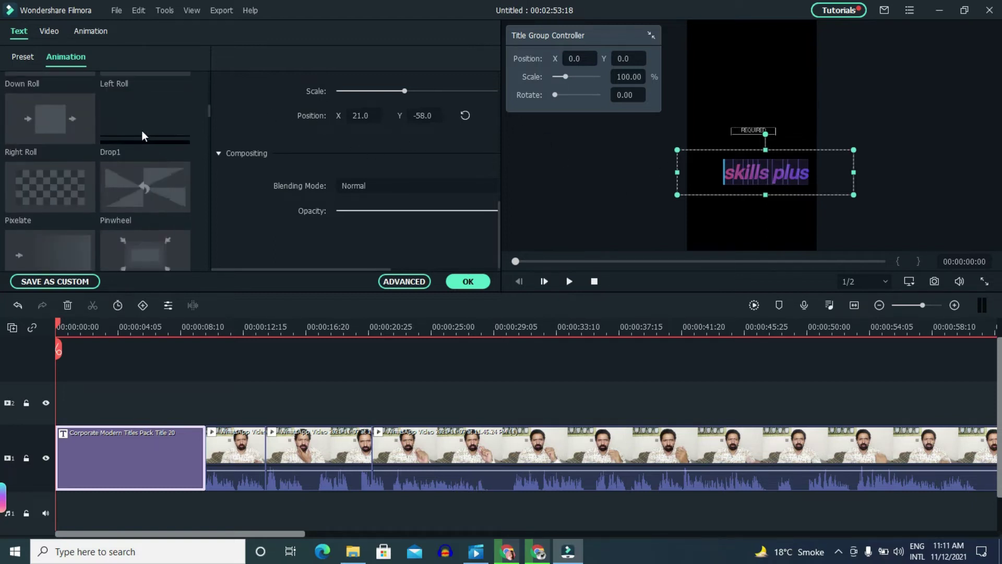
left_click(140, 183)
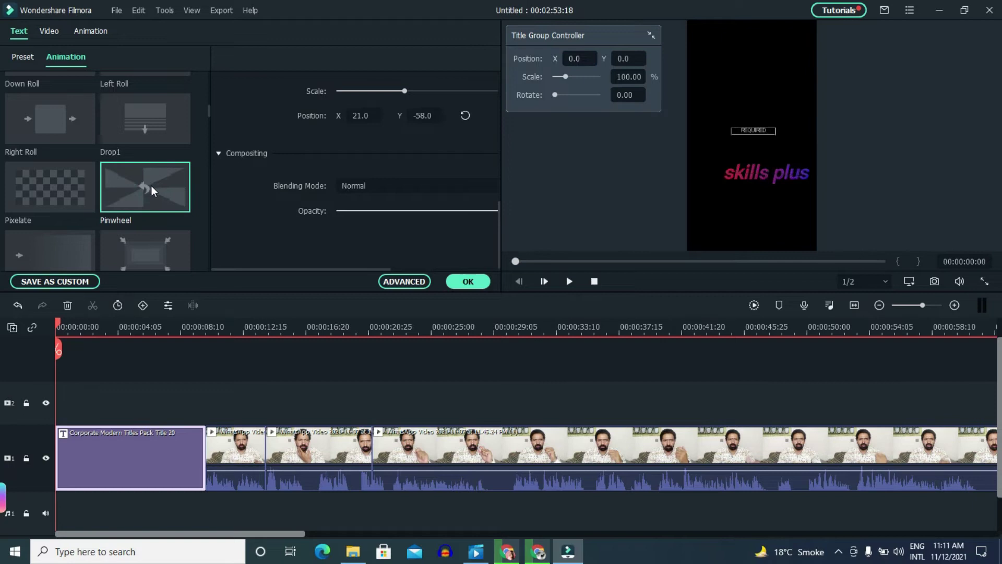
left_click(62, 186)
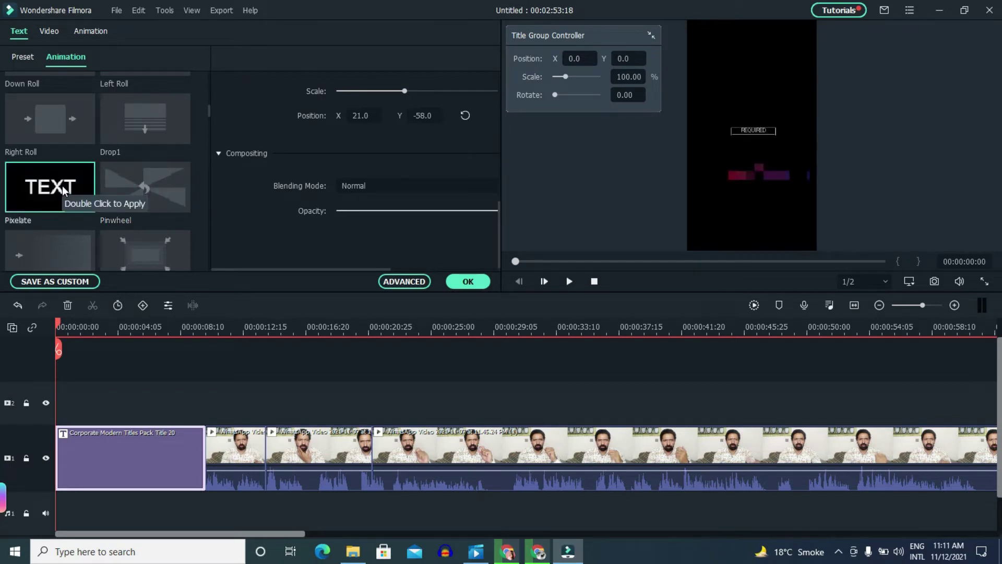
scroll(63, 186, "down", 5)
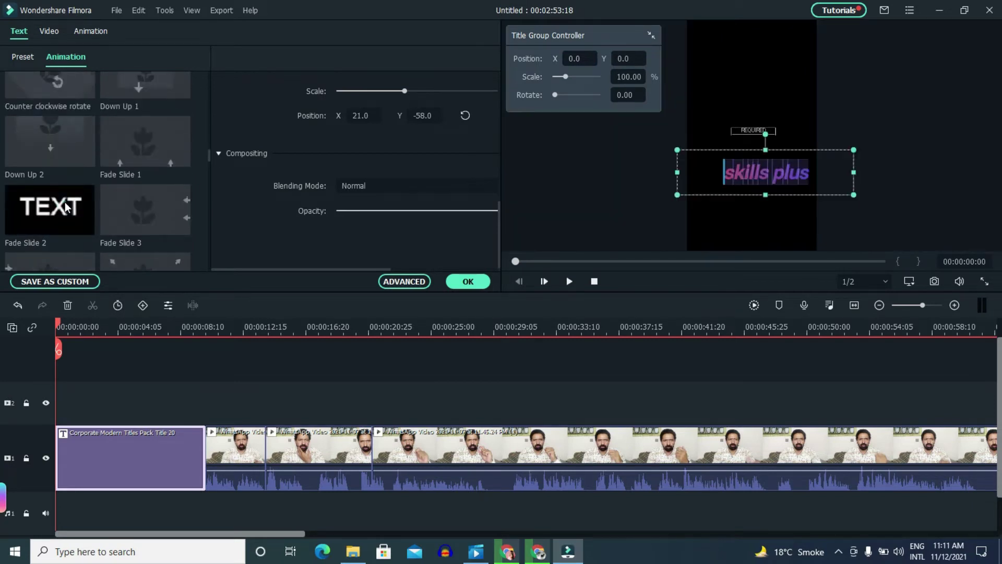
scroll(65, 202, "down", 5)
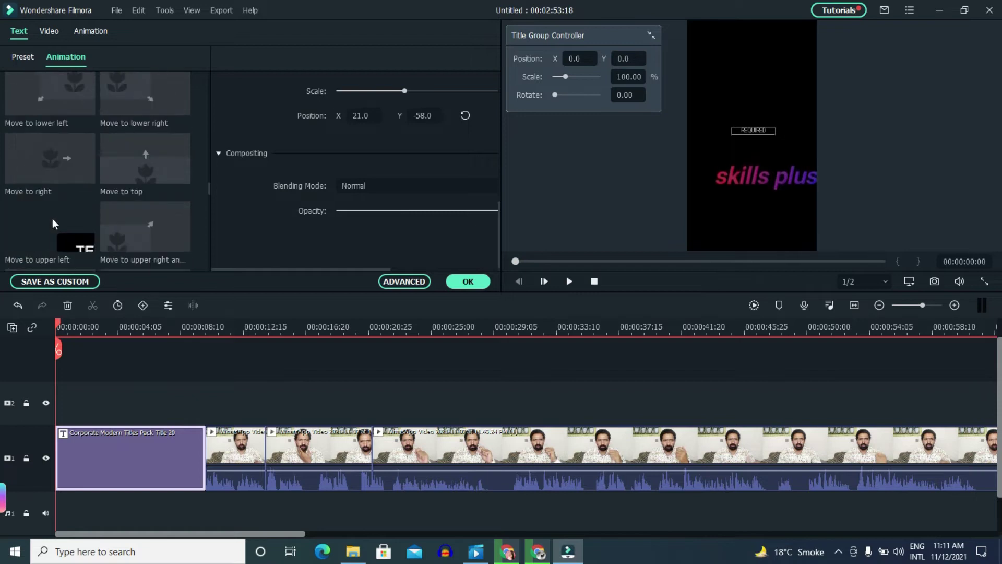
left_click(57, 217)
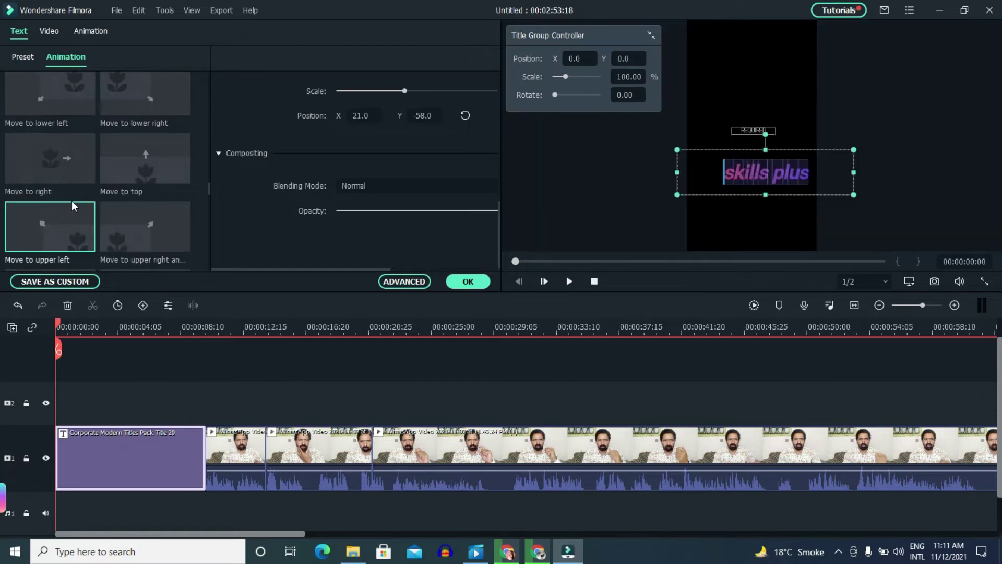
left_click(138, 229)
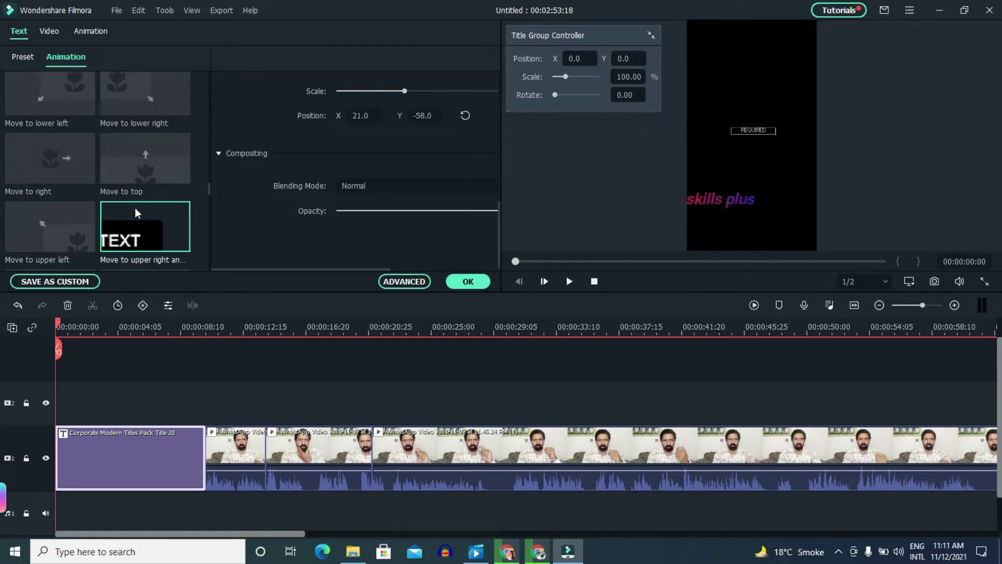
scroll(146, 188, "down", 5)
left_click(137, 191)
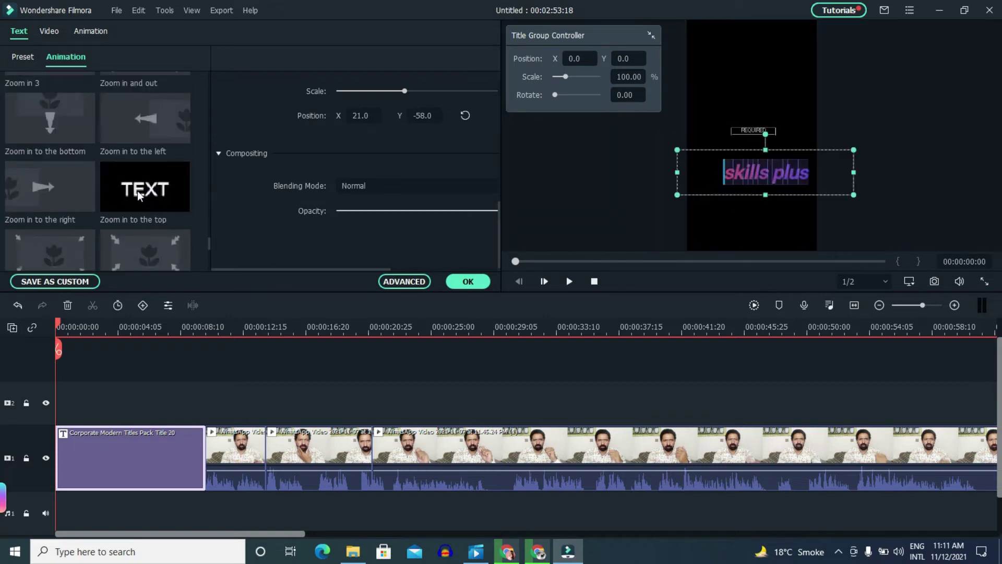
- Try the Zoom in animation on "skills plus", settle on Zoom out, and confirm the title edits
scroll(140, 190, "down", 3)
scroll(140, 190, "down", 3)
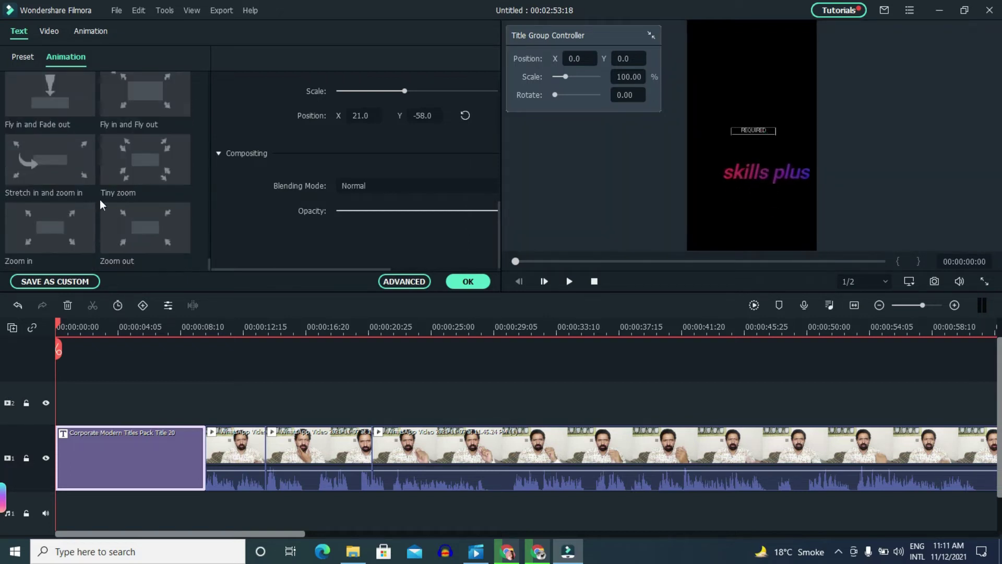
left_click(74, 209)
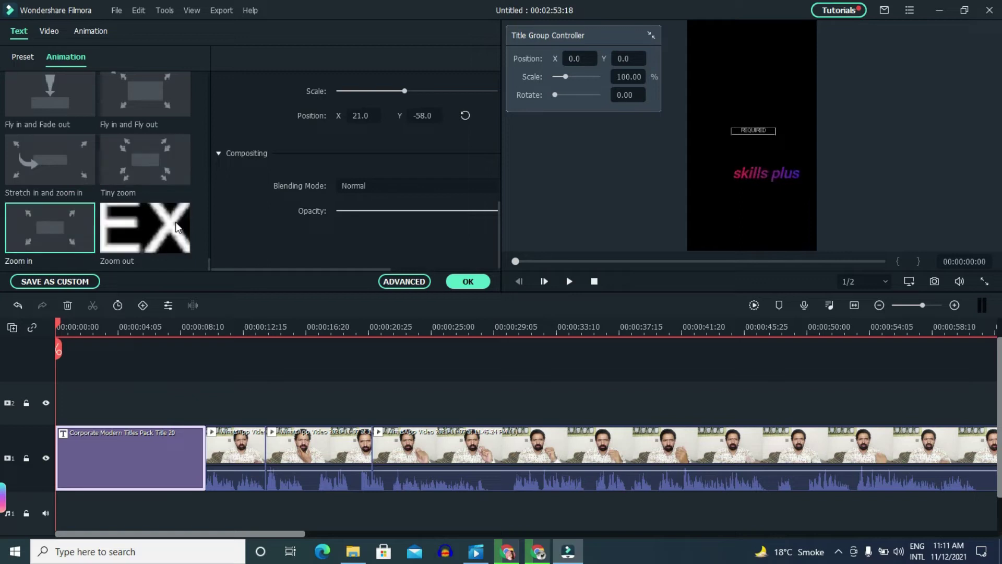
left_click(130, 213)
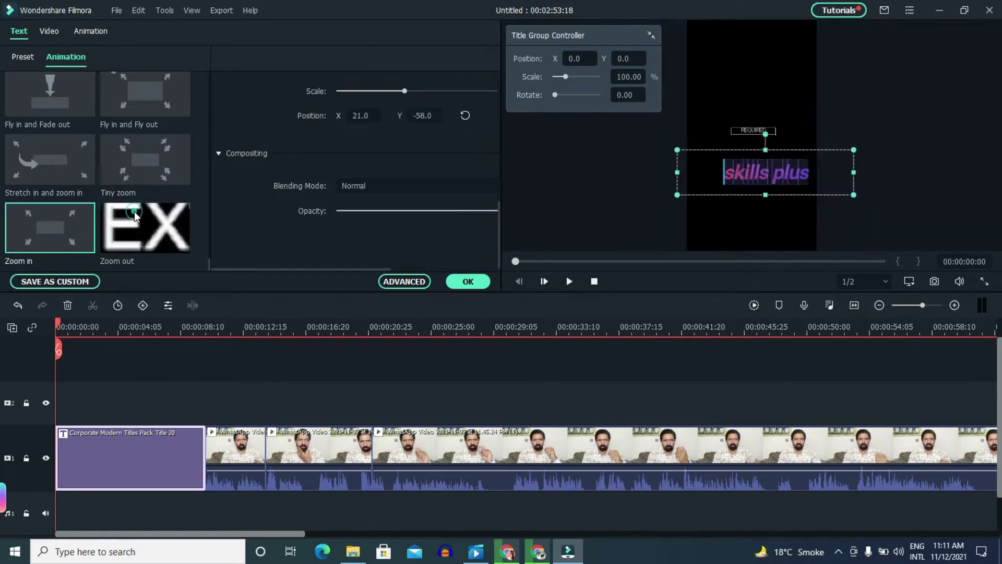
left_click(463, 280)
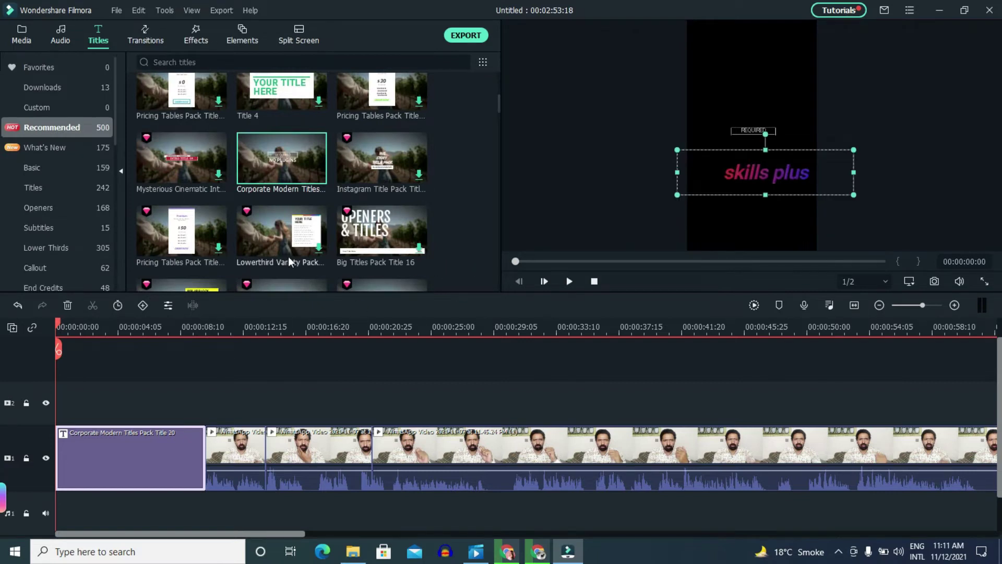
- Reopen the opening title for editing and enlarge the "REQUIRED" text box down towards the left edge of the frame
double_click(123, 428)
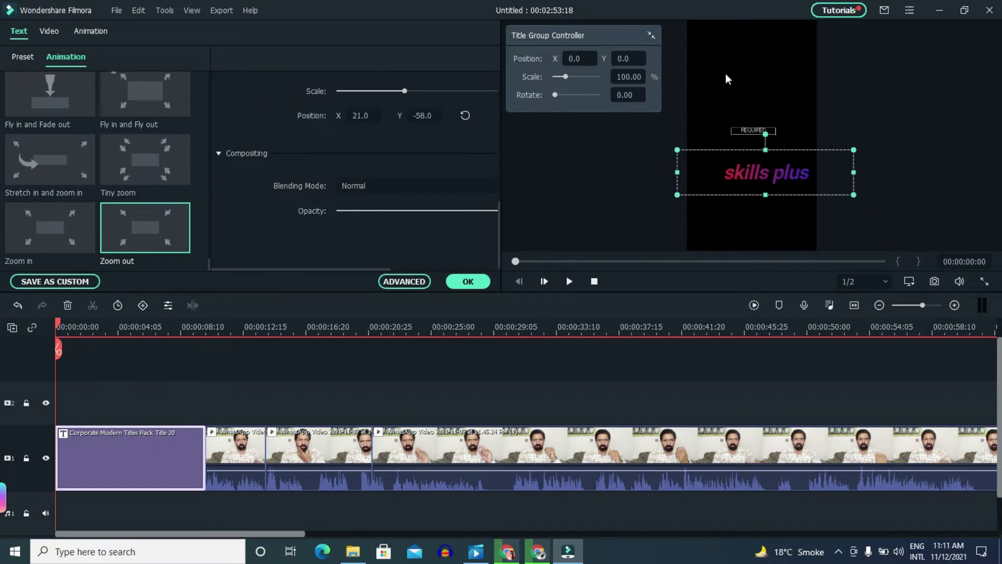
left_click(753, 137)
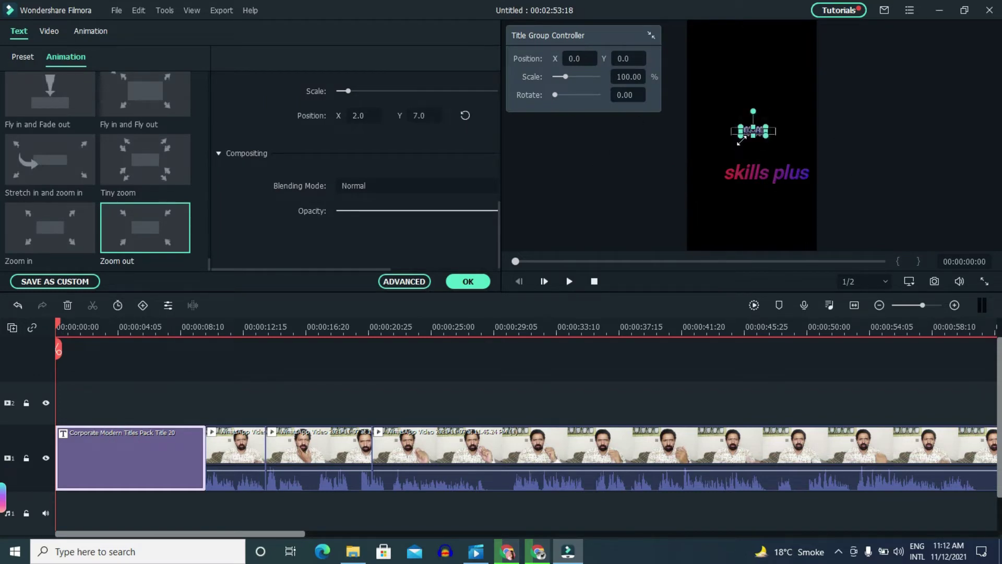
left_click(731, 137)
left_click(748, 134)
left_click_drag(738, 137, 716, 154)
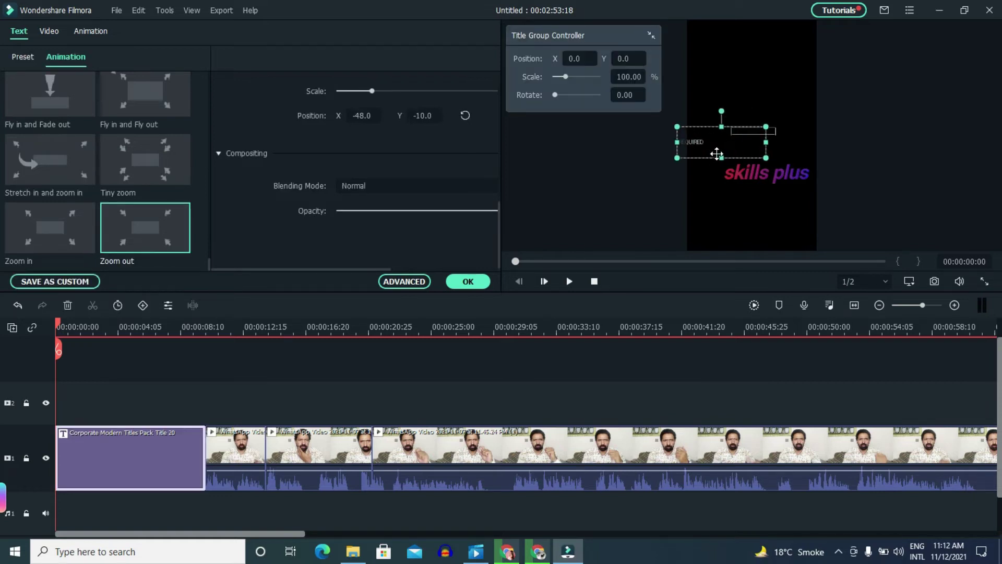
- Replace the text "REQUIRED" with "wellcome"
scroll(380, 154, "up", 10)
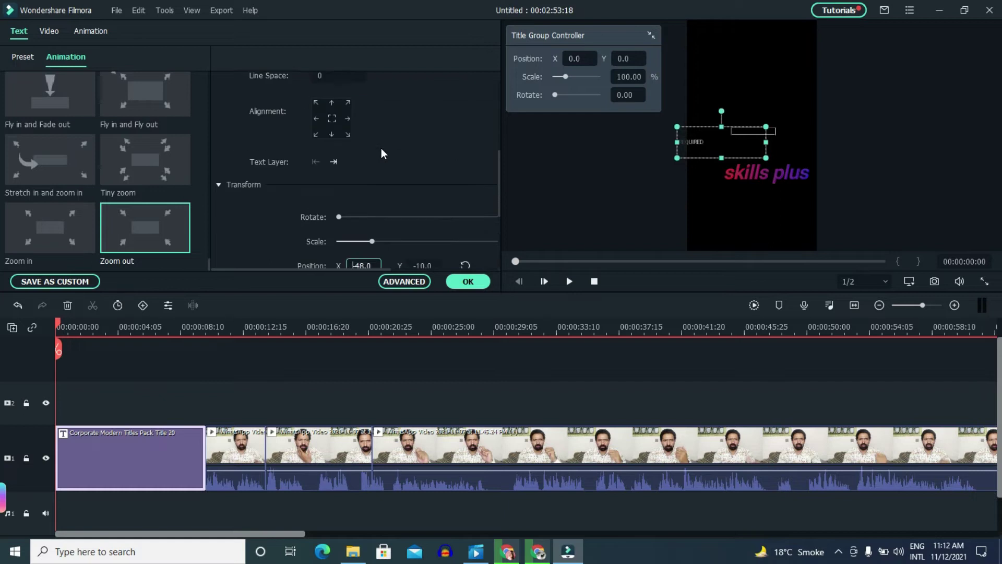
left_click(282, 128)
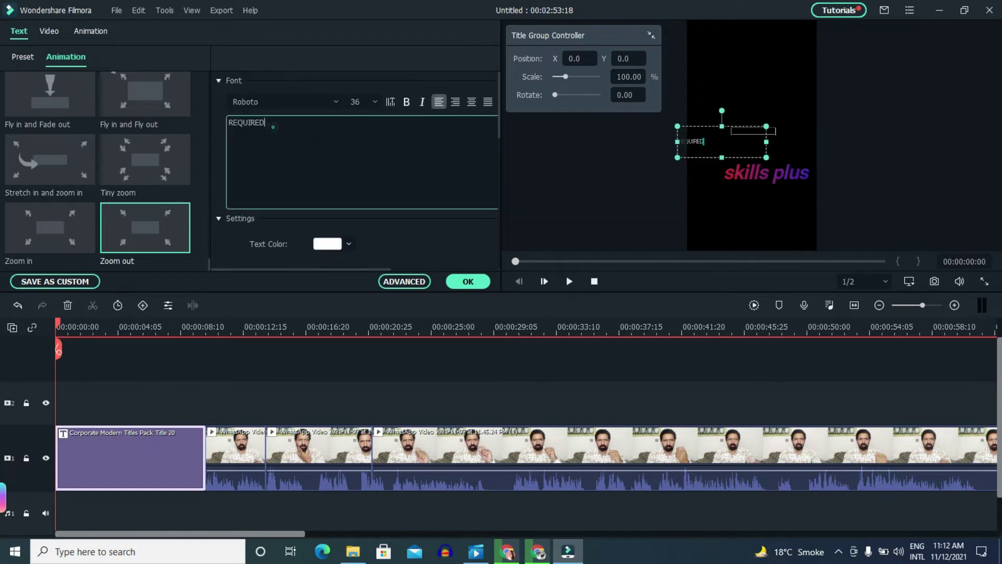
double_click(270, 130)
left_click(270, 130)
left_click_drag(270, 130, 238, 123)
key("BackSpace")
- Set the font size of "wellcome" to 150 and make it bold
double_click(271, 124)
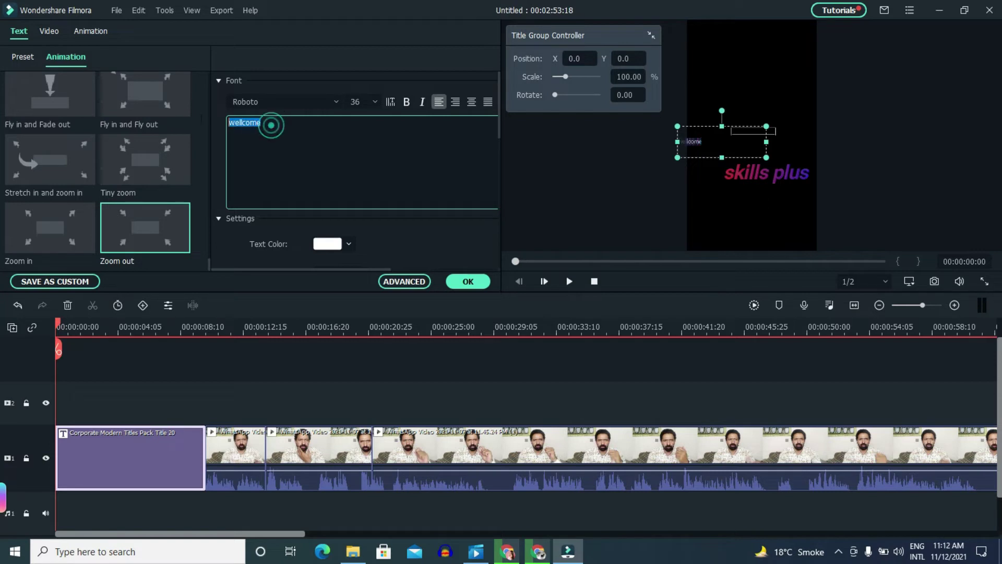
left_click(375, 102)
scroll(358, 199, "down", 5)
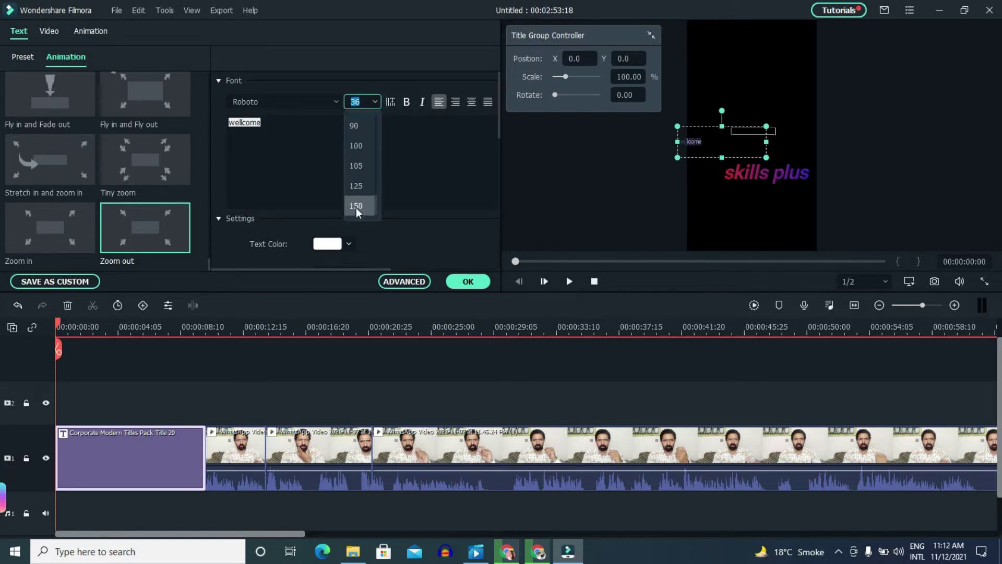
left_click(357, 206)
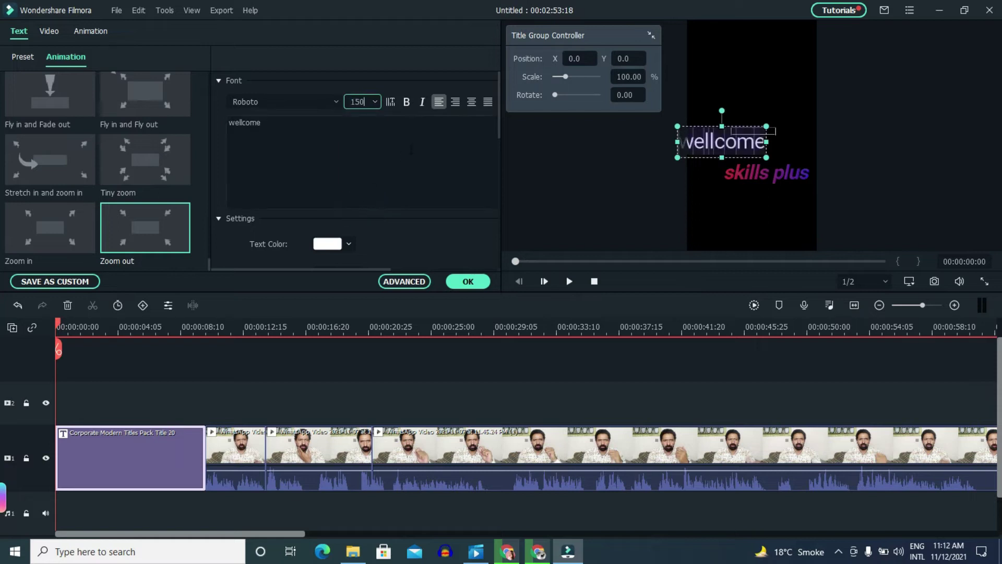
left_click(407, 102)
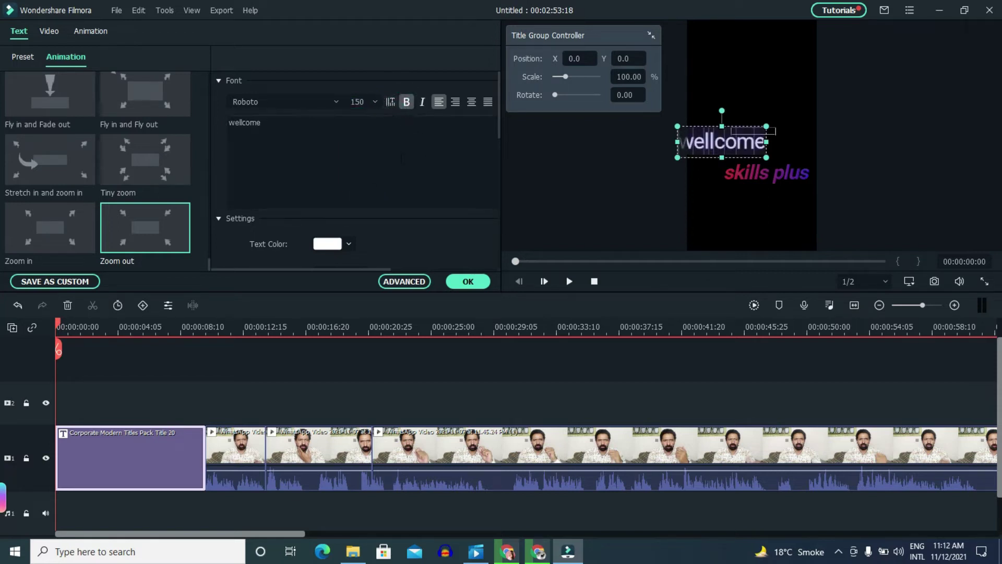
- Try green as the text colour of "wellcome" and change it to dark blue
left_click(348, 243)
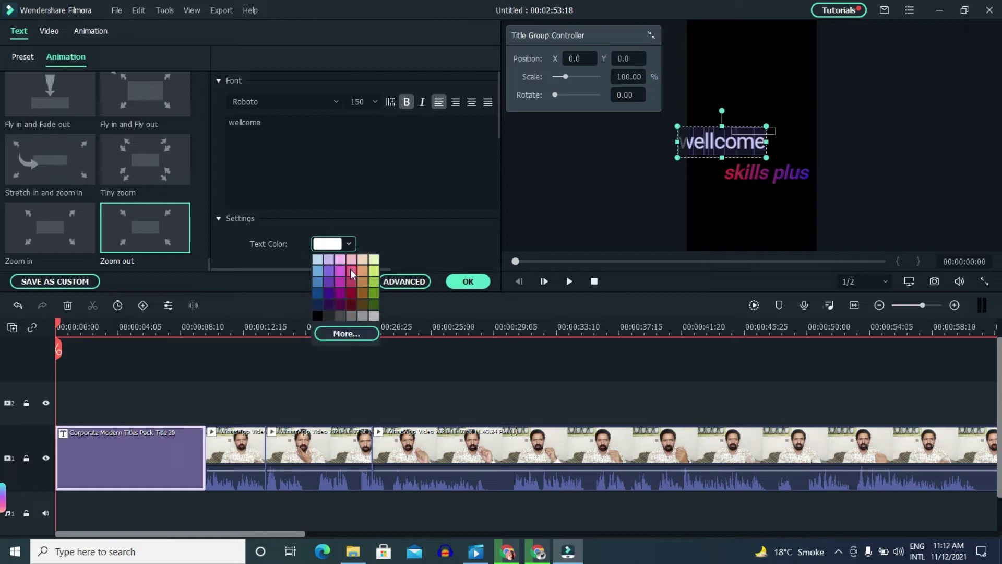
left_click(375, 289)
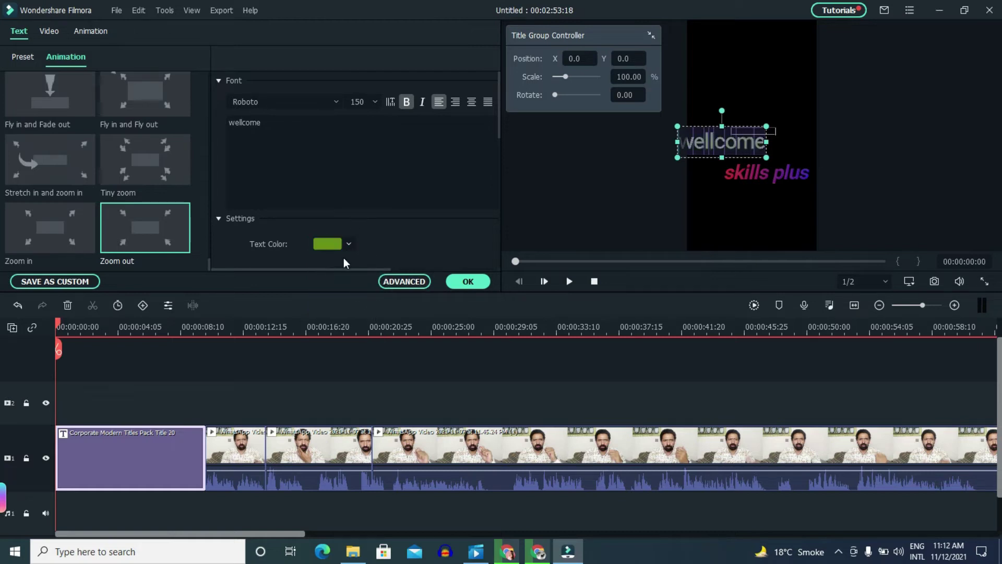
left_click(349, 244)
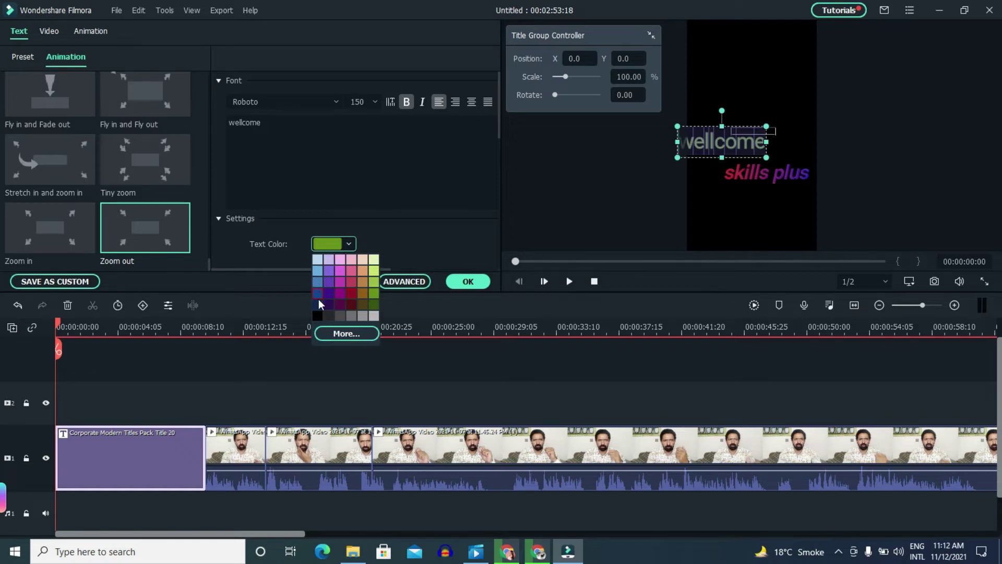
left_click(327, 305)
- Go through the spacing, alignment, transform and compositing settings of "wellcome" and the available animations
scroll(404, 213, "down", 5)
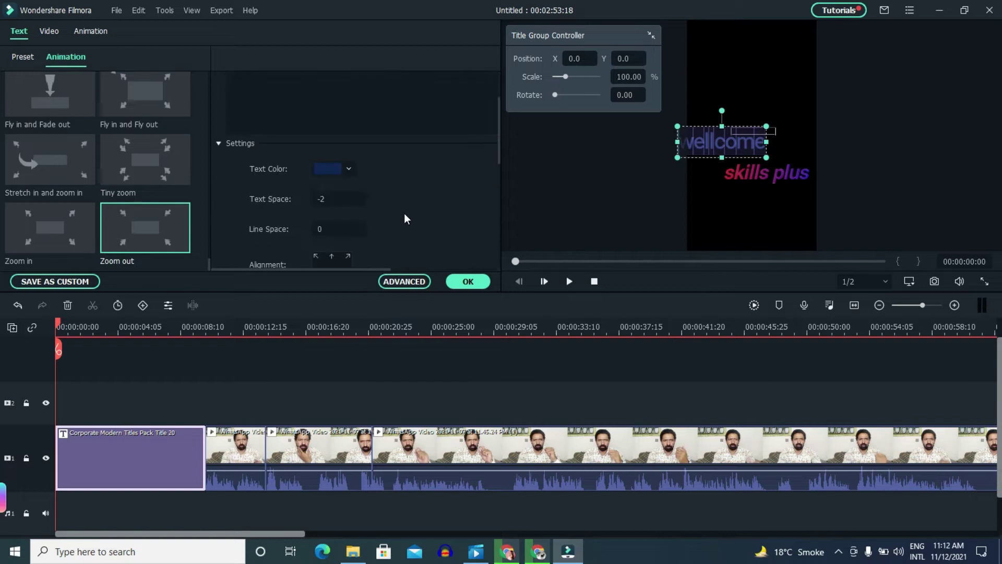
scroll(346, 196, "down", 3)
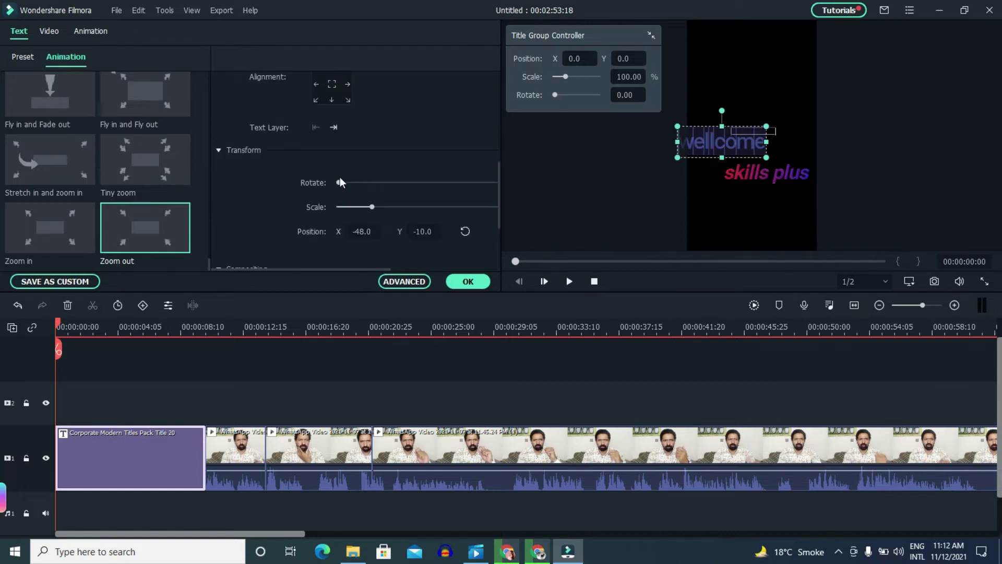
left_click_drag(339, 182, 339, 184)
left_click(428, 236)
scroll(418, 239, "down", 2)
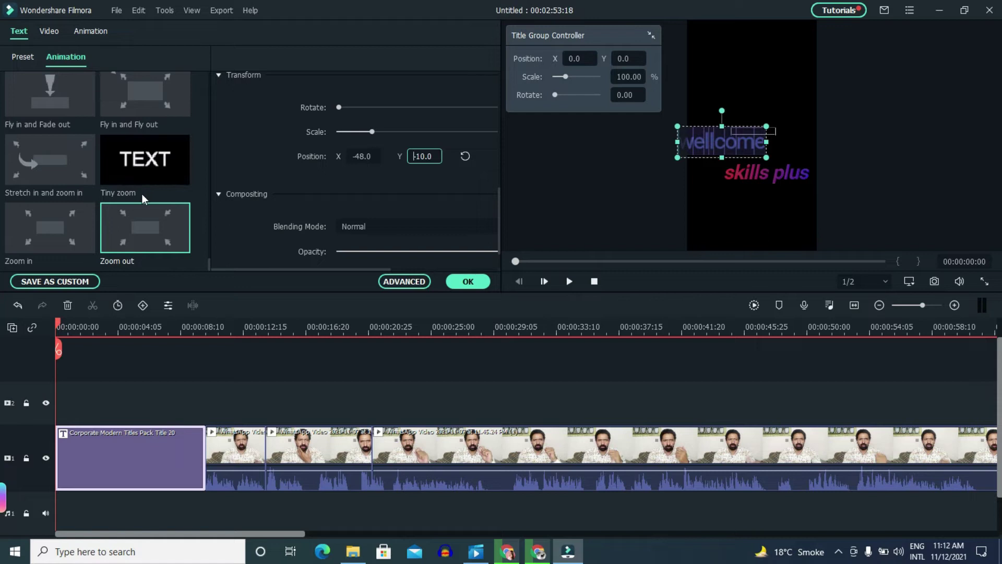
scroll(139, 200, "down", 3)
scroll(353, 160, "up", 5)
scroll(354, 159, "up", 3)
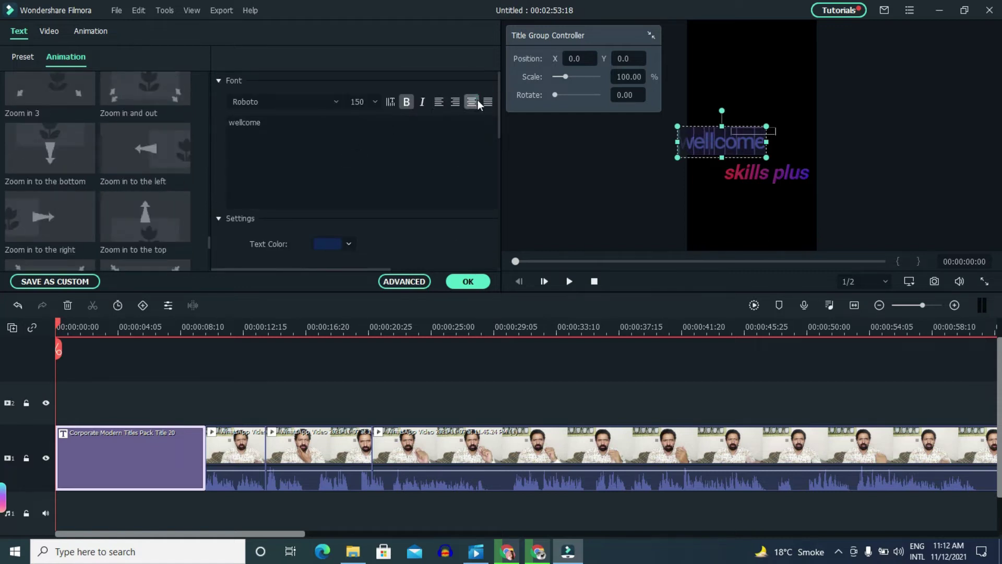
scroll(29, 85, "up", 2)
- Browse the text presets and apply Text style 15 to "wellcome"
left_click(22, 56)
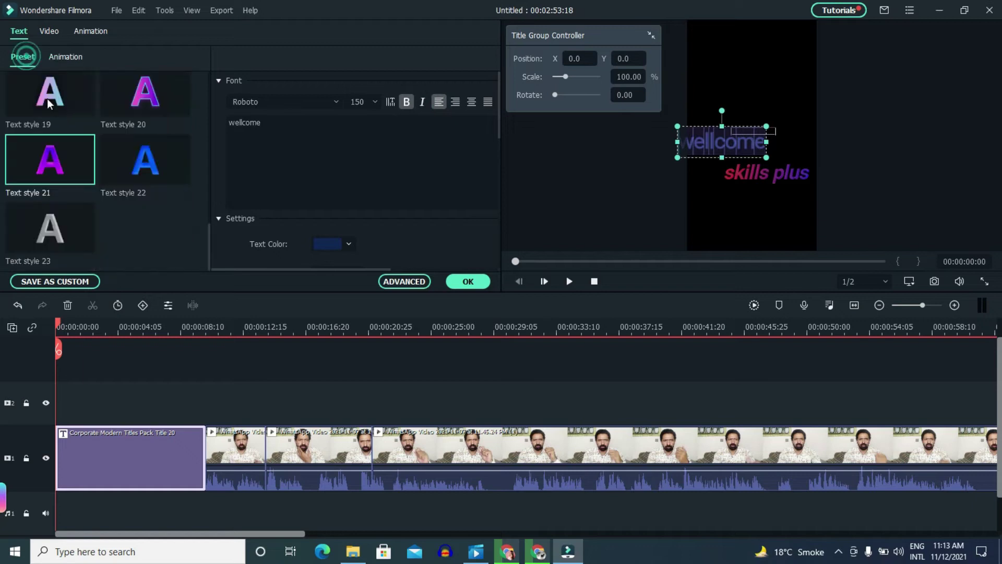
scroll(70, 140, "up", 4)
scroll(67, 156, "down", 4)
scroll(61, 176, "up", 2)
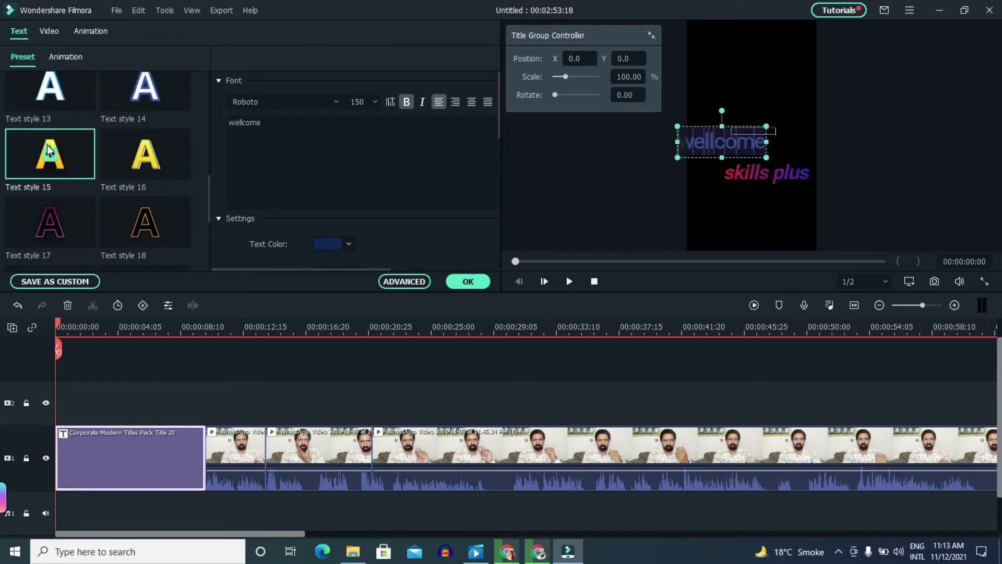
left_click(66, 146)
scroll(90, 143, "up", 4)
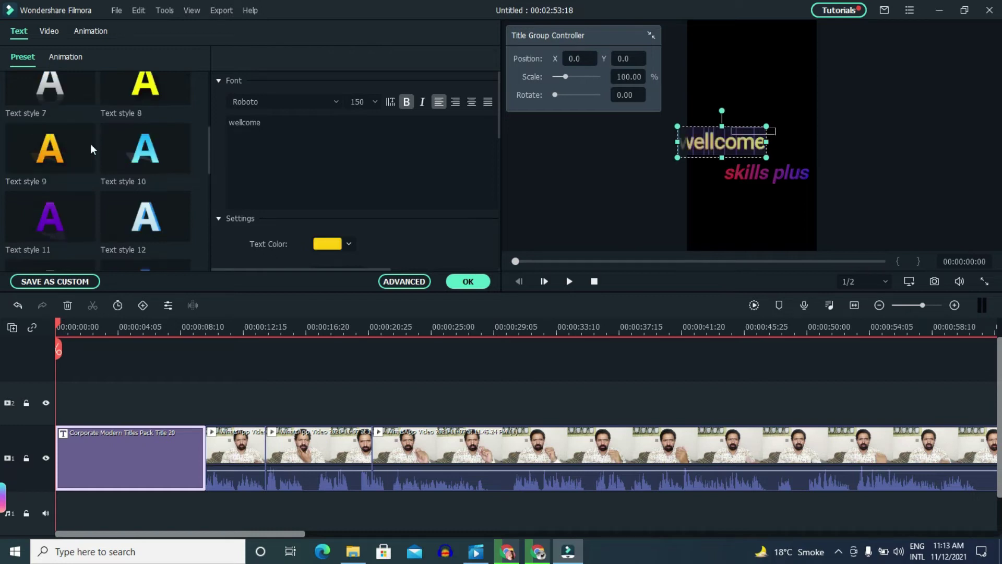
scroll(99, 157, "down", 4)
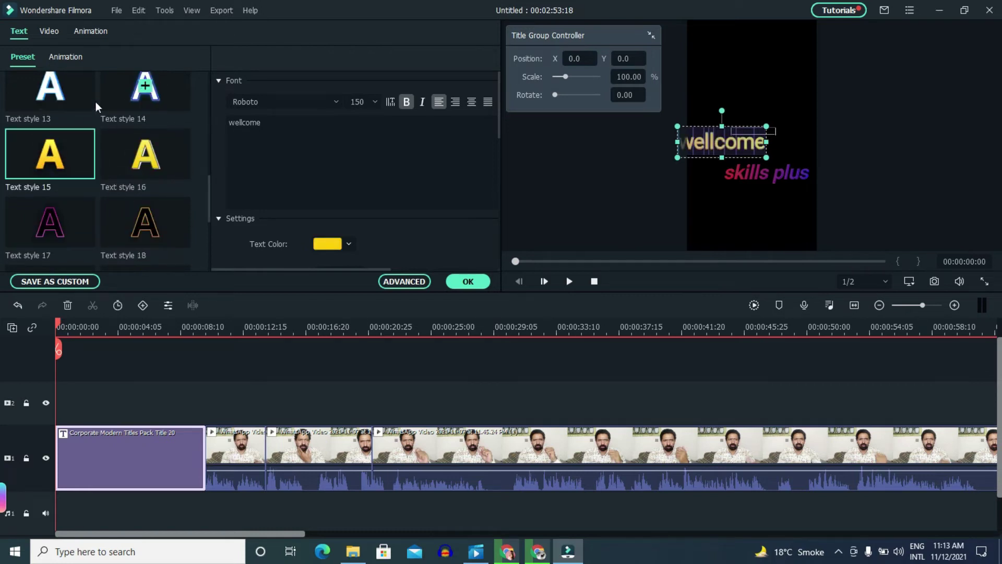
- Apply the Tiny zoom animation to "wellcome"
left_click(67, 56)
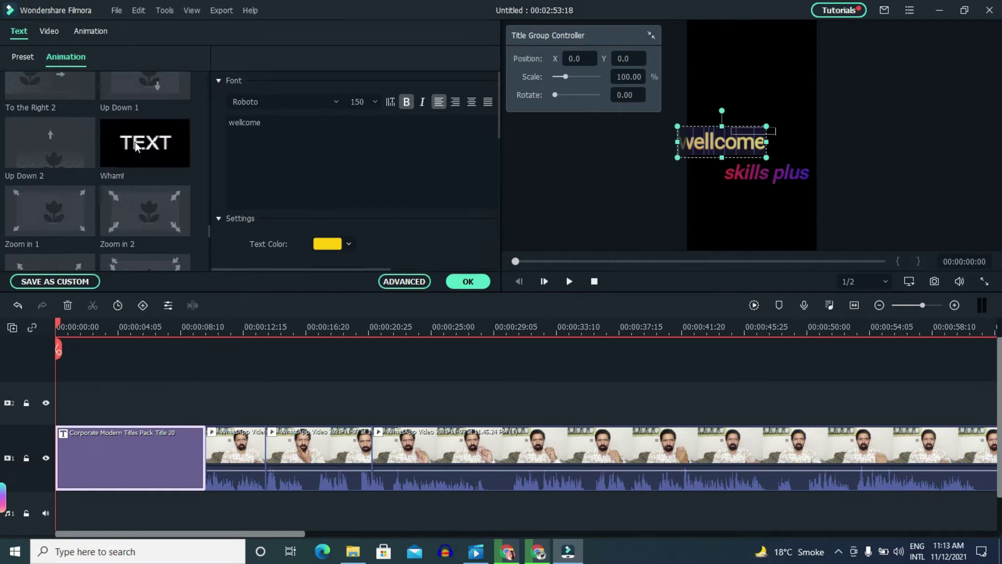
scroll(140, 166, "down", 3)
left_click(145, 162)
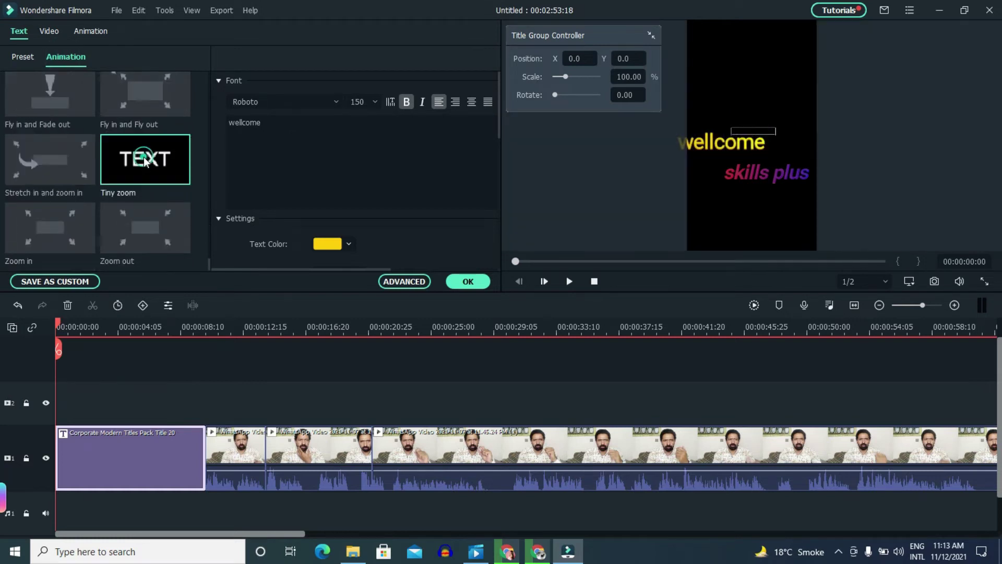
- Try the Zoom out animation on "wellcome", apply Zoom in instead and accept the title edits
left_click(135, 219)
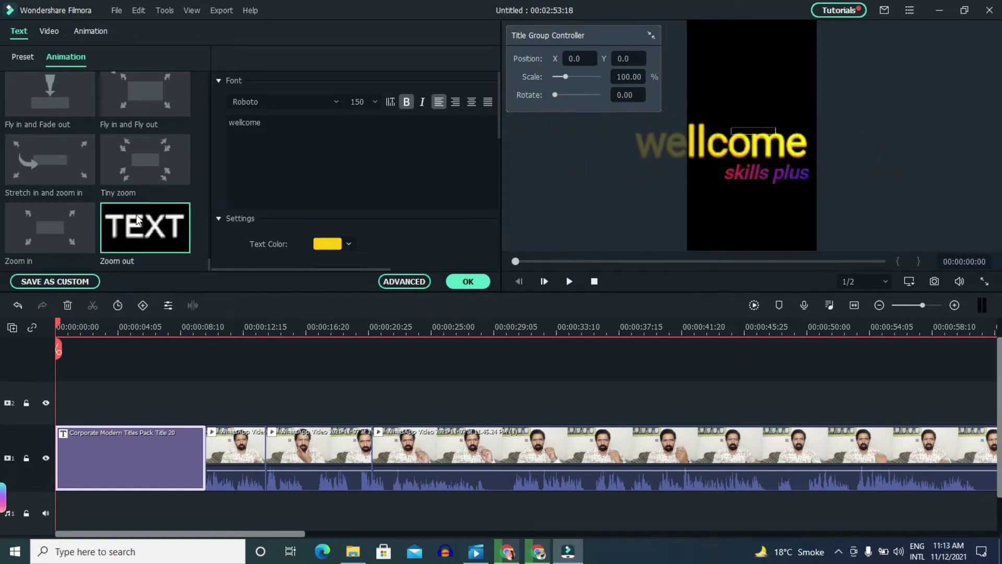
left_click(50, 227)
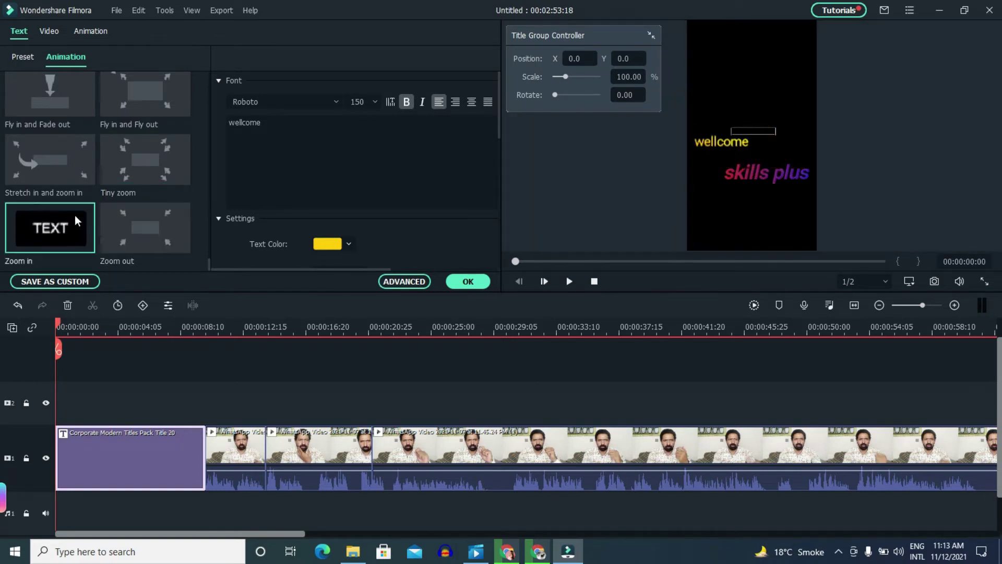
left_click(468, 281)
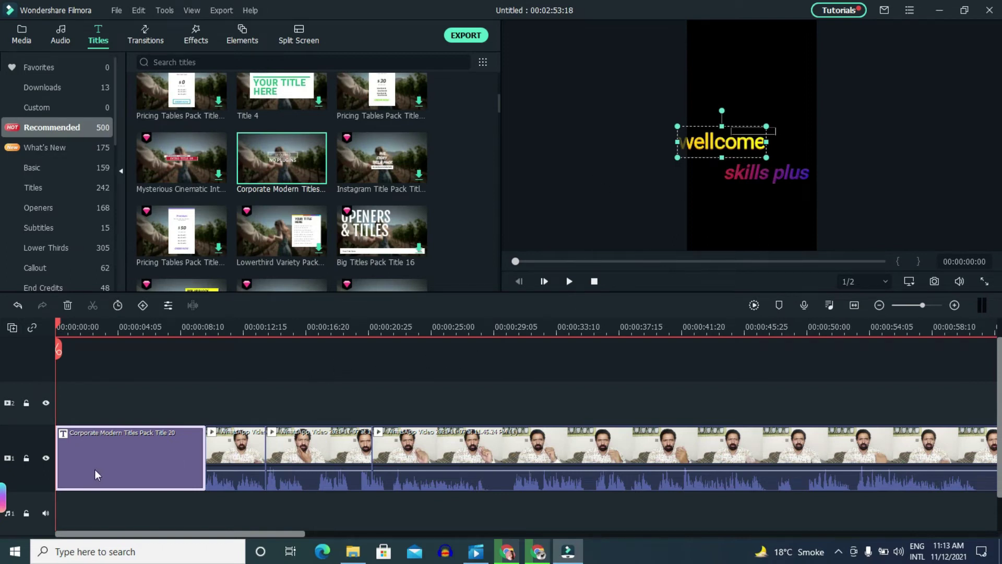
- Play the opening title through into the first video clip to review its animations
left_click(232, 367)
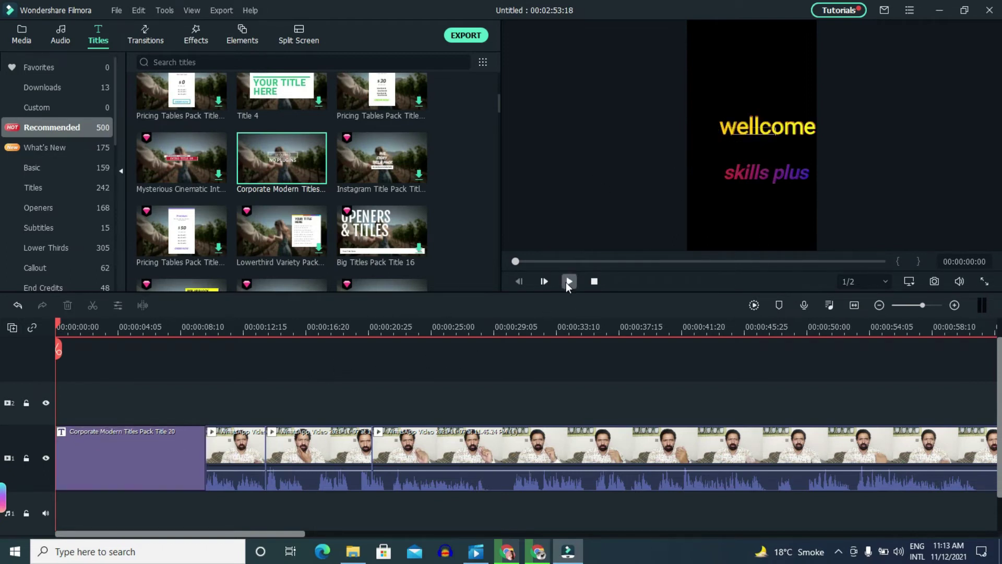
left_click(568, 282)
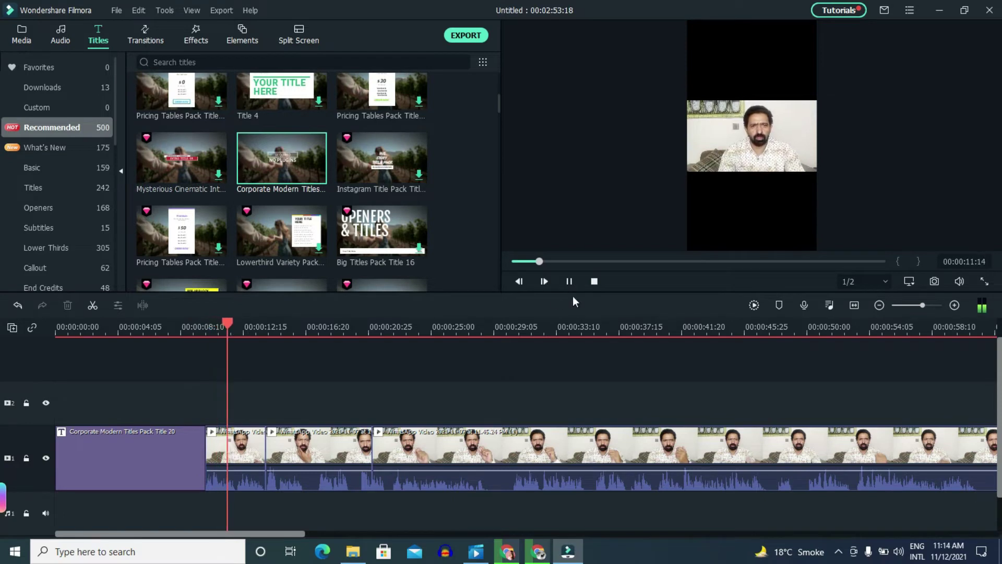
left_click(544, 282)
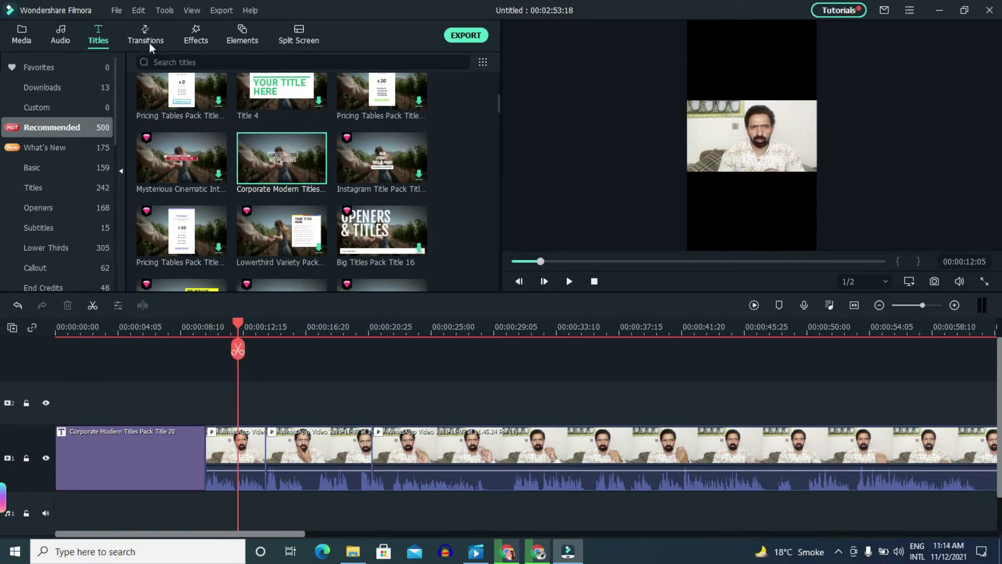
- Download the first recommended Motion Transitions Pack transition and place it between the opening title and the first video clip, accepting the trial
left_click(146, 27)
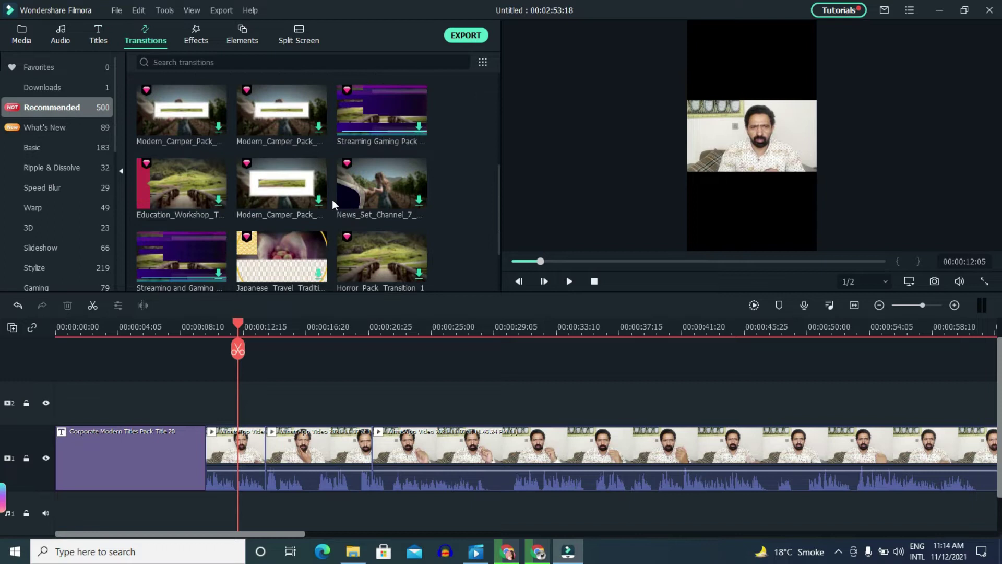
scroll(246, 193, "up", 6)
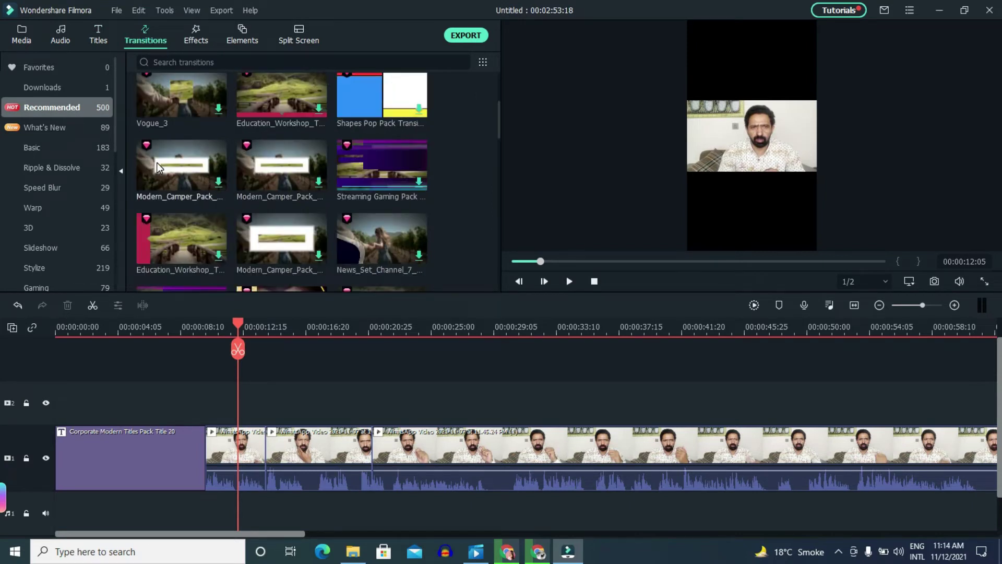
scroll(169, 156, "up", 3)
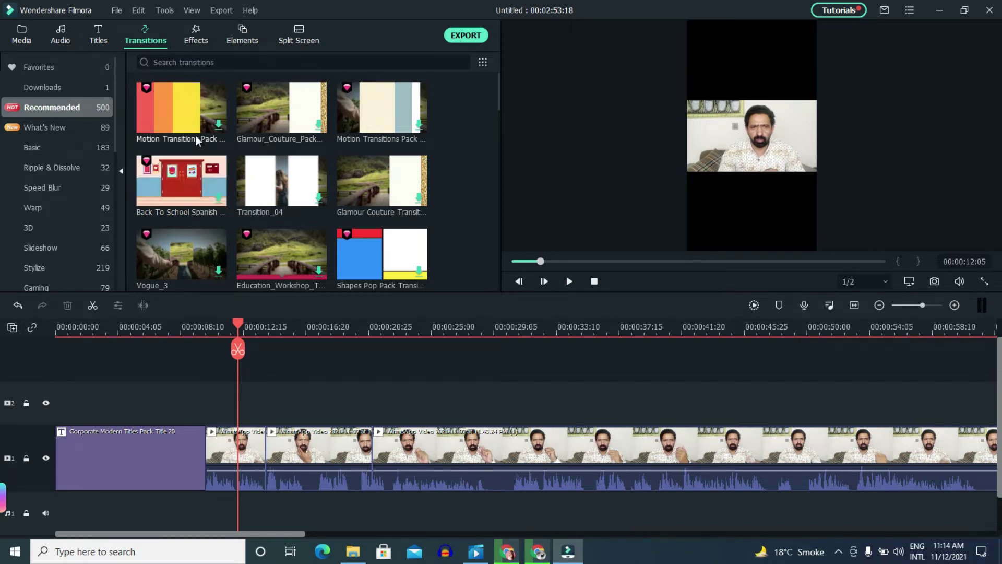
left_click(219, 124)
mouse_move(219, 126)
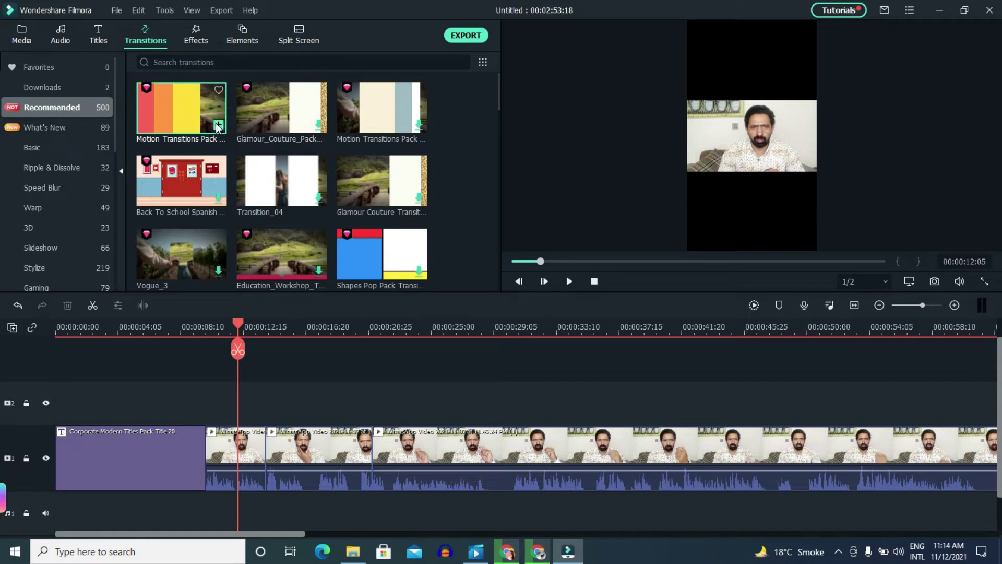
left_click_drag(166, 112, 199, 431)
left_click(591, 282)
- Play the video from 00:00:03:00 across the transition after the title and look through more recommended transitions
scroll(241, 325, "down", 2)
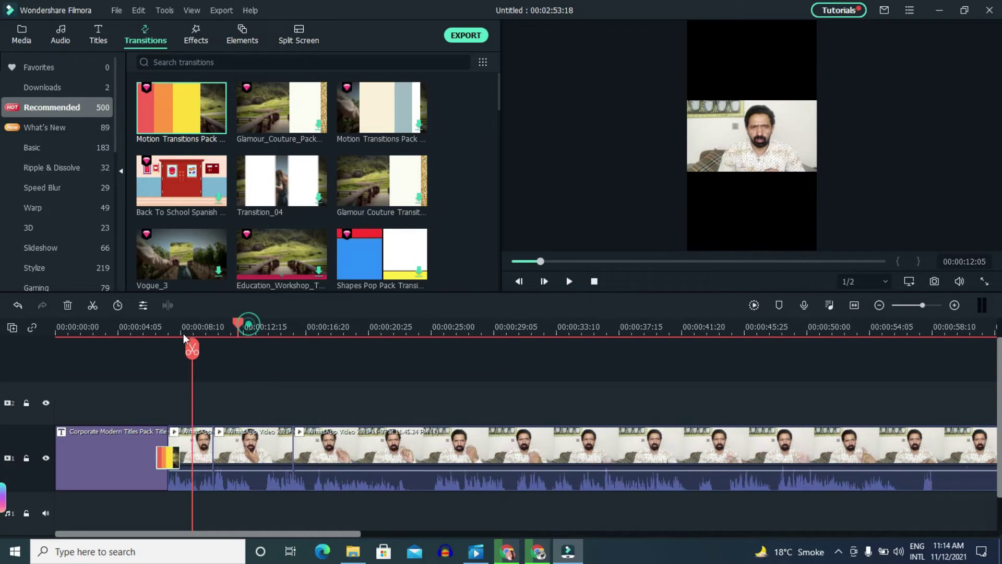
left_click(173, 326)
left_click(75, 327)
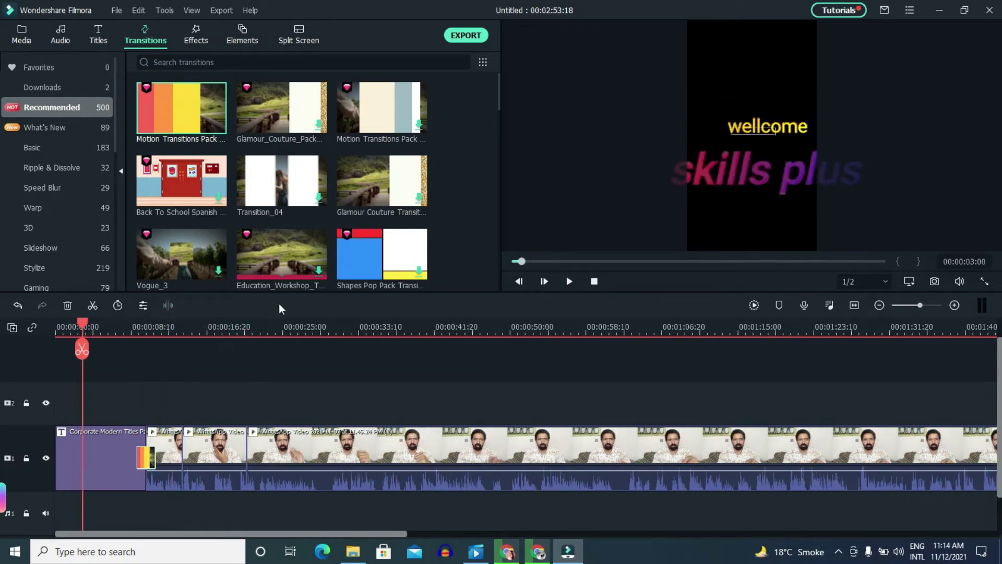
left_click(563, 281)
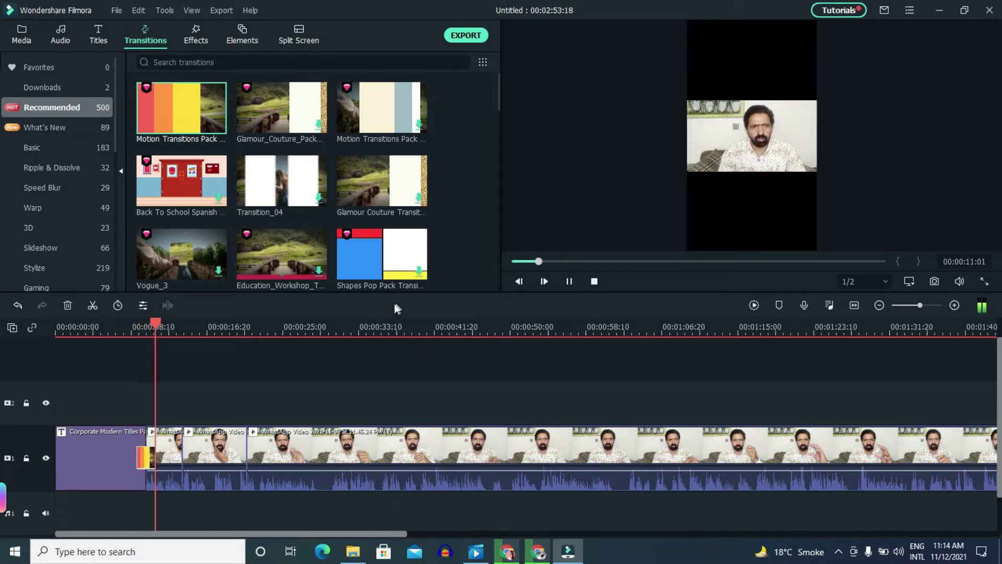
left_click(543, 282)
scroll(165, 131, "down", 5)
scroll(227, 164, "down", 5)
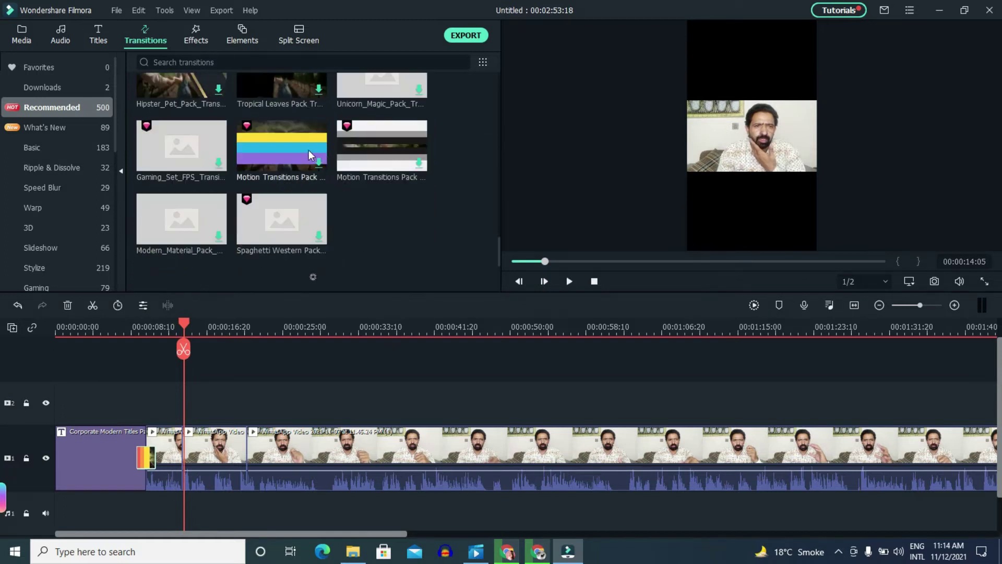
- Apply the Magnify effect to the first video clip after the title, accepting the trial
left_click(194, 36)
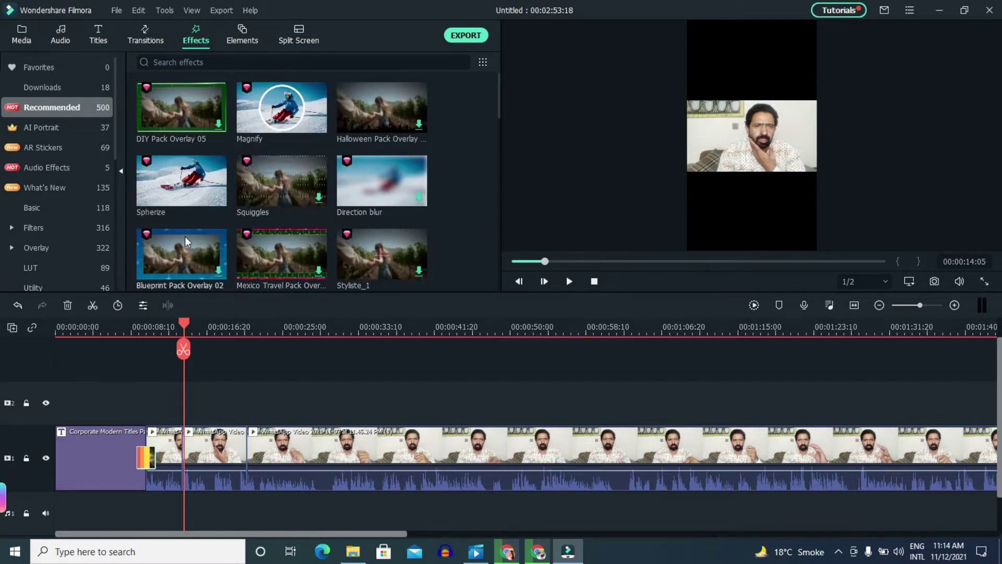
scroll(296, 180, "down", 10)
scroll(282, 191, "up", 10)
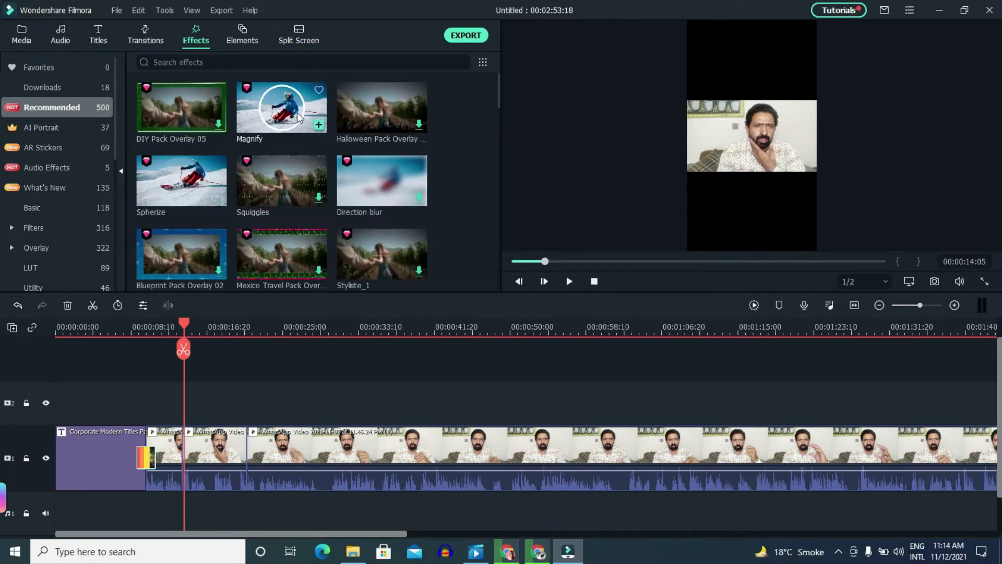
left_click_drag(270, 114, 159, 434)
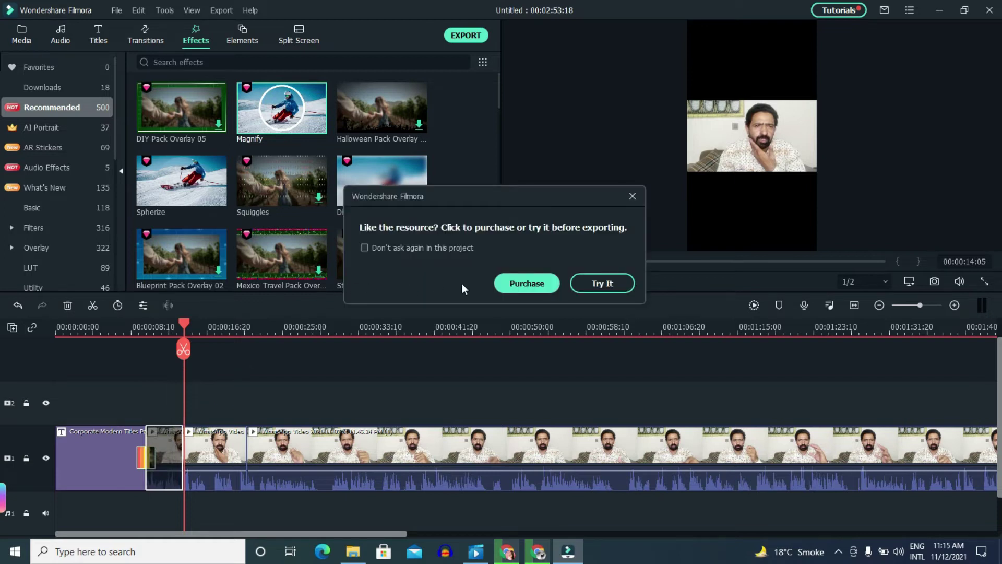
left_click(599, 287)
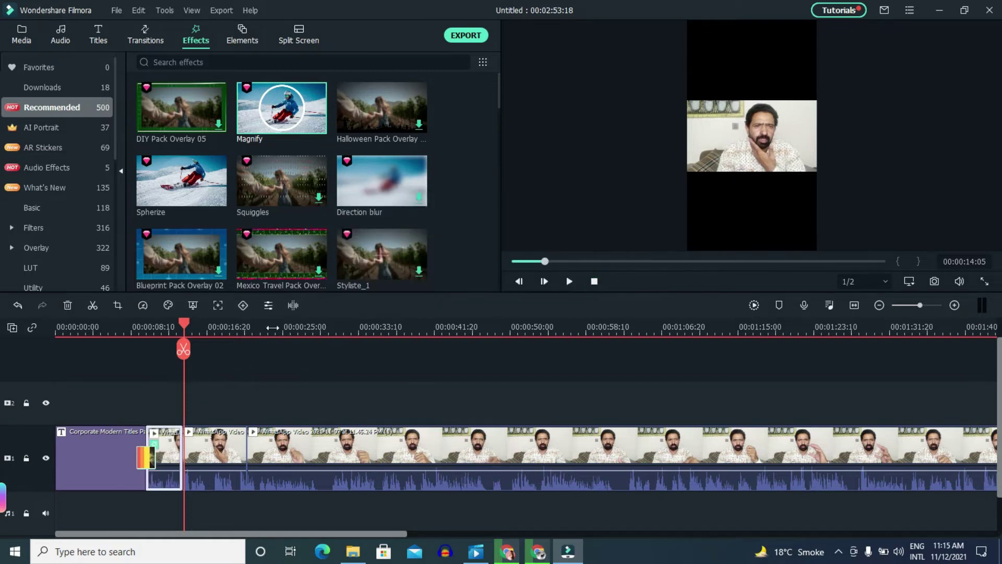
- Play the video from 00:00:08:11 to review the Magnify effect and look through further effects
left_click_drag(184, 325, 130, 324)
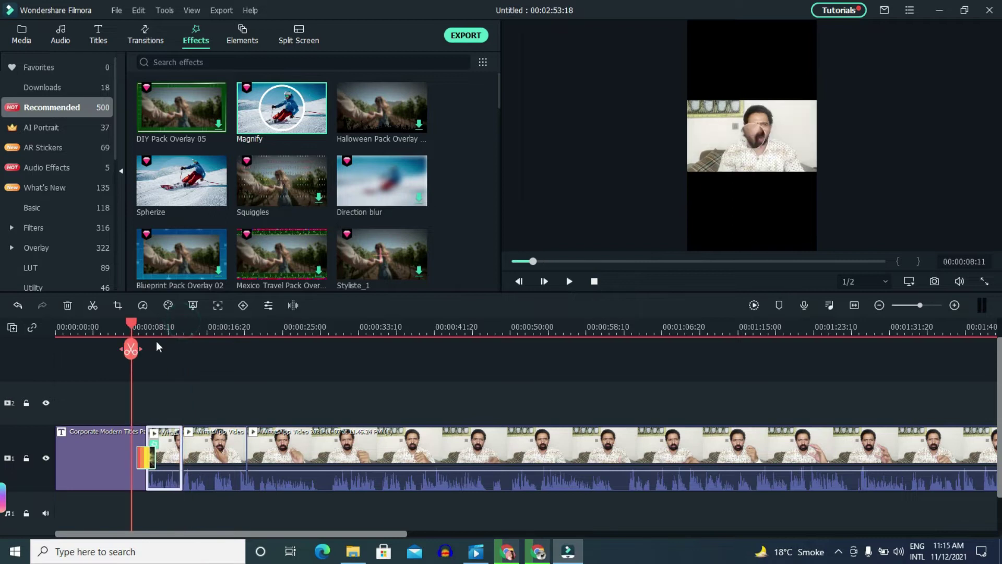
left_click(569, 281)
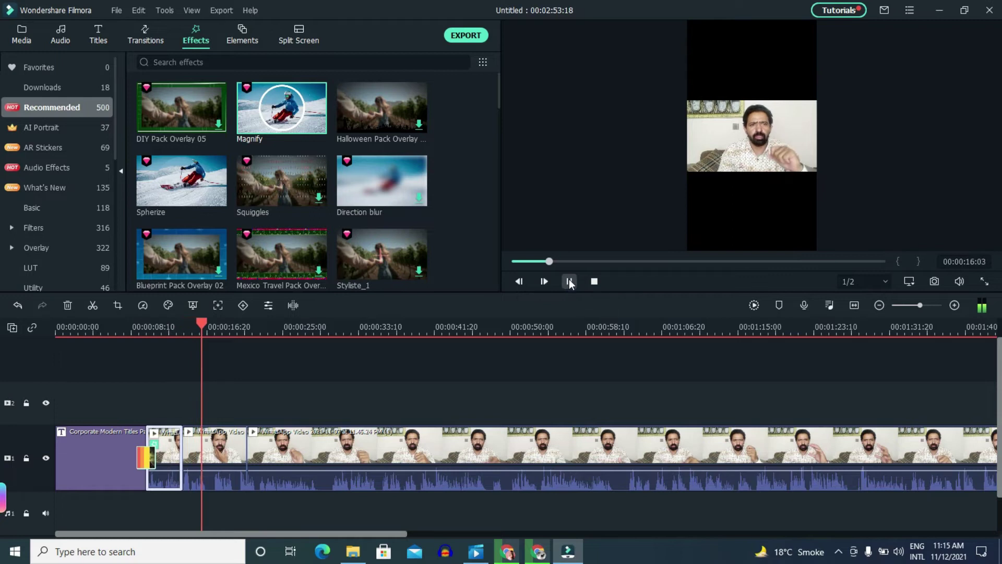
left_click(569, 281)
scroll(339, 156, "down", 5)
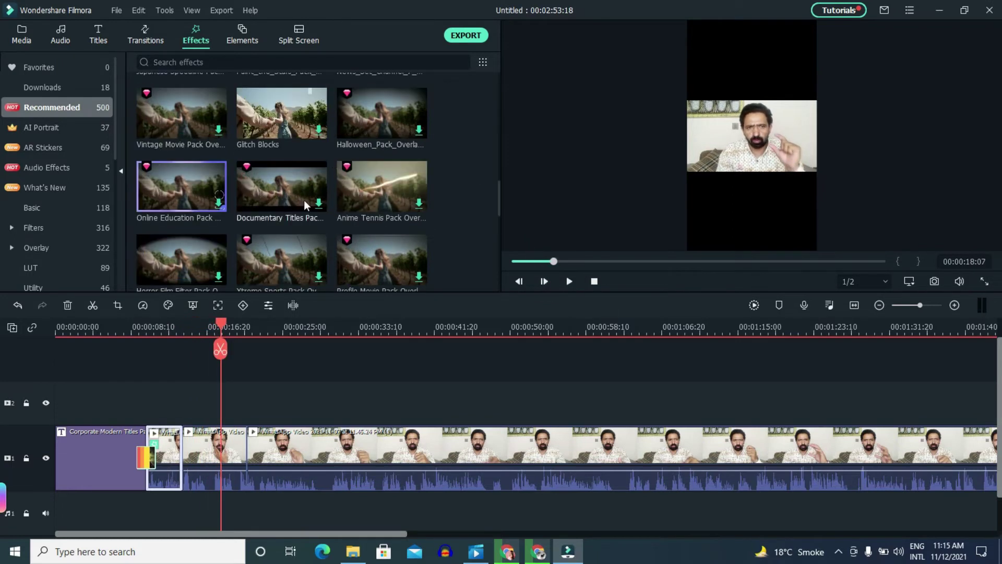
scroll(305, 203, "down", 3)
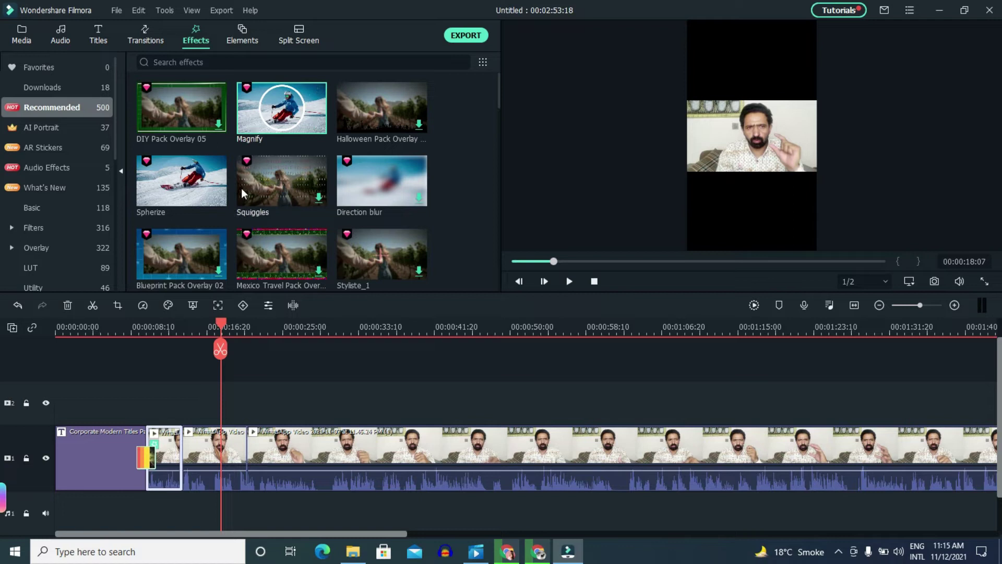
- Browse the recommended elements and add the dog, Element_05, on video track 2 at 00:00:18:07
left_click(246, 39)
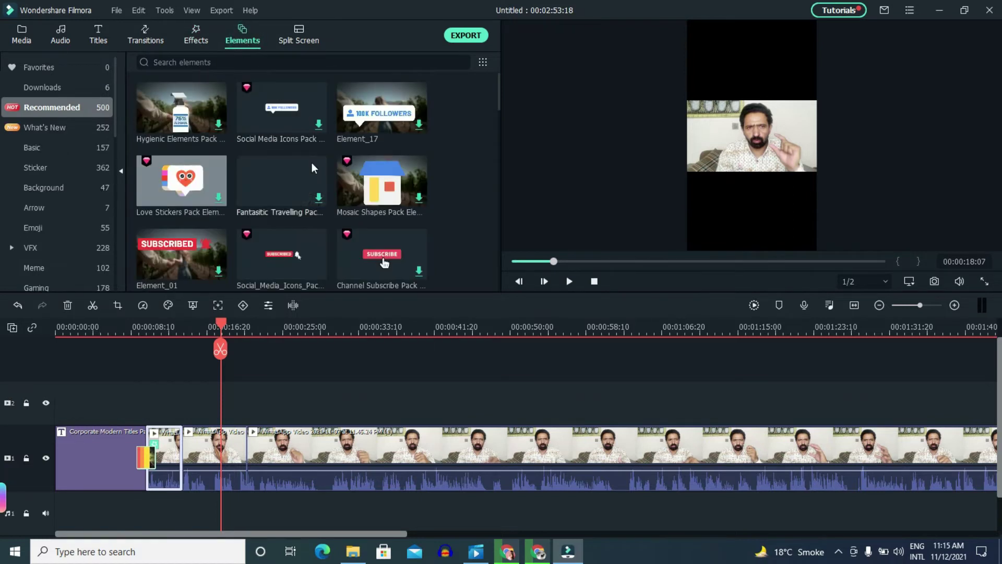
mouse_move(316, 239)
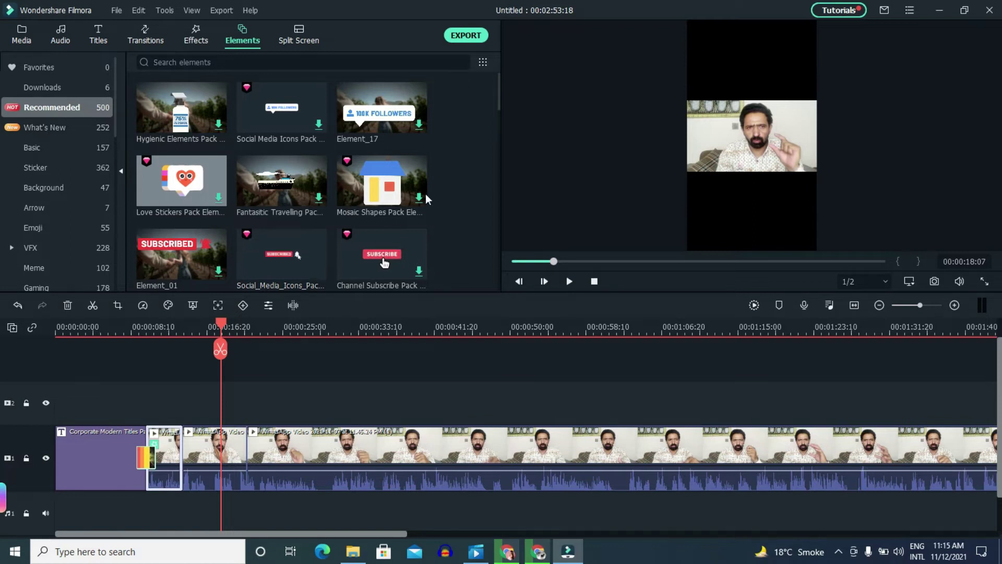
scroll(314, 233, "down", 5)
scroll(303, 255, "down", 3)
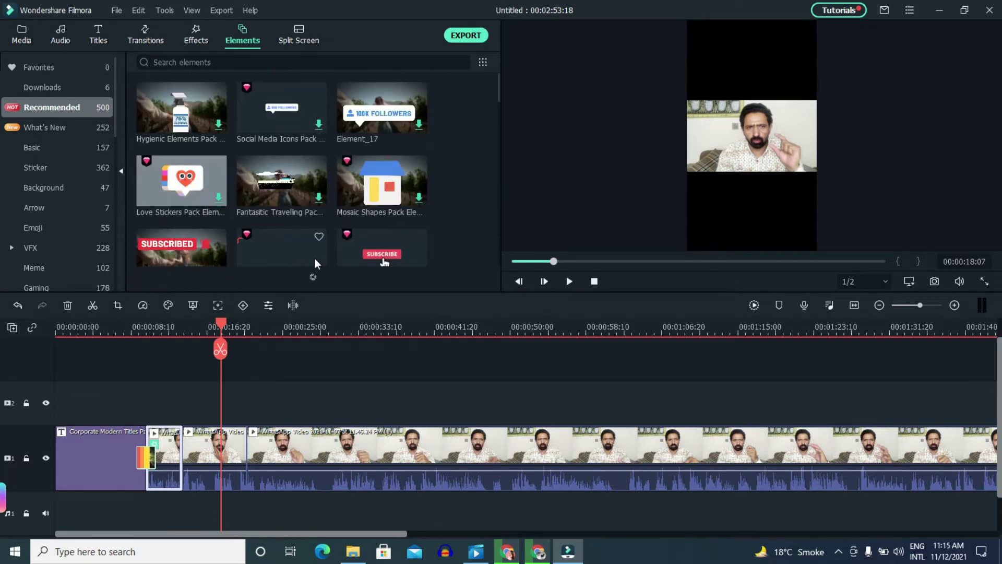
scroll(289, 242, "up", 5)
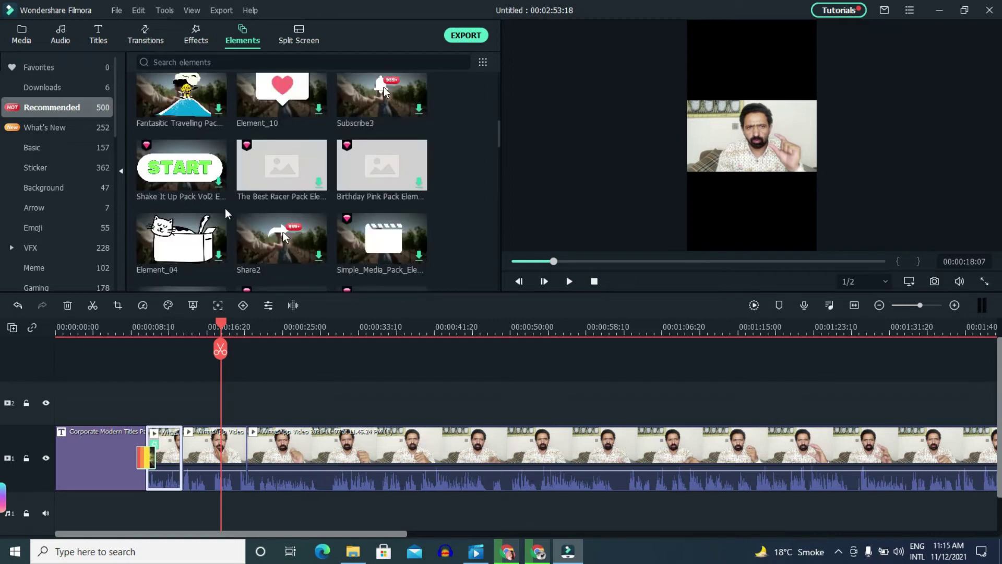
scroll(212, 198, "down", 5)
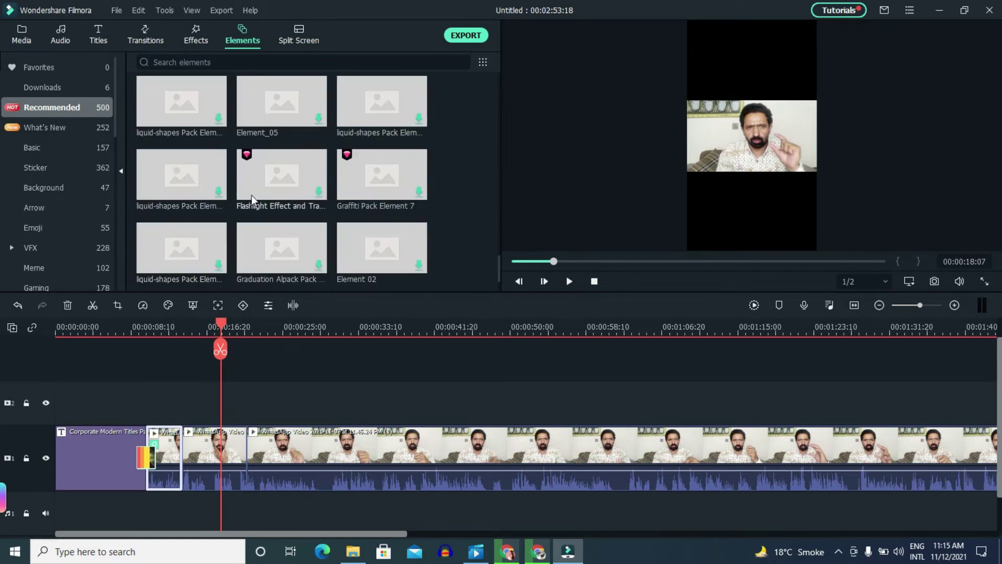
scroll(272, 187, "up", 5)
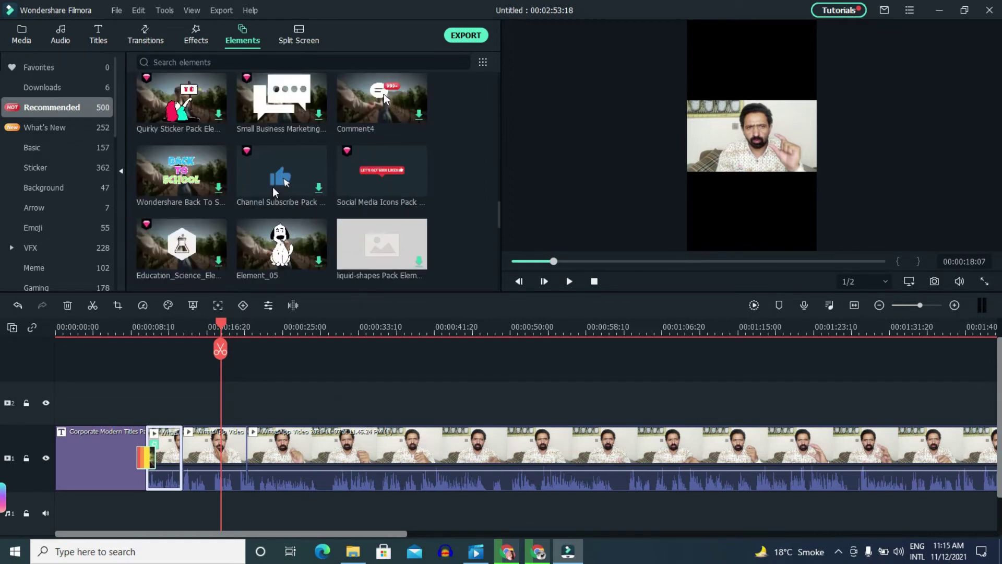
scroll(252, 215, "down", 1)
left_click_drag(271, 172, 233, 389)
- Play the section with the dog element to review it and look through other elements
left_click(569, 281)
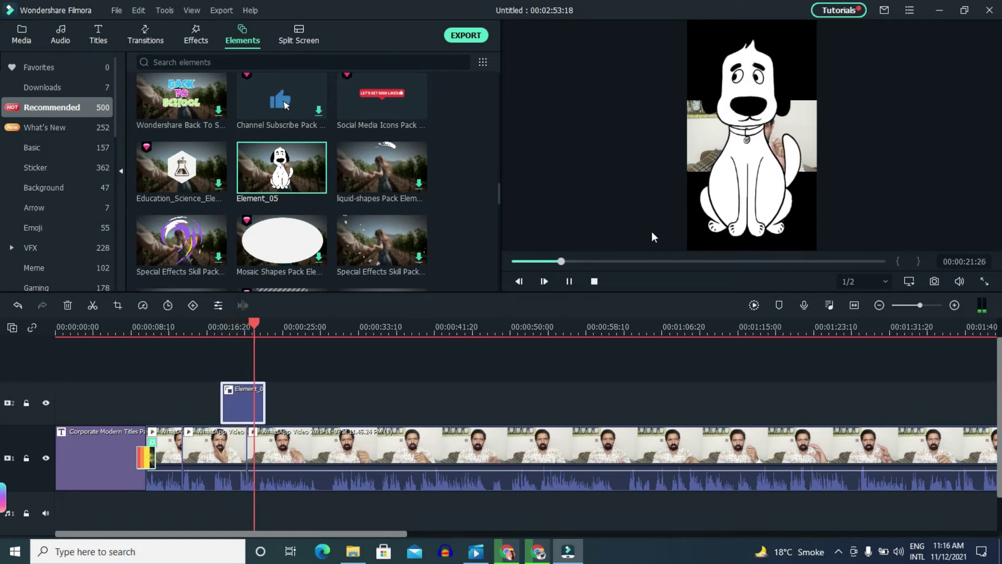
left_click(546, 280)
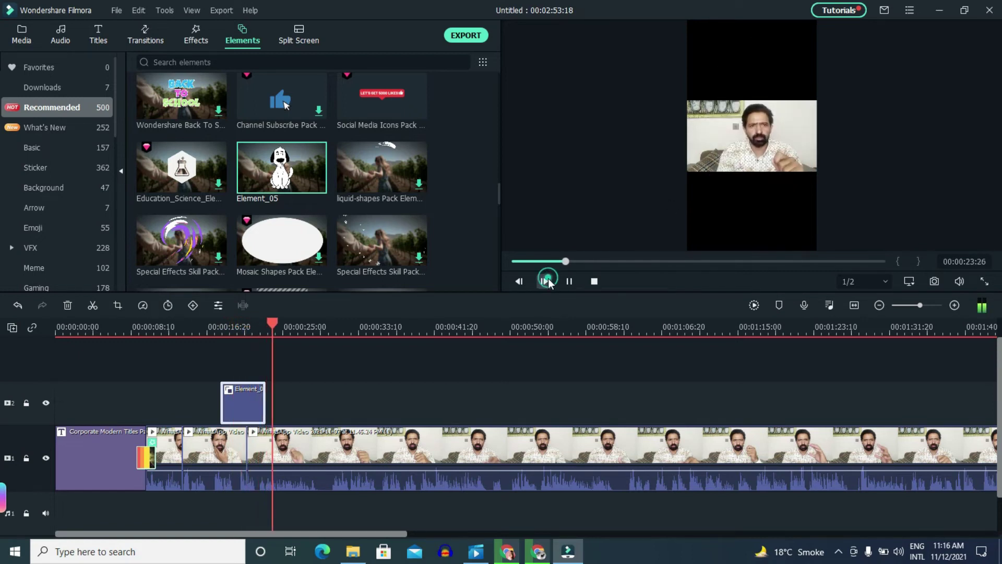
scroll(331, 193, "down", 5)
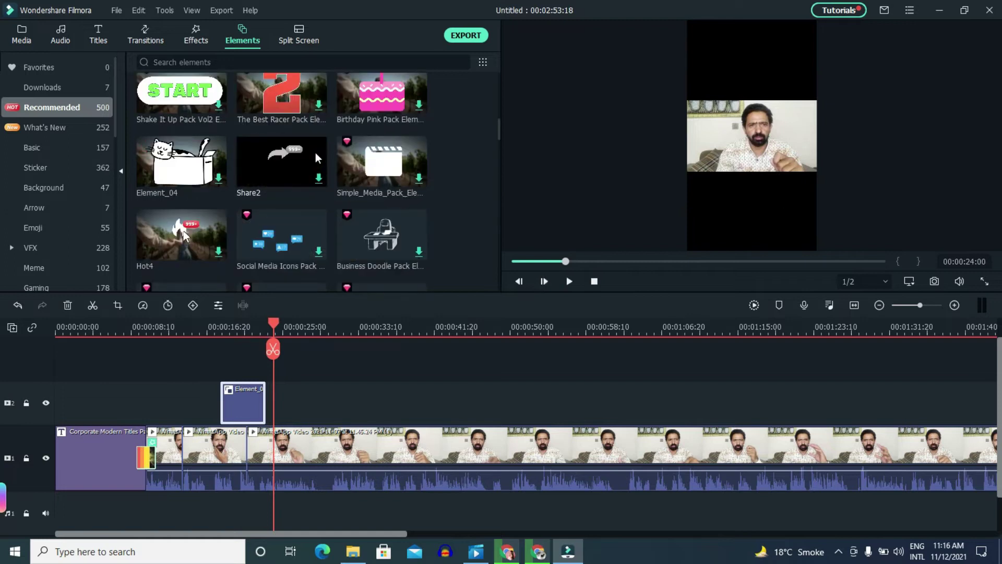
- Look at the downloaded split screen layouts and return to the project media folder
left_click(312, 41)
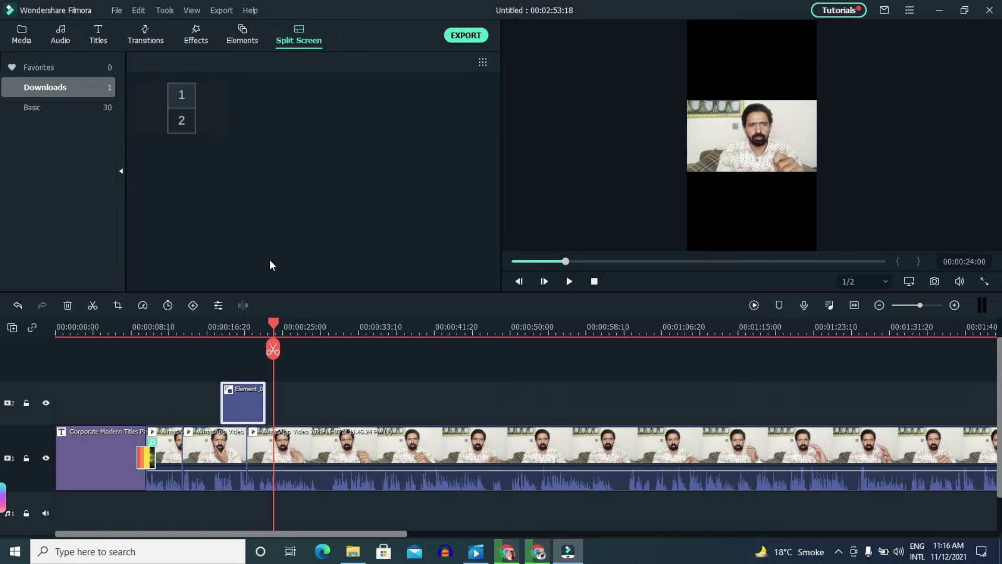
scroll(290, 340, "down", 1)
scroll(290, 341, "up", 1)
scroll(290, 341, "down", 1)
scroll(290, 340, "up", 1)
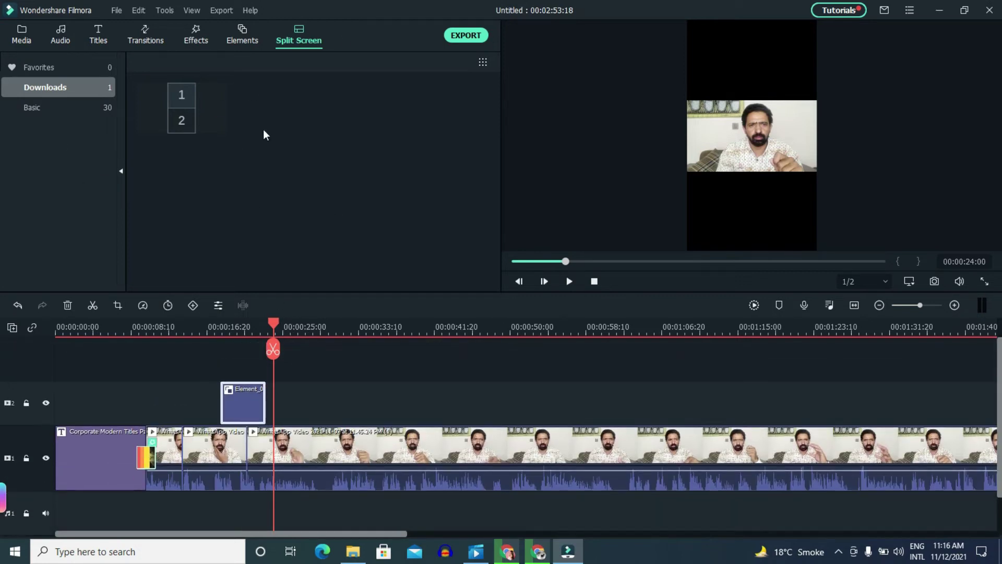
left_click(16, 36)
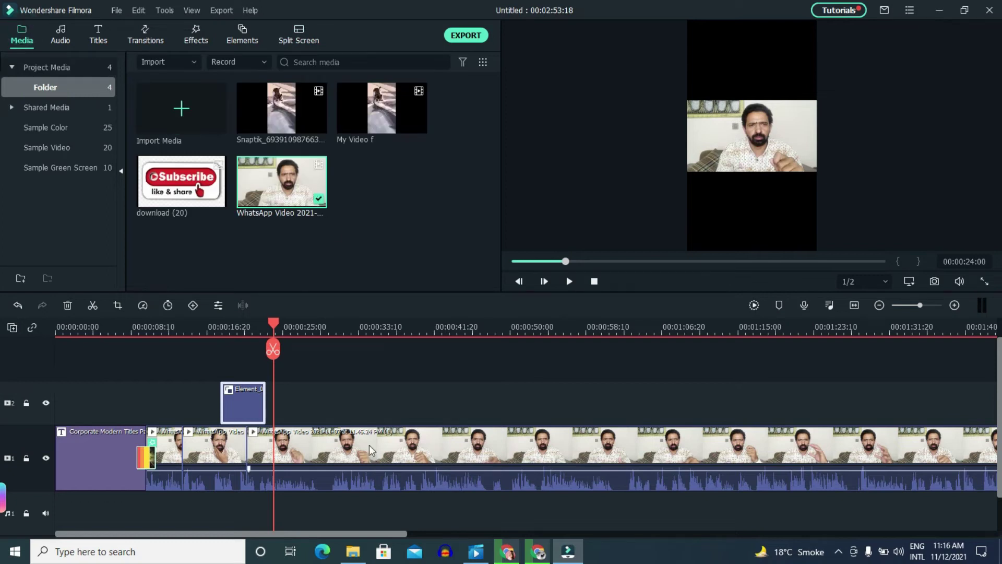
scroll(368, 445, "down", 1)
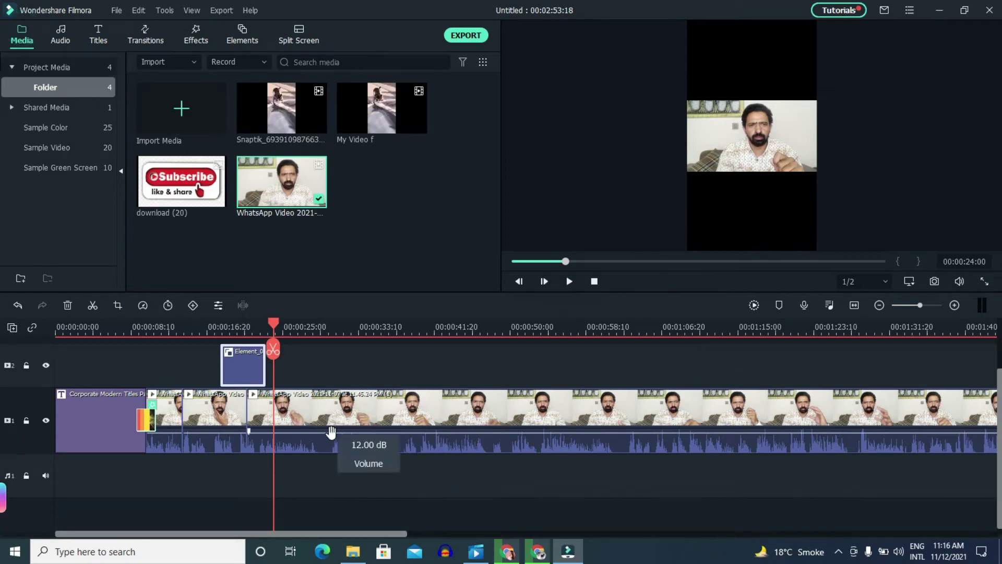
- Import WhatsApp Audio 2021-11-04 at 2.34.02 AM from the Downloads folder and place it at the start of audio track 1
scroll(348, 416, "up", 1)
scroll(348, 417, "down", 1)
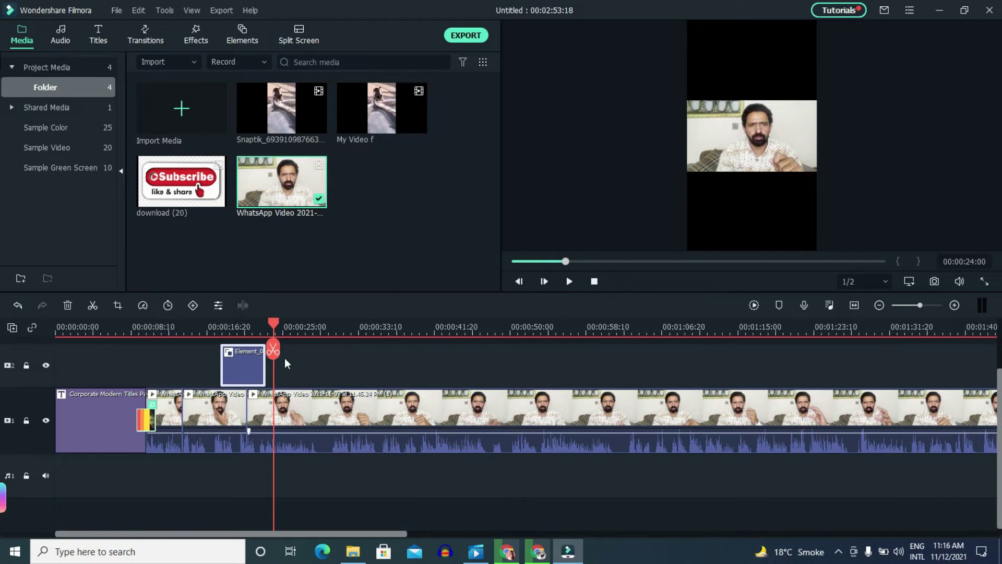
left_click(178, 109)
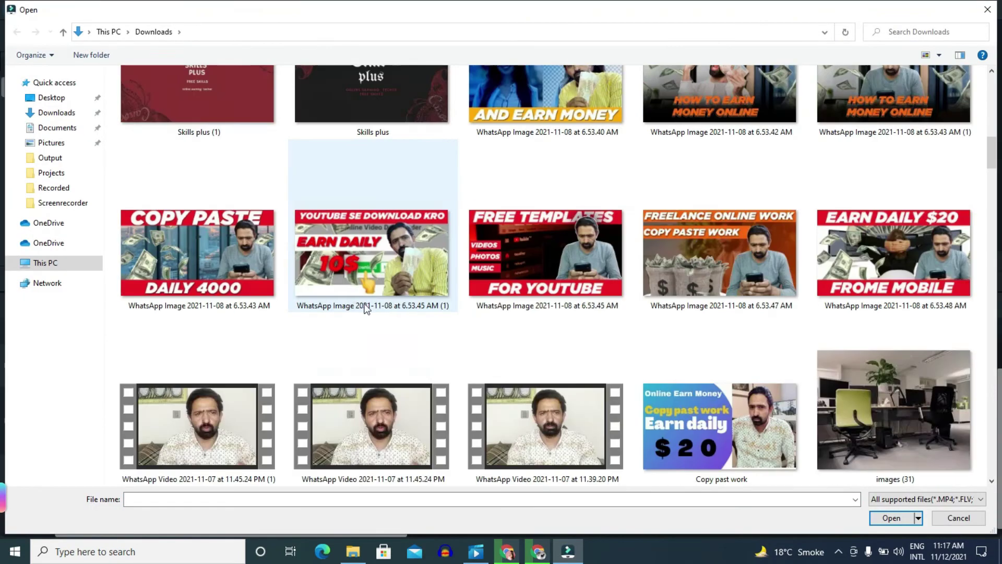
scroll(441, 327, "down", 6)
scroll(490, 349, "up", 3)
scroll(511, 403, "down", 1)
left_click(534, 378)
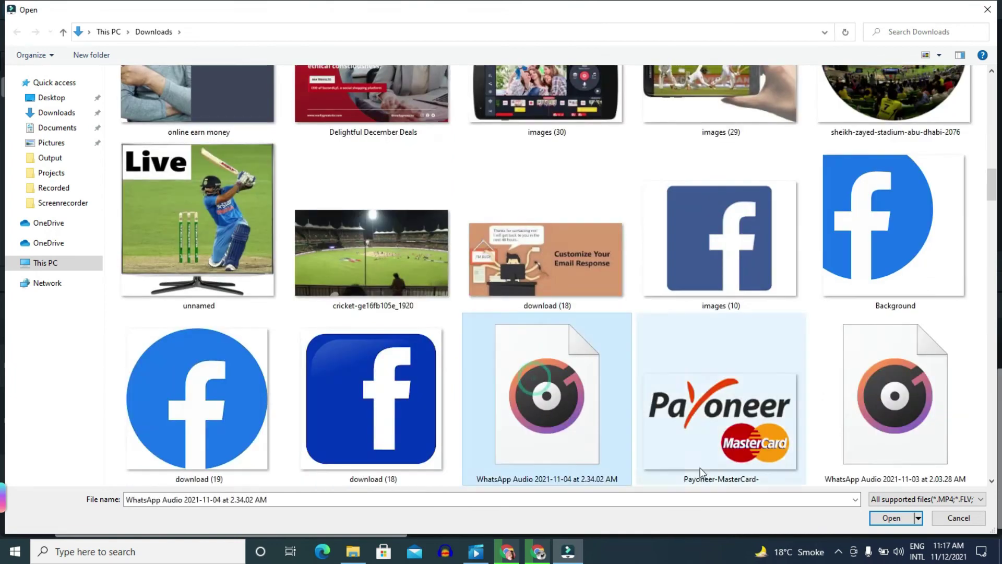
left_click(870, 517)
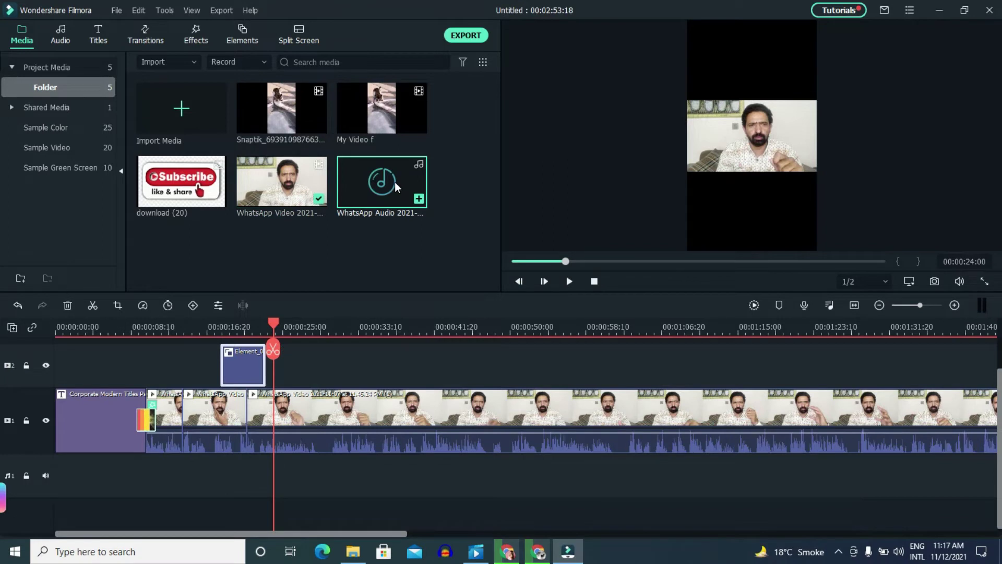
left_click_drag(395, 181, 49, 466)
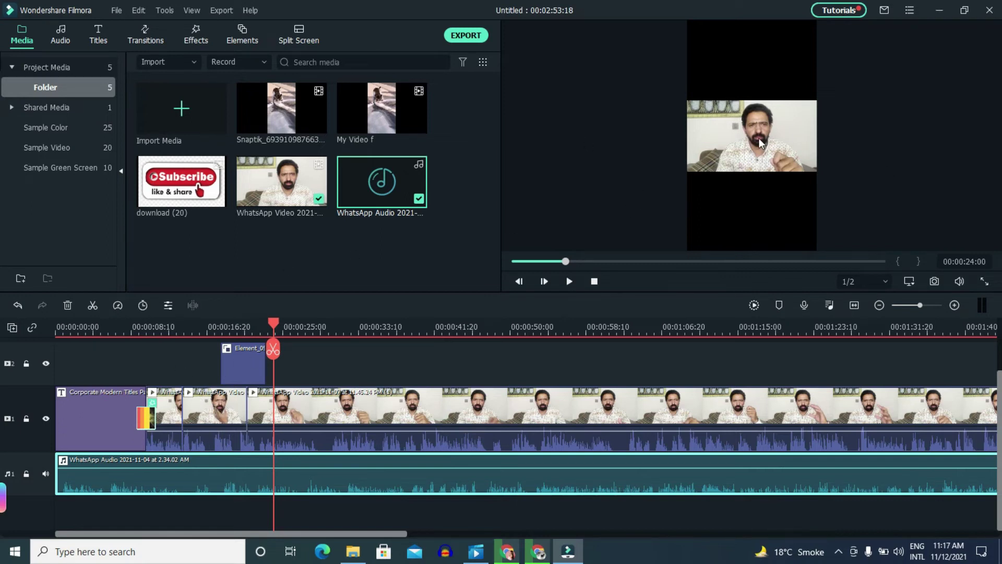
- Add the Snaptik cat video on video track 2 at 00:00:24:00 and play its first second
mouse_move(275, 97)
left_click_drag(275, 98, 274, 383)
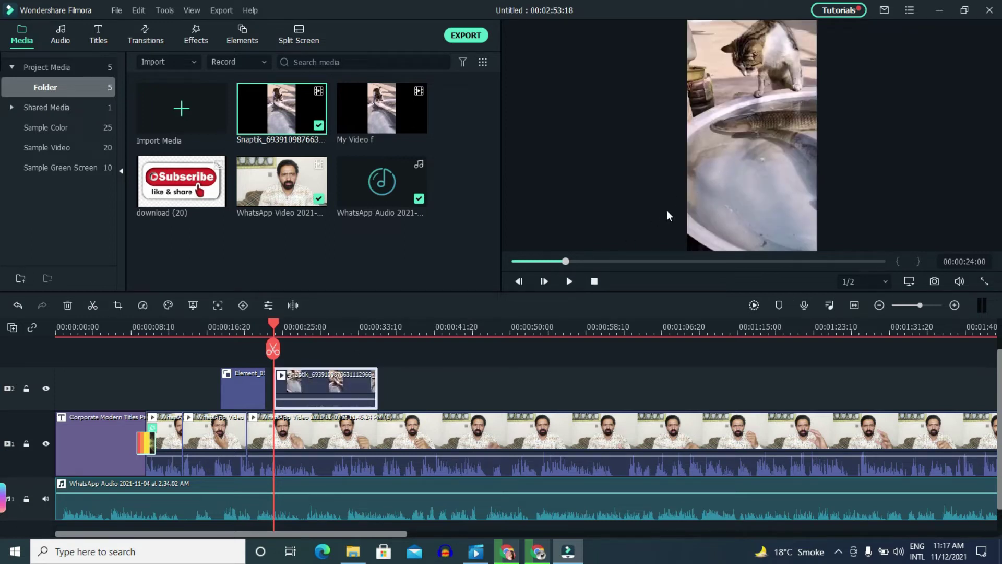
left_click(570, 281)
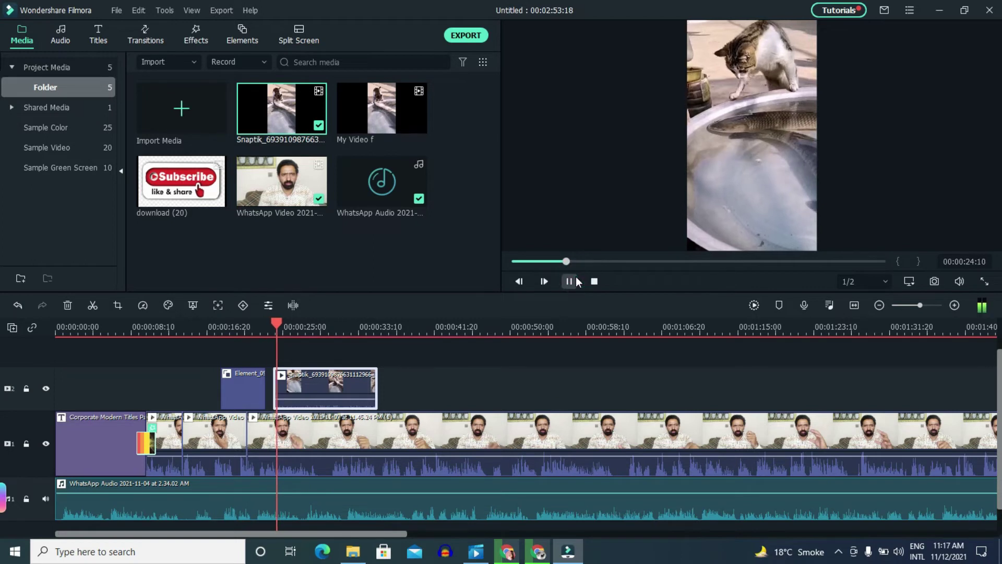
left_click(570, 281)
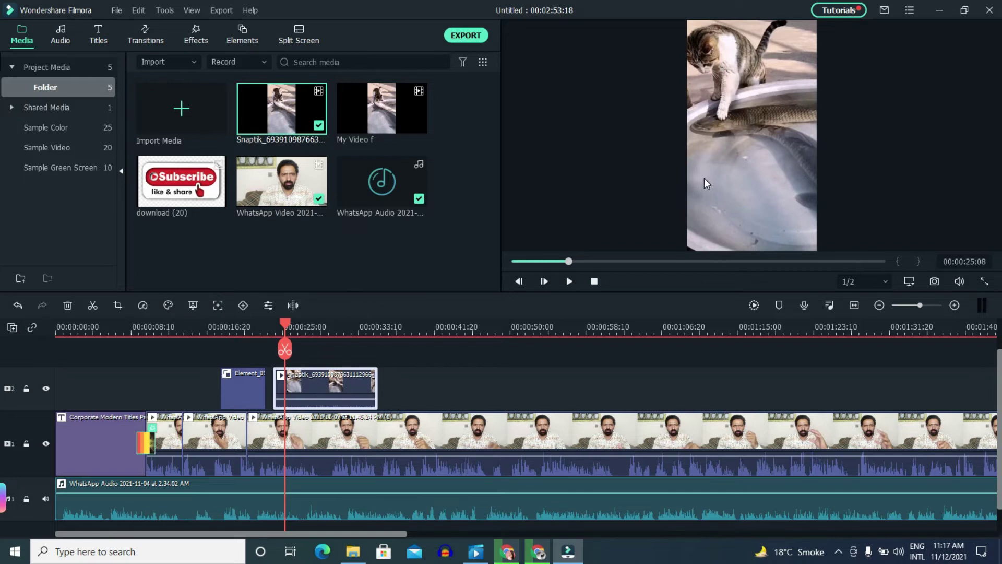
- Shrink the cat video in the preview and position it below the main video as a picture-in-picture overlay
left_click(718, 176)
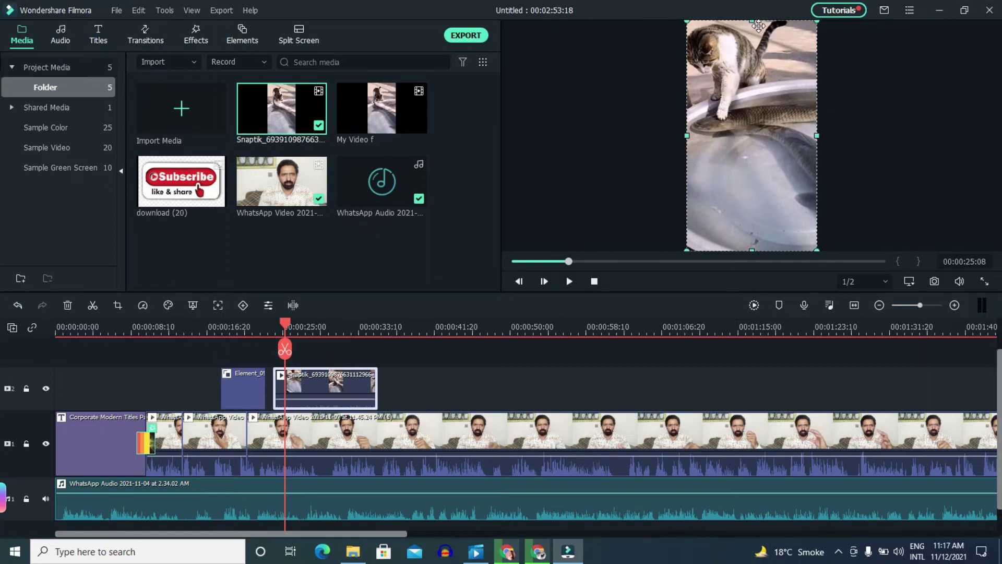
left_click_drag(759, 26, 850, 93)
left_click_drag(857, 128, 833, 88)
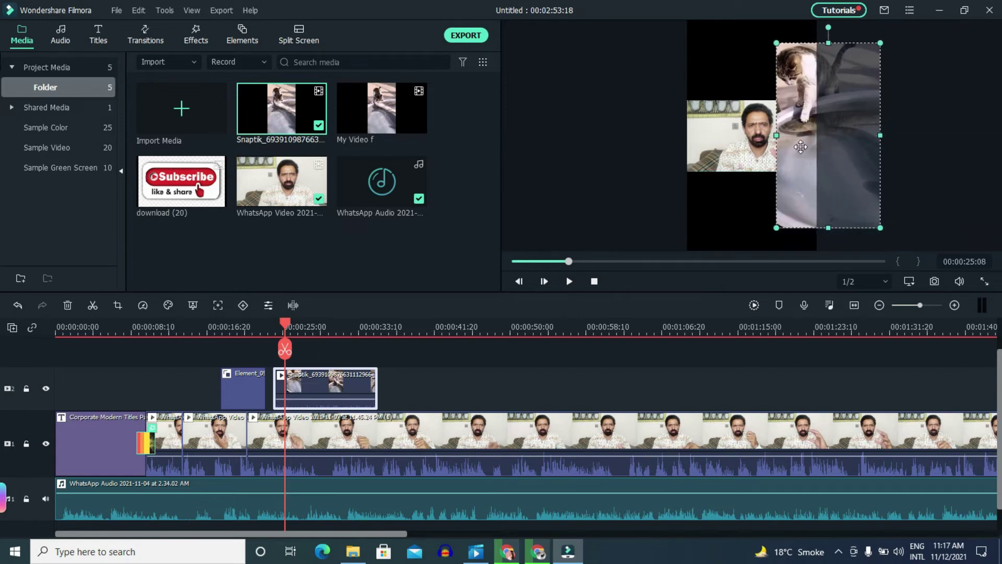
left_click_drag(828, 224, 718, 228)
- Play the section from 00:00:25:08 to review the overlaid cat video together with the main clip
left_click(567, 282)
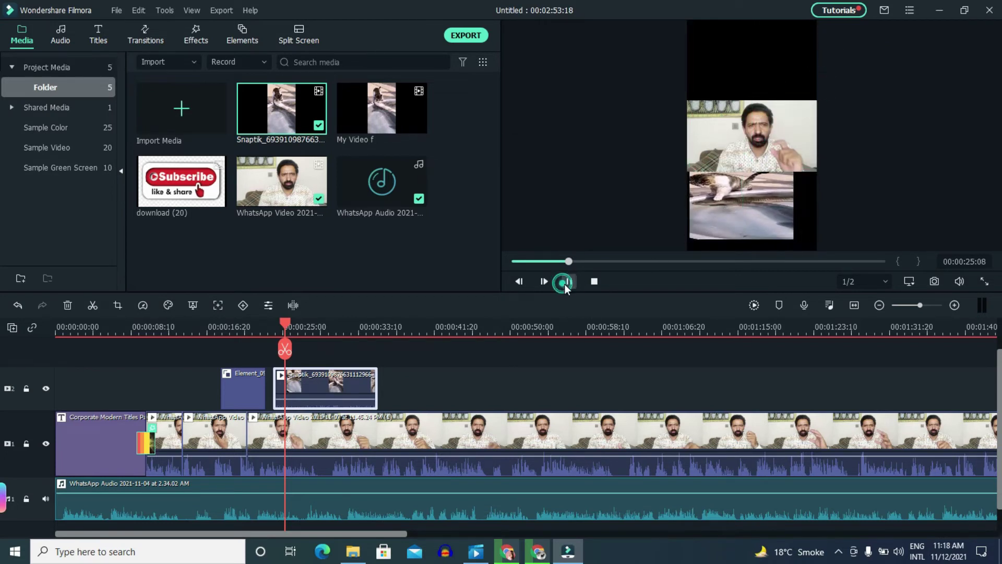
left_click(567, 281)
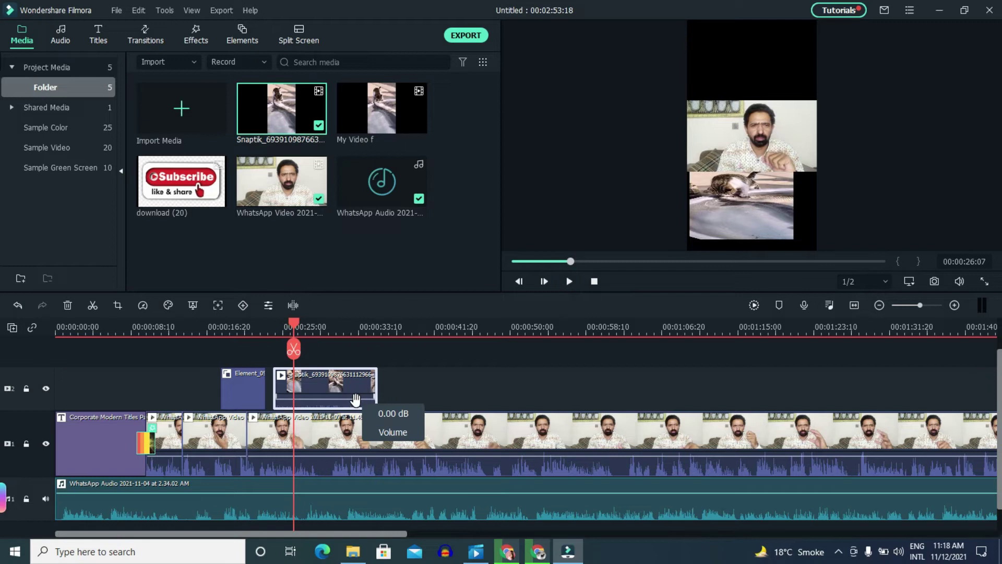
left_click(375, 433)
left_click(568, 282)
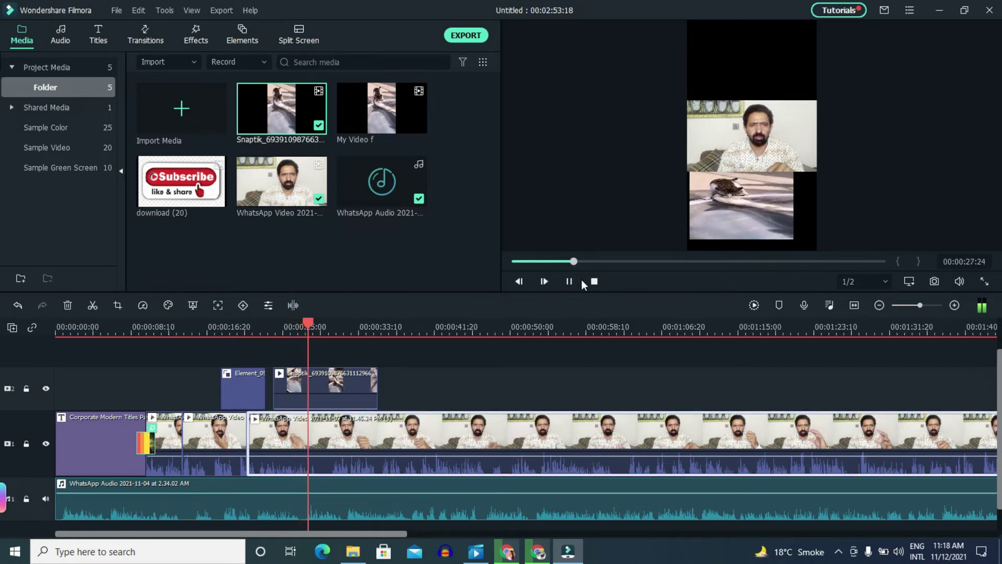
left_click(538, 282)
scroll(473, 343, "down", 2)
scroll(462, 331, "up", 3)
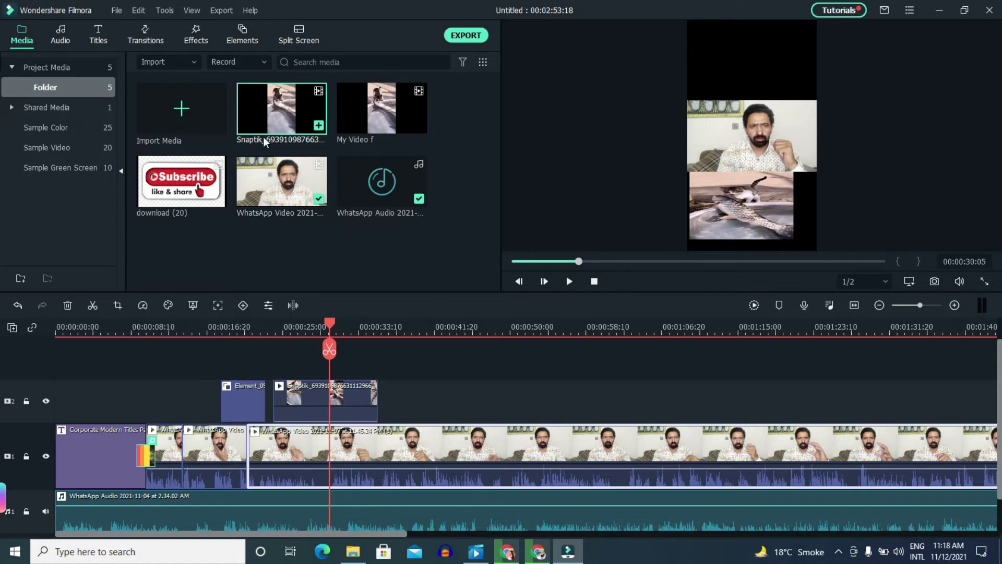
- Place My Video f on video track 3 above the cat clip and delete it again
left_click_drag(372, 122, 302, 365)
right_click(344, 392)
left_click(373, 84)
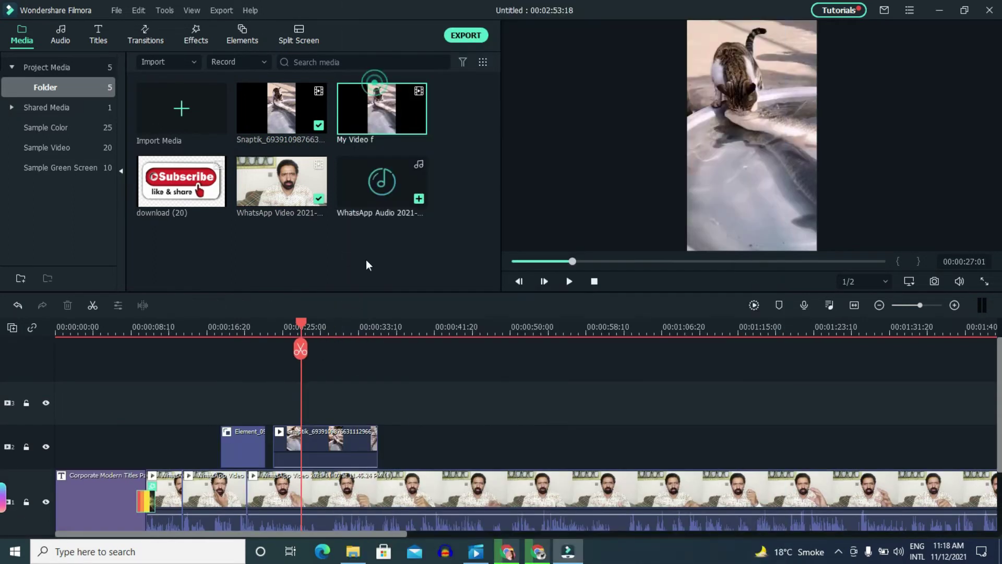
- Delete the Snaptik cat clip from video track 2
left_click(315, 447)
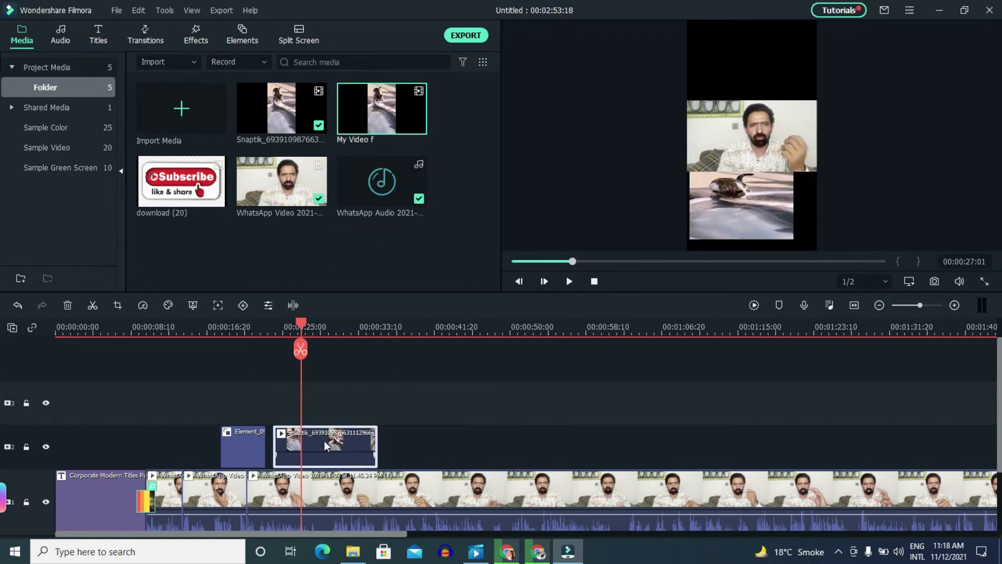
right_click(343, 444)
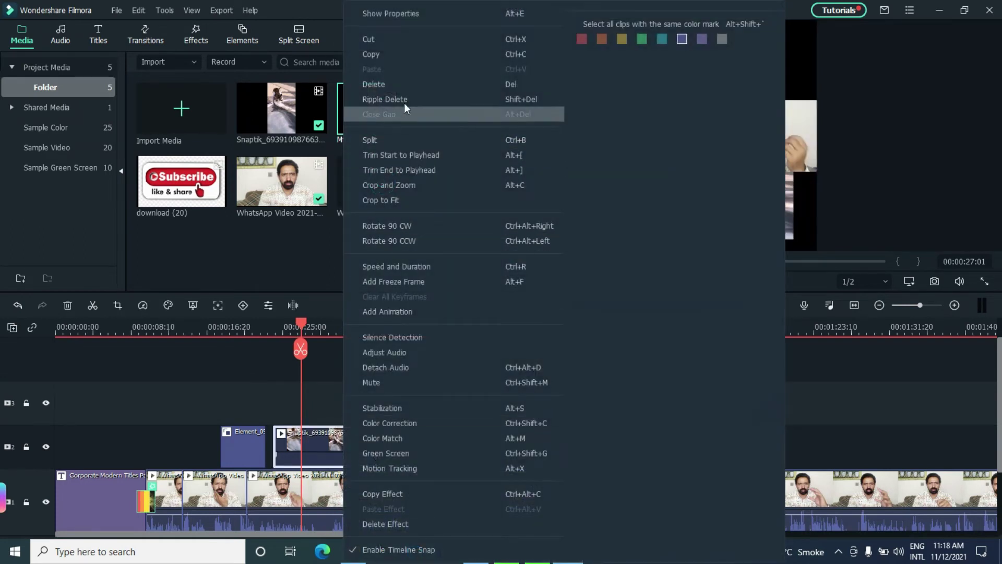
left_click(399, 82)
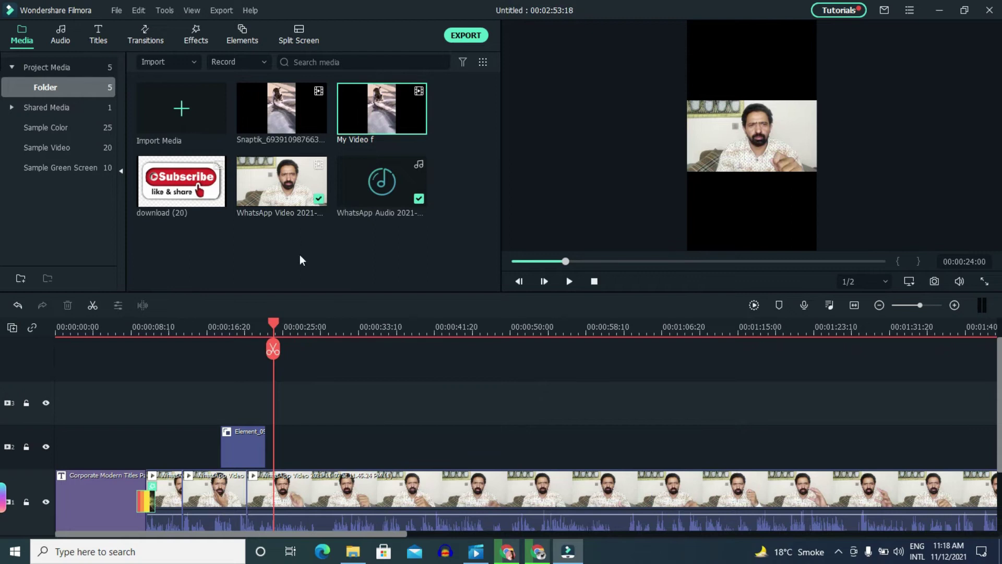
- Raise the volume of the WhatsApp audio clip on audio track 1 and look at its clip options
scroll(293, 397, "down", 1)
scroll(299, 402, "down", 2)
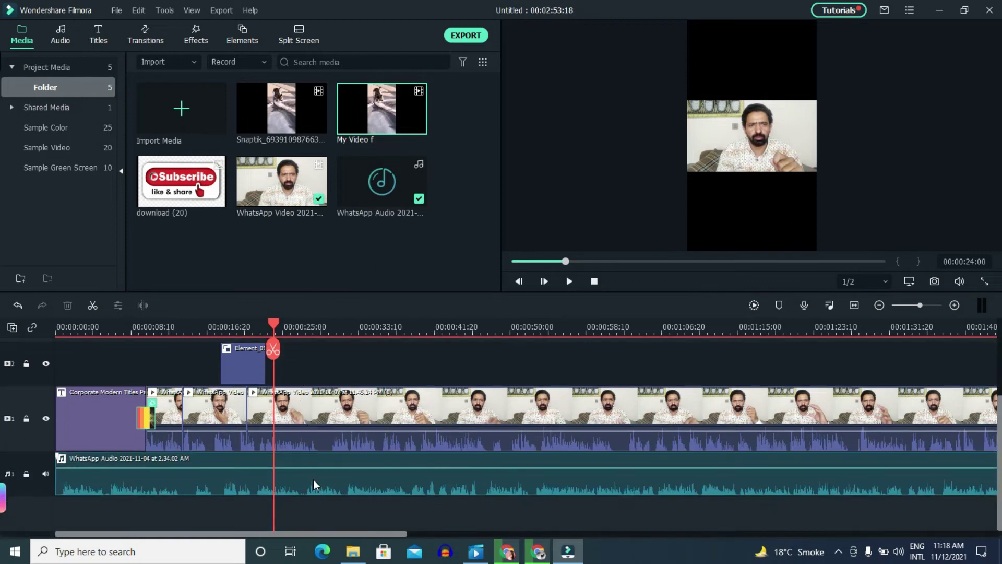
left_click_drag(349, 468, 357, 455)
right_click(350, 472)
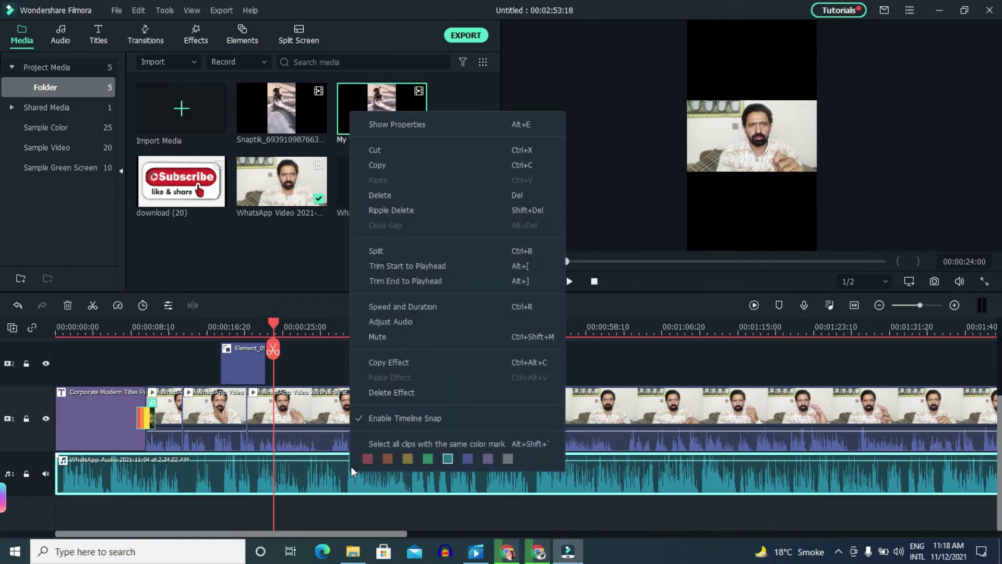
left_click(293, 474)
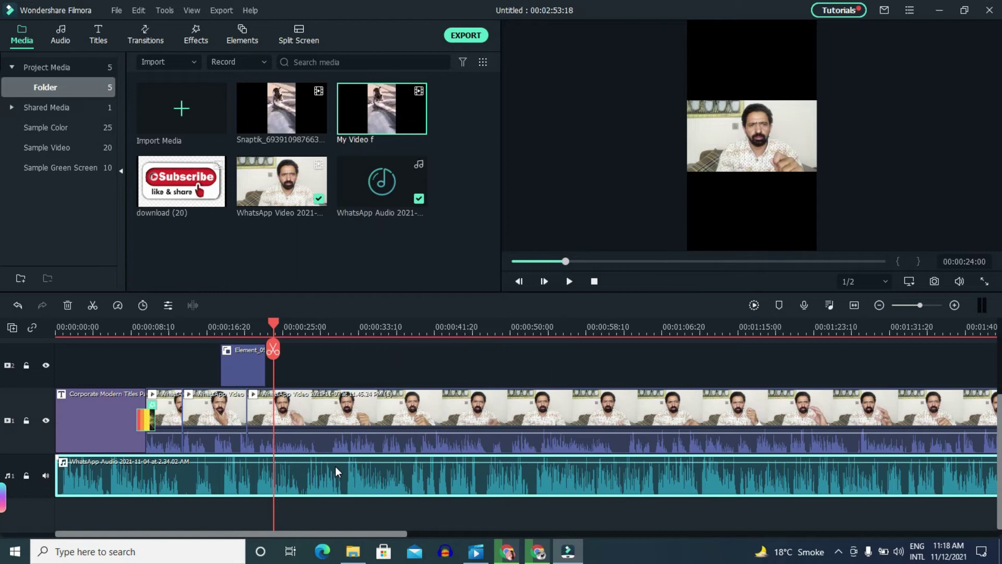
right_click(335, 466)
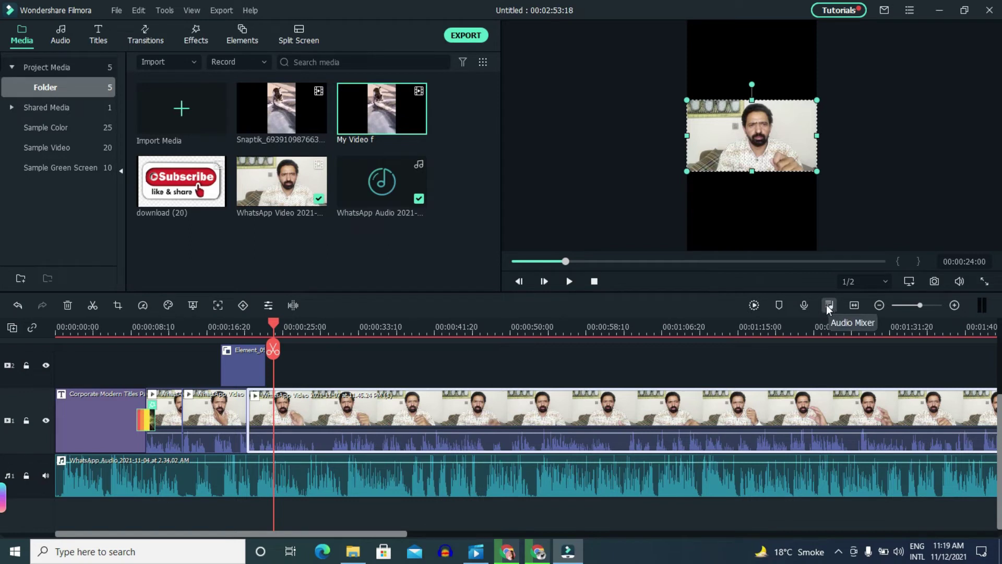
- Raise the Master level to about 12 dB in the Audio Mixer and apply it
left_click(828, 305)
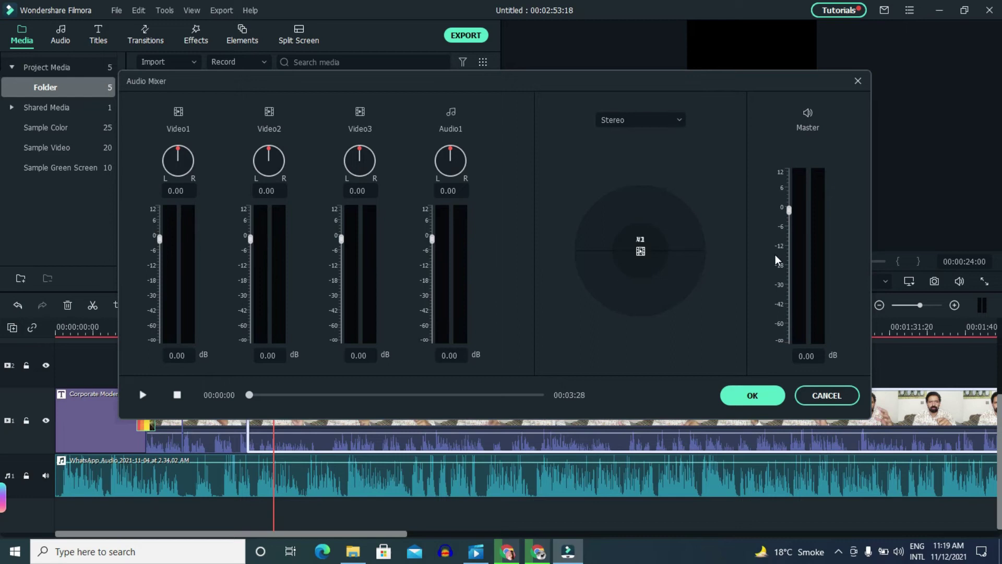
left_click_drag(791, 209, 789, 170)
left_click(753, 395)
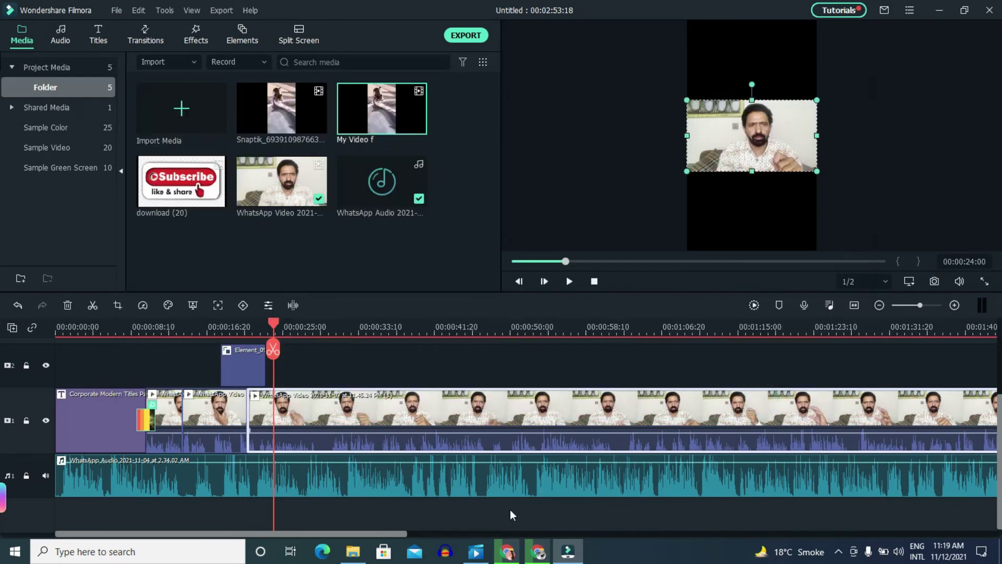
- Place the Subscribe image, download (20), on video track 2 at about 00:00:52
scroll(381, 498, "up", 2)
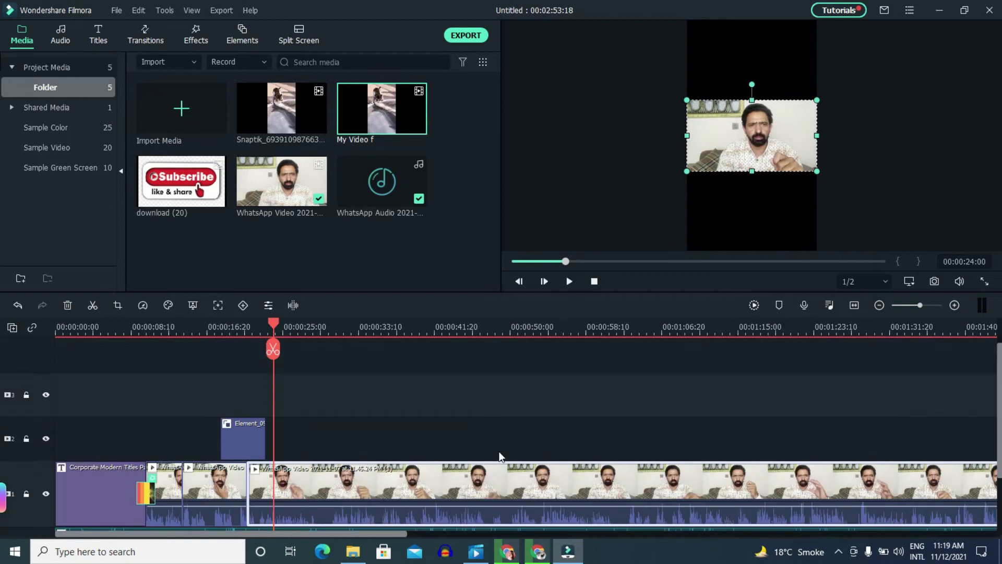
scroll(500, 456, "down", 1)
left_click_drag(209, 193, 535, 423)
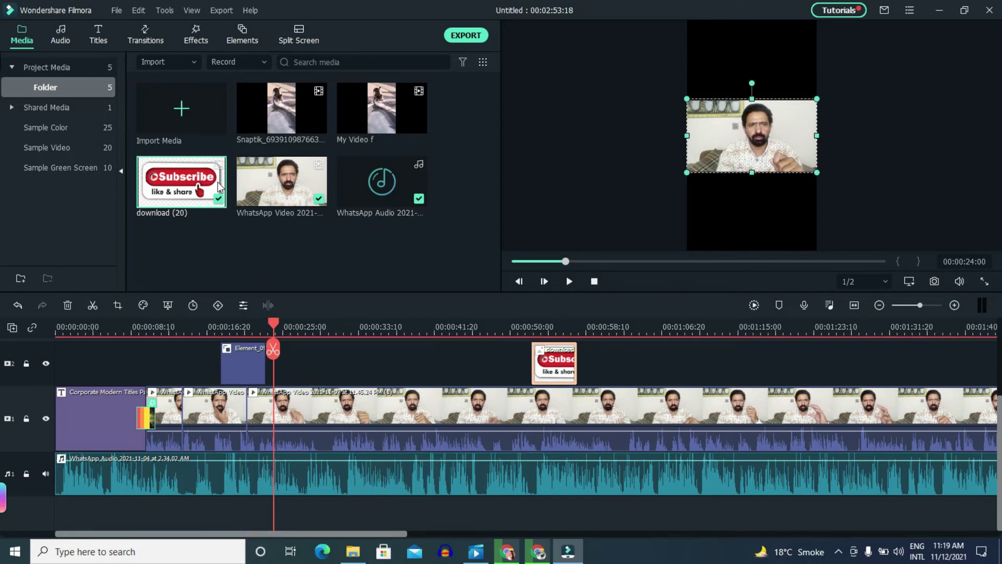
left_click_drag(397, 180, 156, 515)
scroll(315, 443, "up", 3)
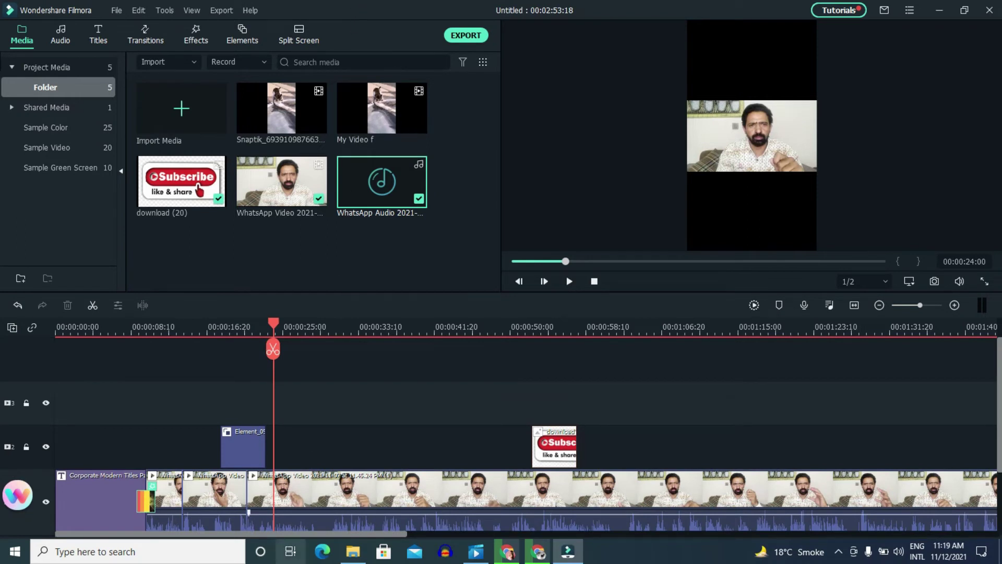
scroll(292, 485, "down", 3)
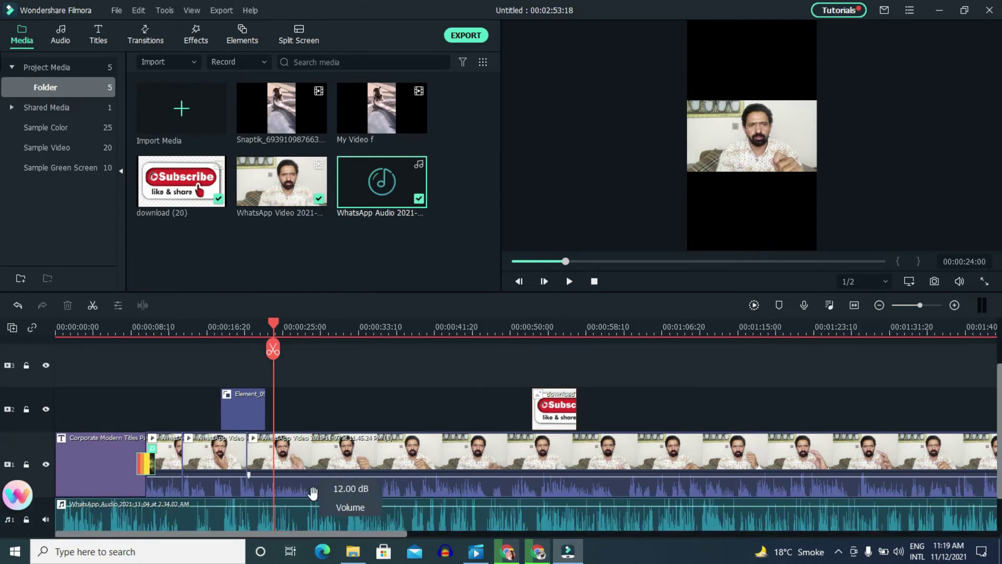
scroll(301, 464, "up", 3)
scroll(305, 402, "down", 3)
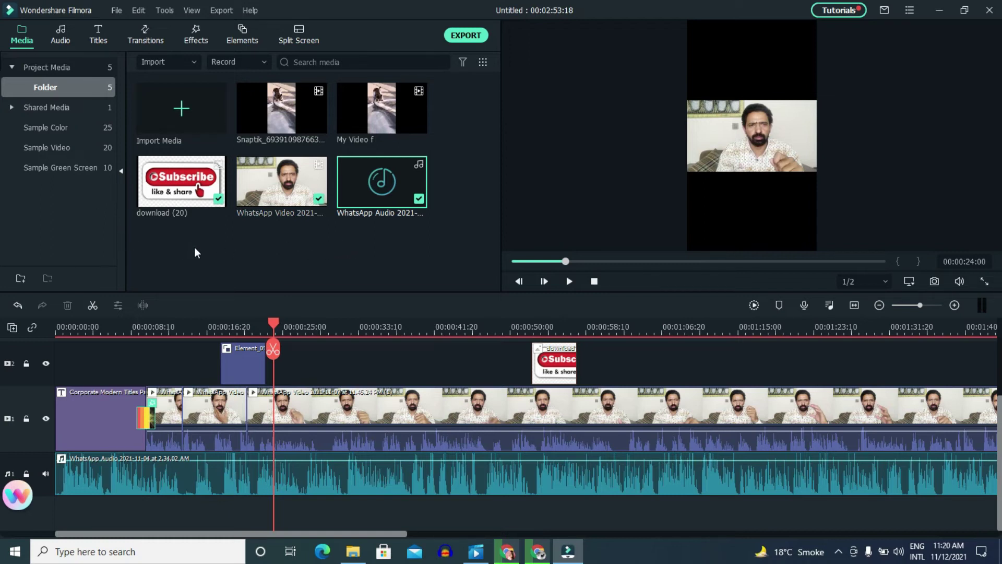
- Crop both sides of the long WhatsApp video clip on track 1 to about 398 x 352 using the Custom ratio
left_click(326, 412)
scroll(327, 412, "up", 1)
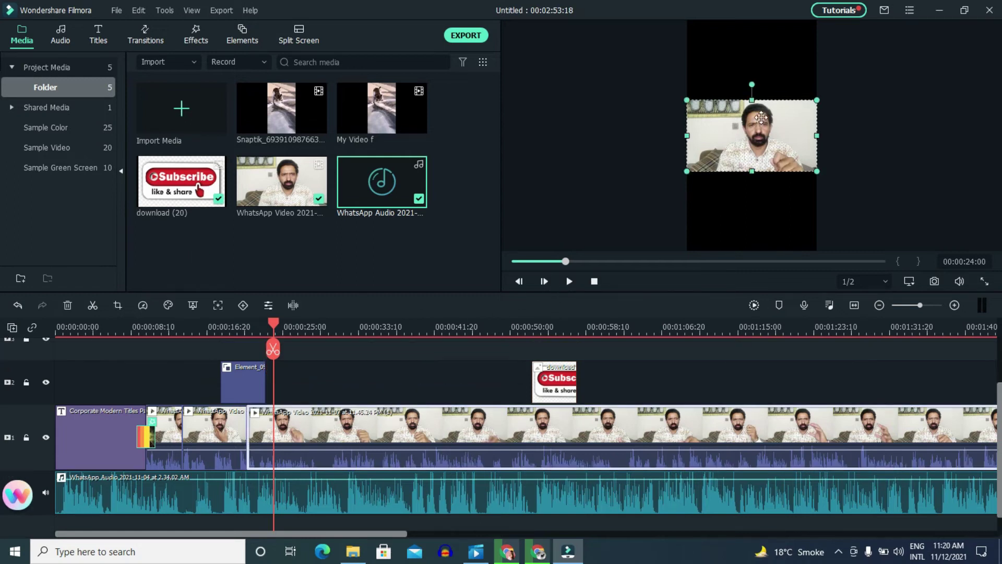
right_click(364, 416)
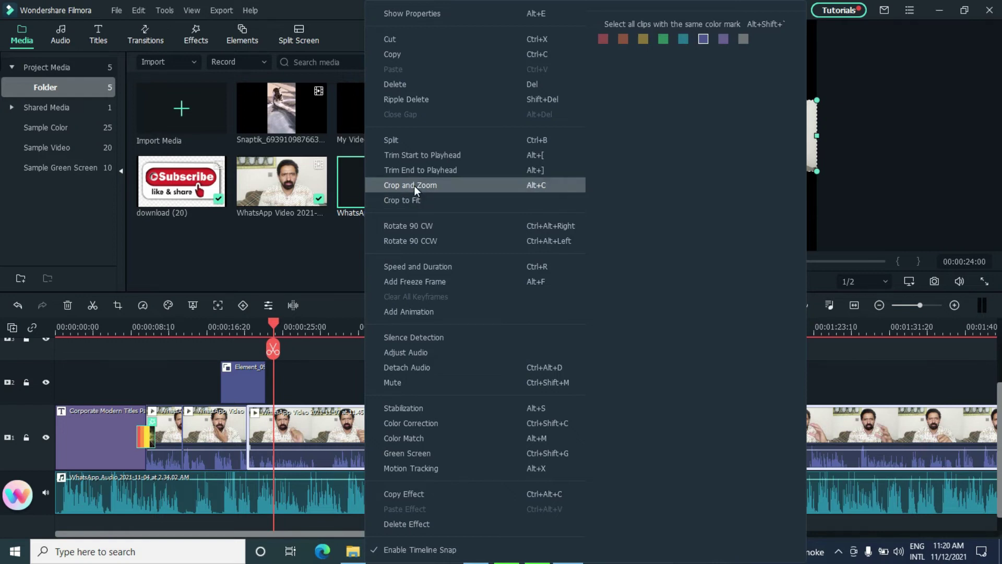
left_click(414, 186)
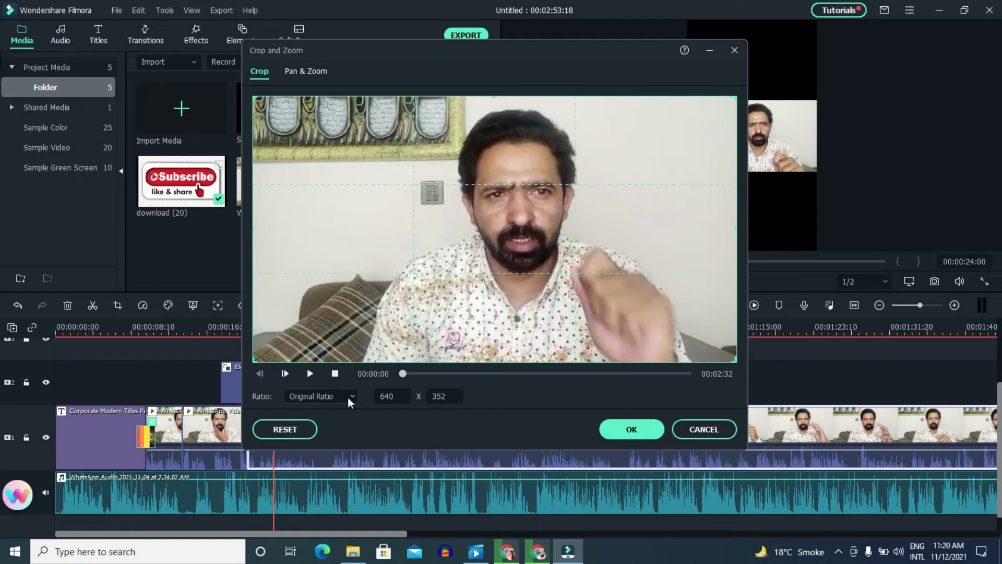
left_click(348, 396)
left_click(341, 514)
left_click_drag(254, 230, 357, 234)
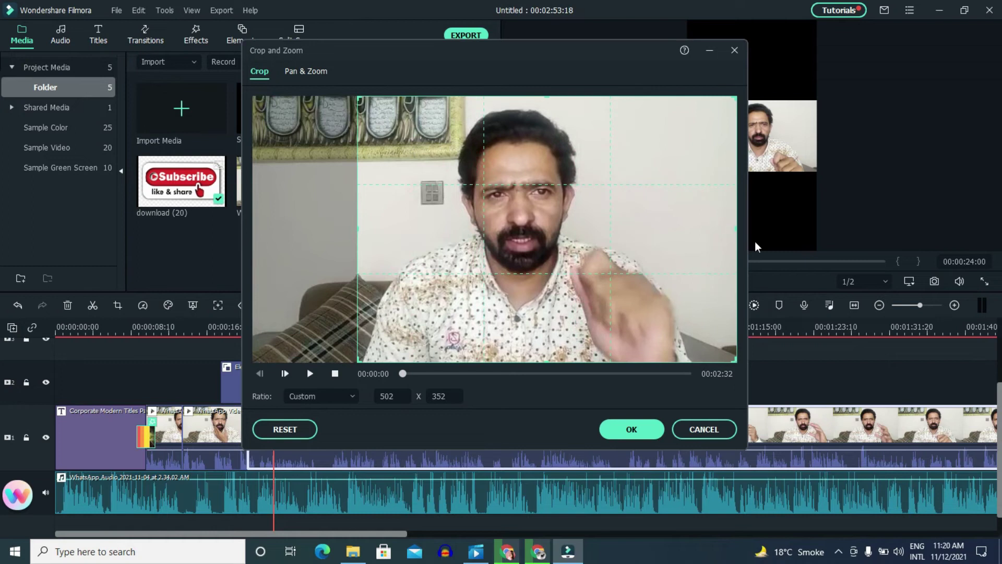
left_click_drag(736, 230, 658, 231)
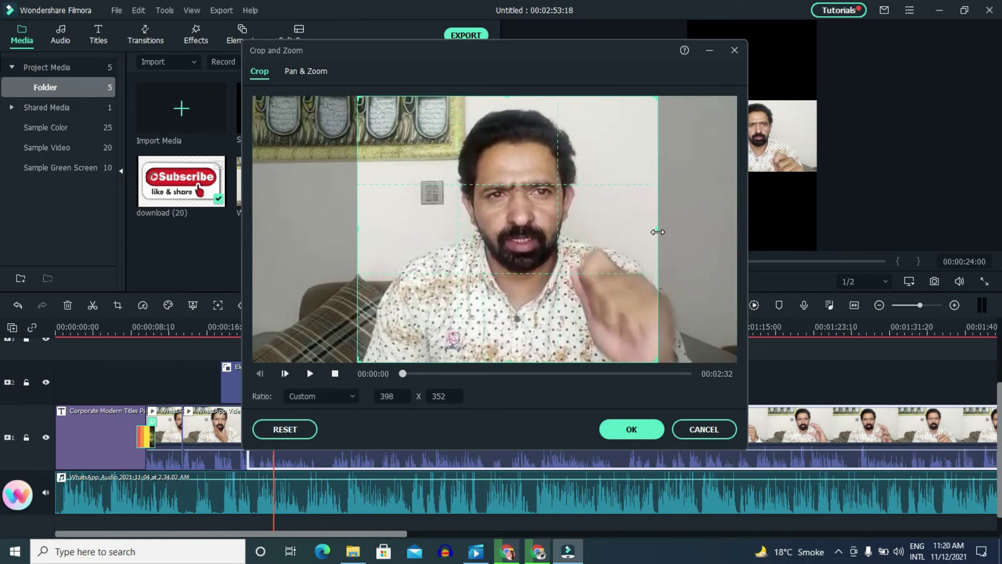
left_click(631, 429)
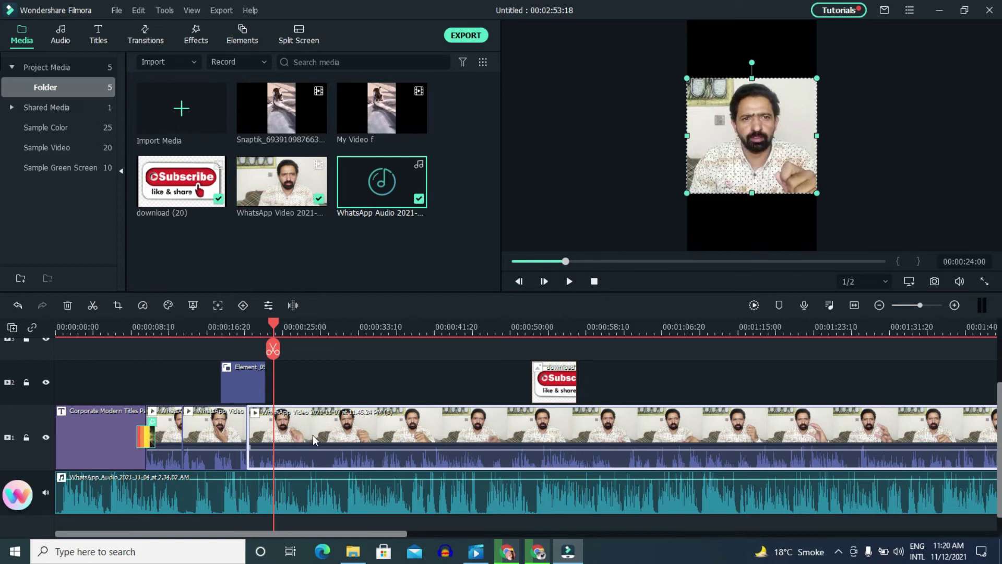
- Split the long WhatsApp video clip on track 1 at 00:00:24:00
right_click(331, 430)
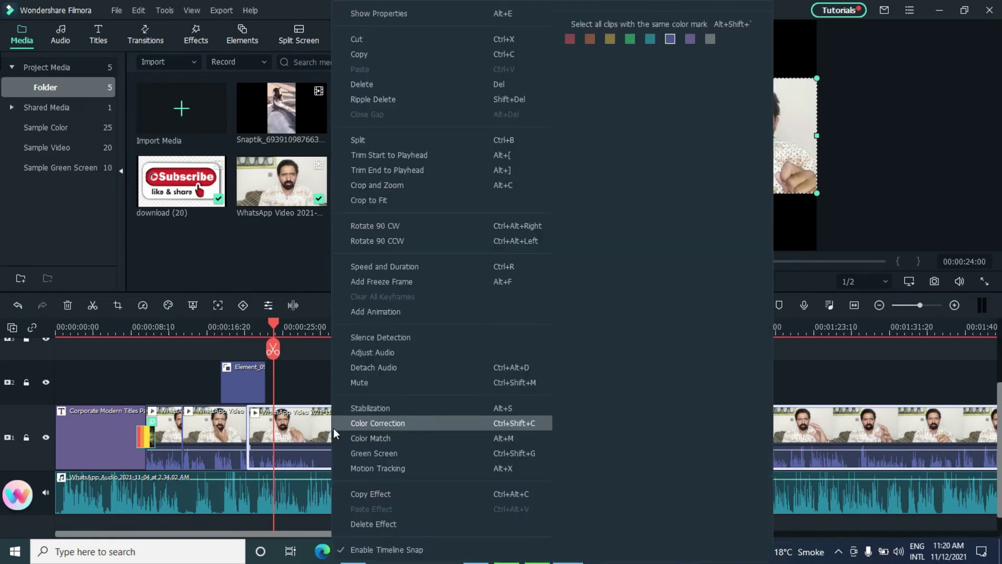
left_click(328, 425)
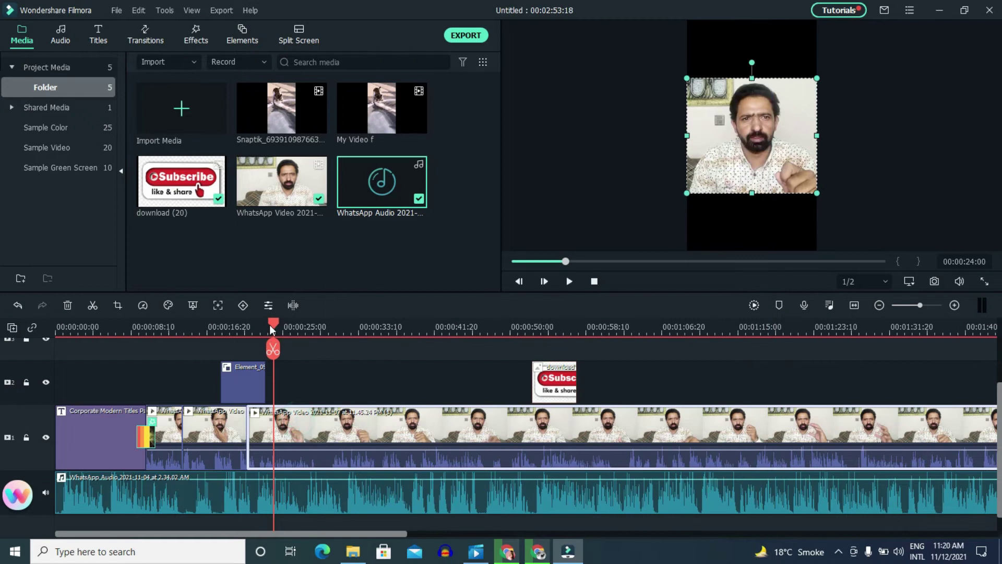
left_click(273, 349)
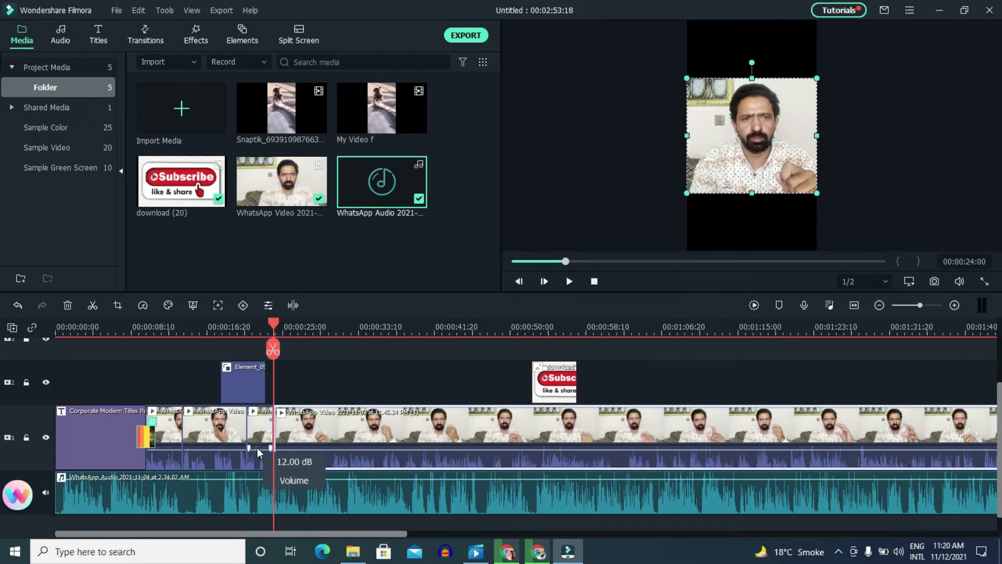
- Apply the zoom-in Pan & Zoom preset to the short split clip before 00:00:24:00 and preview it
left_click(263, 433)
right_click(264, 423)
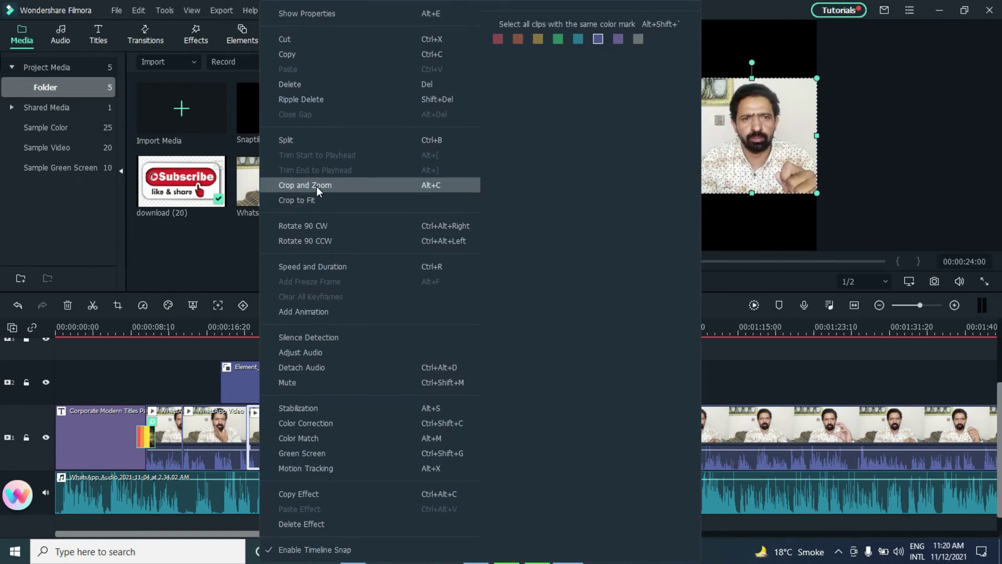
left_click(316, 186)
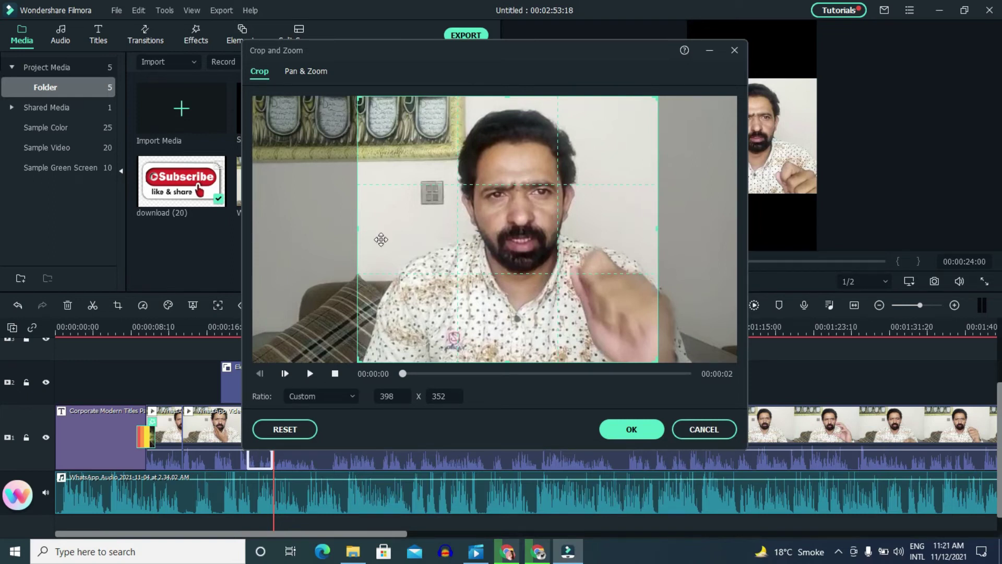
left_click(305, 73)
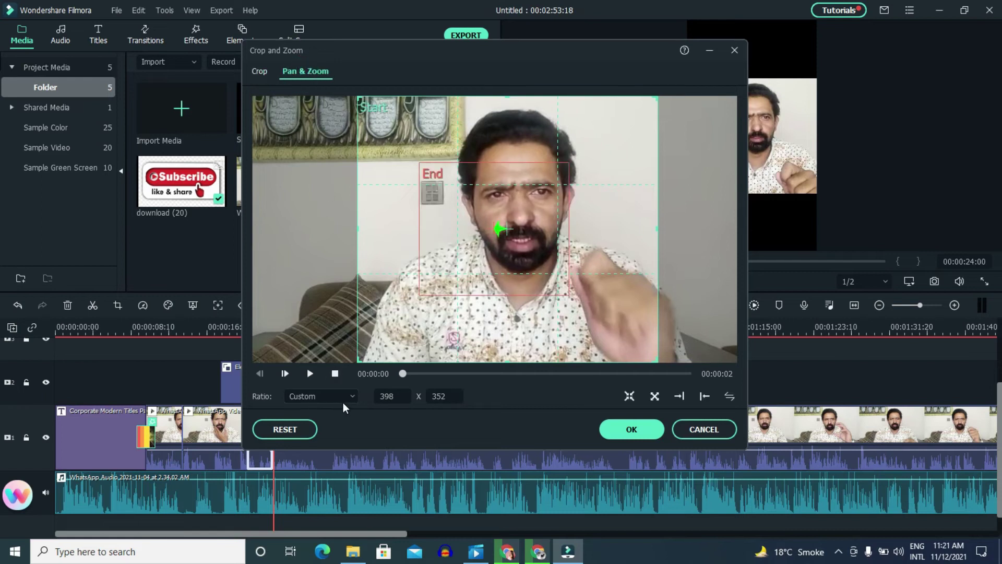
left_click(628, 396)
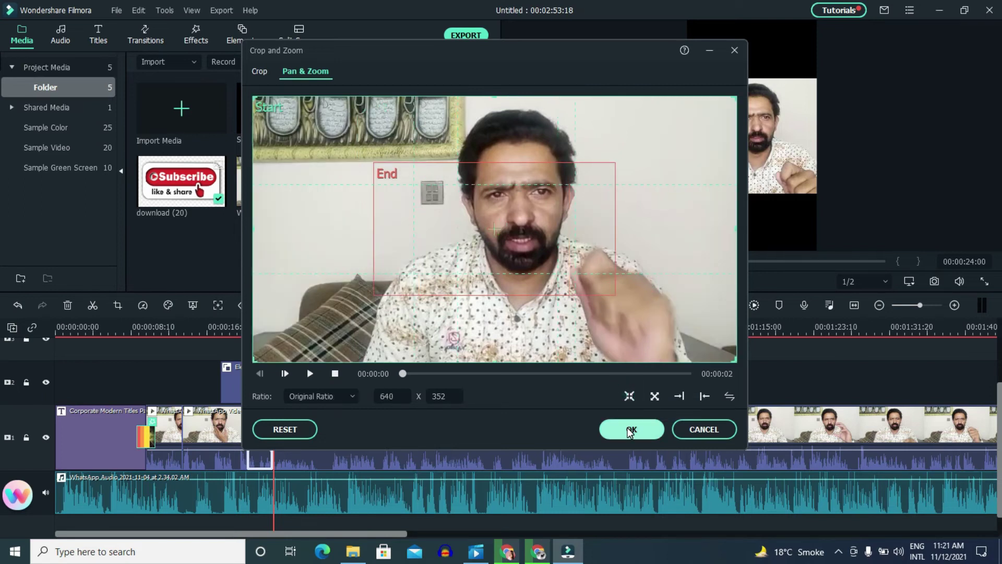
left_click(631, 429)
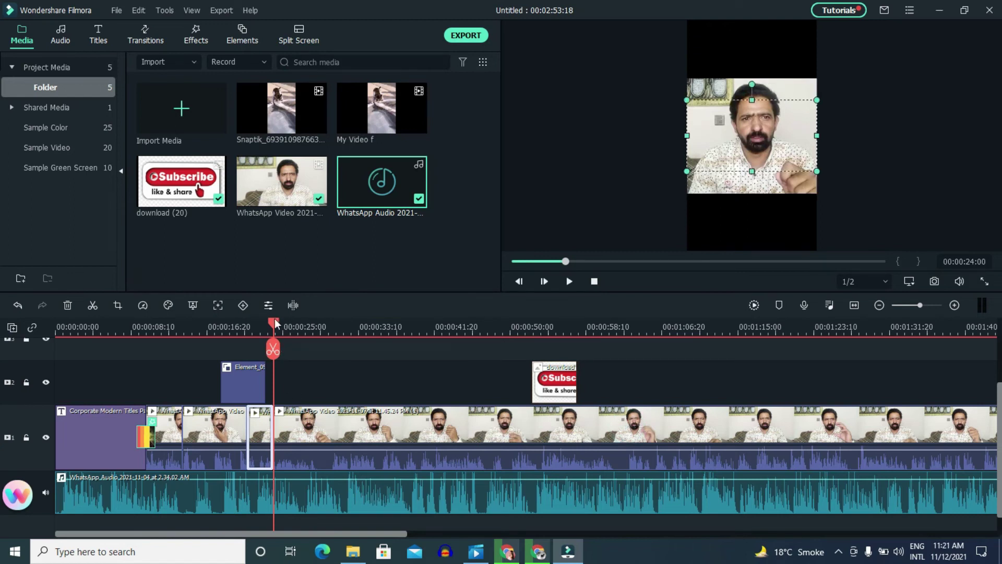
left_click_drag(274, 325, 225, 326)
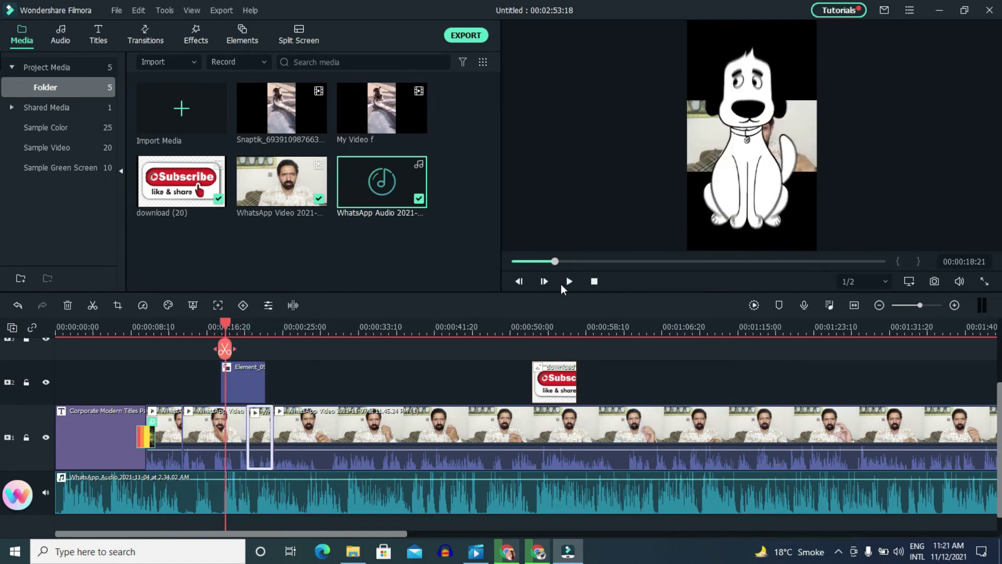
left_click(568, 277)
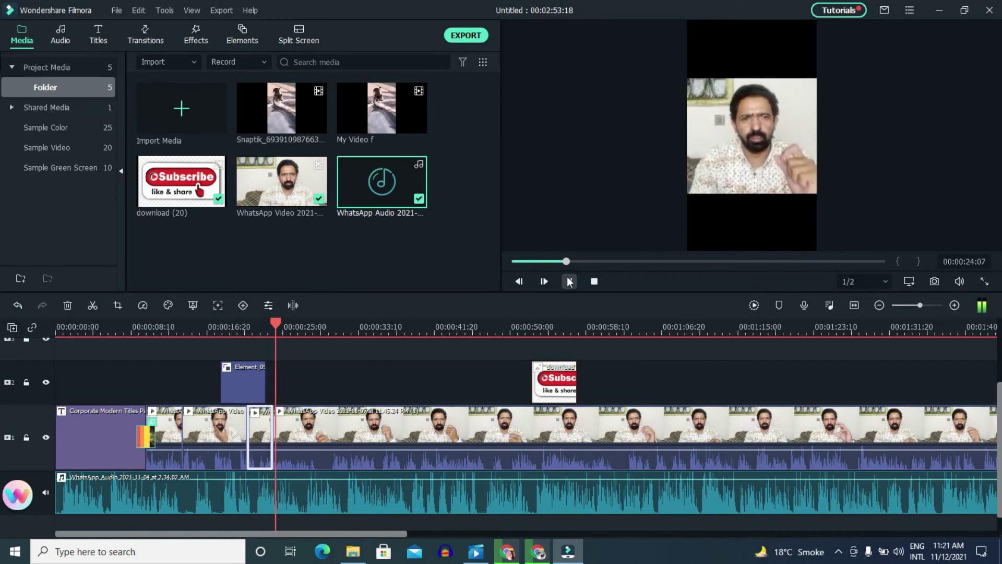
- Move the short split clip to video track 2 at about 00:00:30 and play back that section
left_click_drag(264, 425, 334, 388)
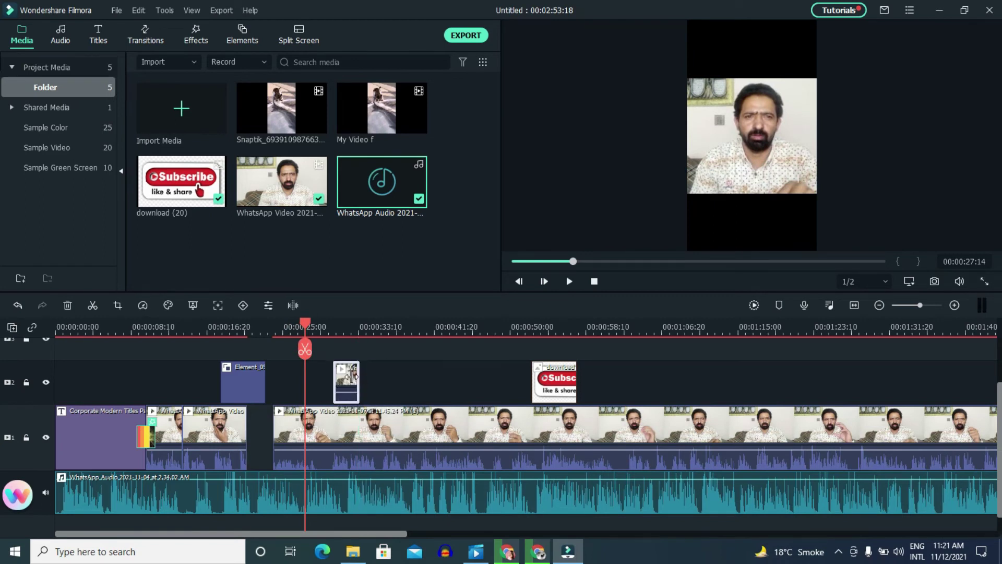
left_click_drag(299, 322, 327, 331)
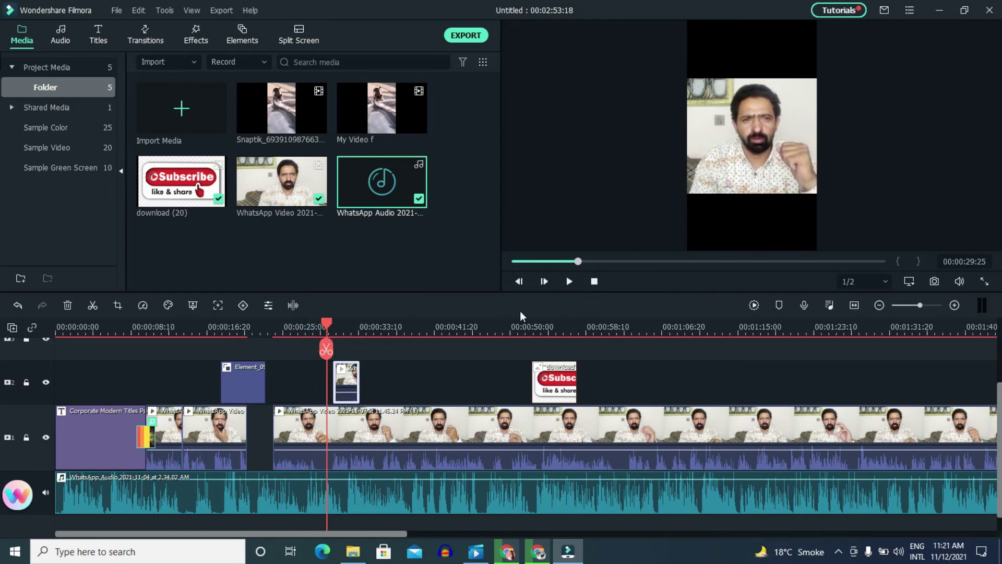
left_click(566, 279)
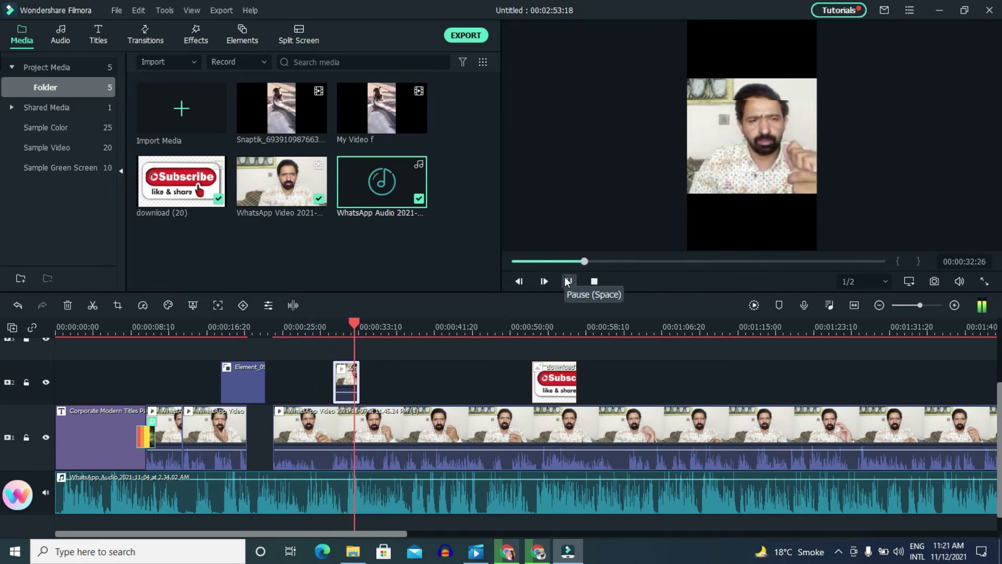
left_click(545, 281)
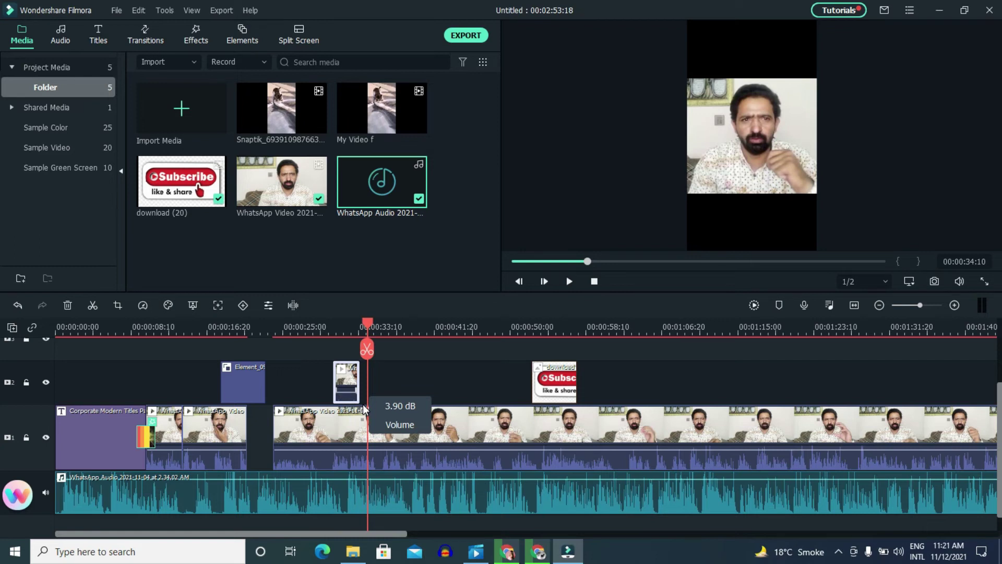
- Apply the zoom-out Pan & Zoom preset to the short clip on video track 2 and preview it
left_click(346, 383)
right_click(346, 383)
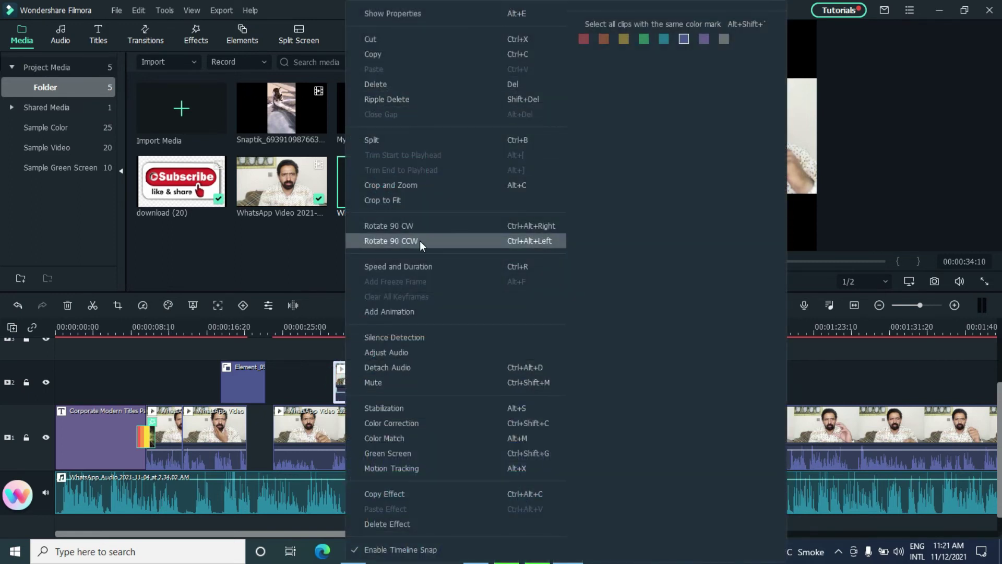
left_click(410, 177)
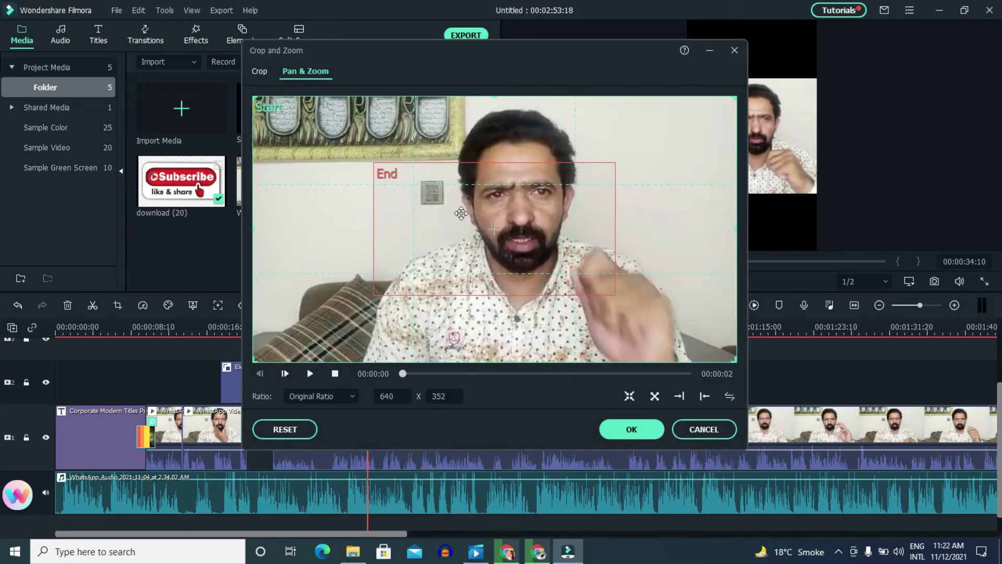
left_click(653, 395)
left_click(641, 425)
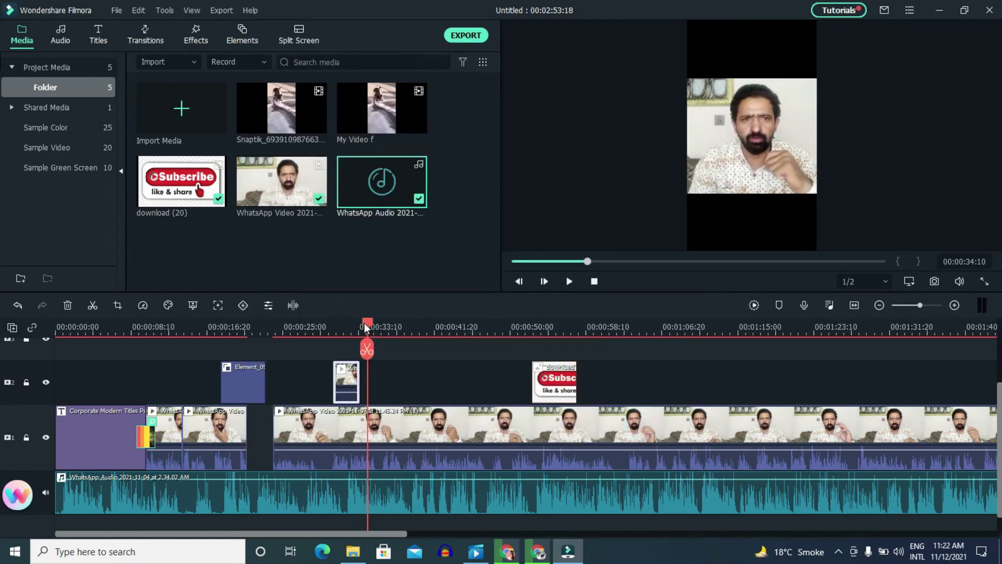
left_click_drag(367, 347, 334, 349)
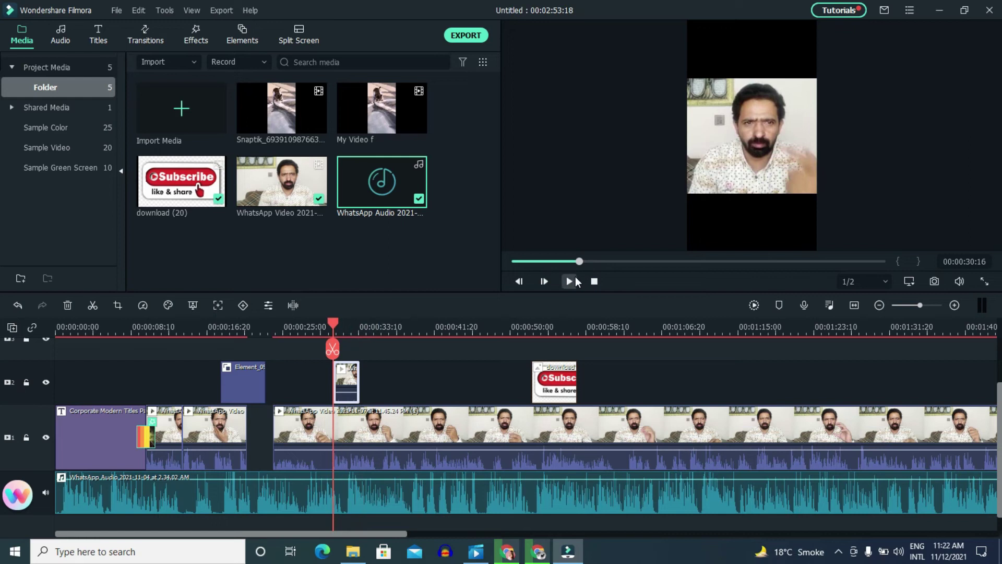
left_click(570, 280)
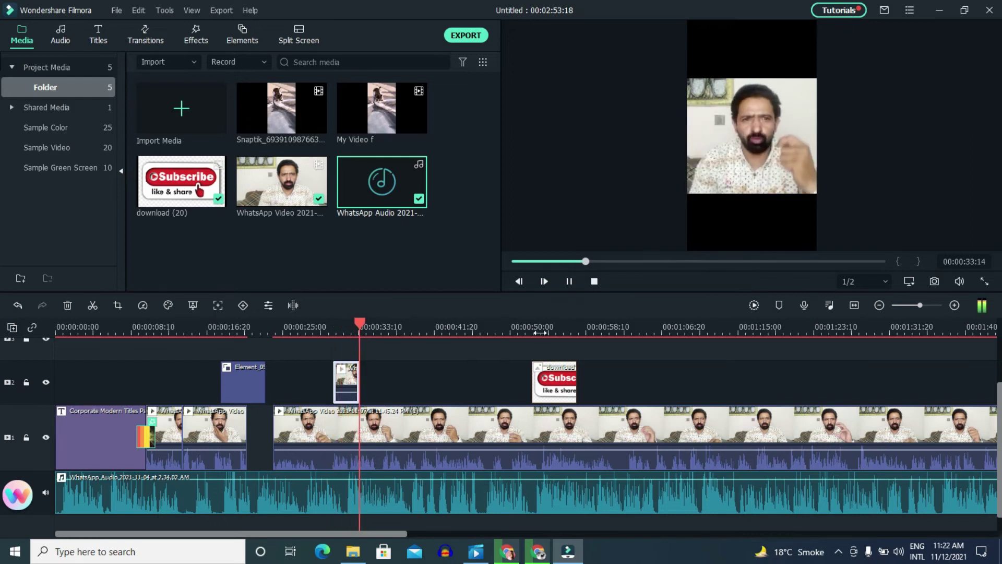
left_click(548, 282)
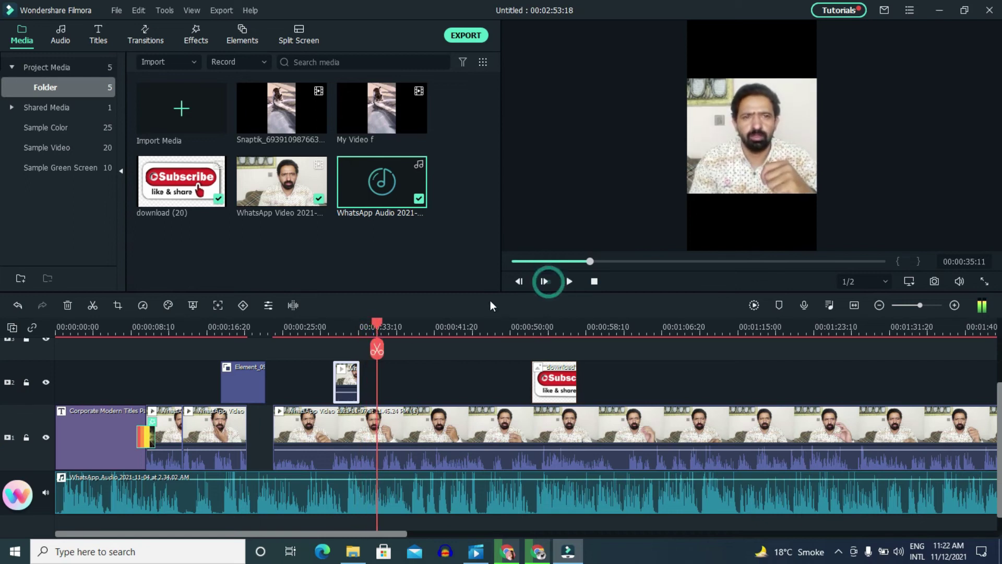
- Apply the left-to-right Pan & Zoom preset to the short clip on video track 2 and play it back
right_click(351, 379)
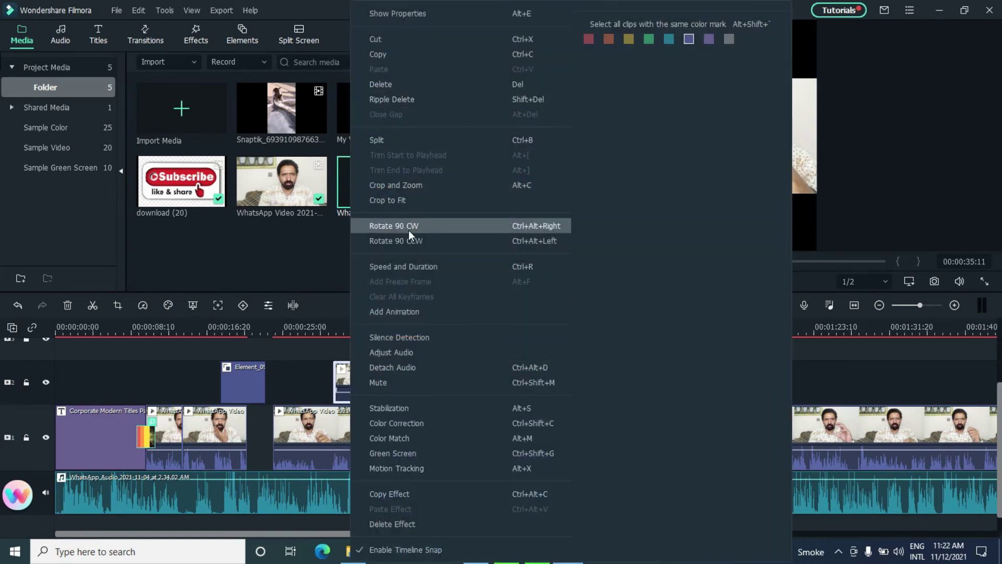
left_click(400, 183)
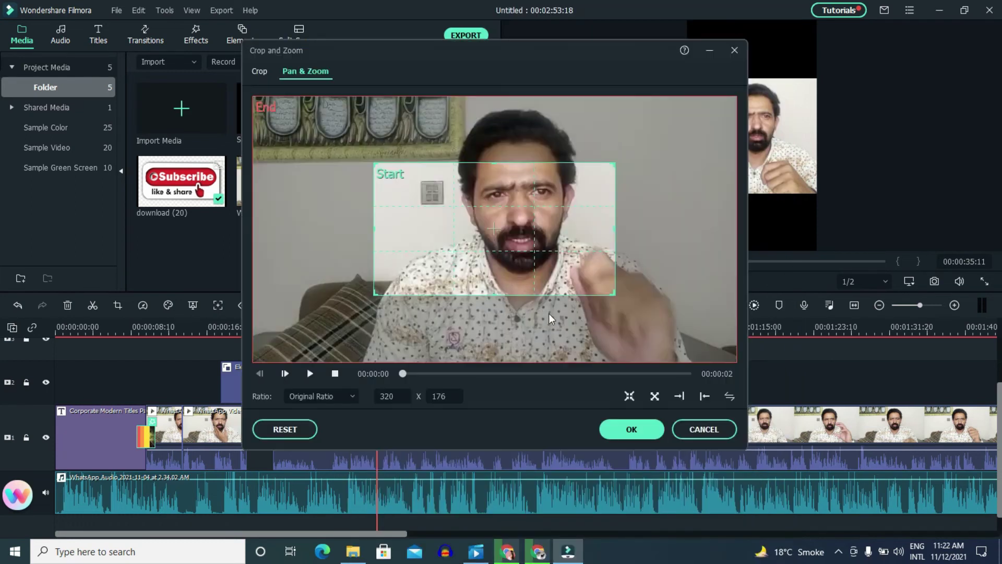
left_click(678, 396)
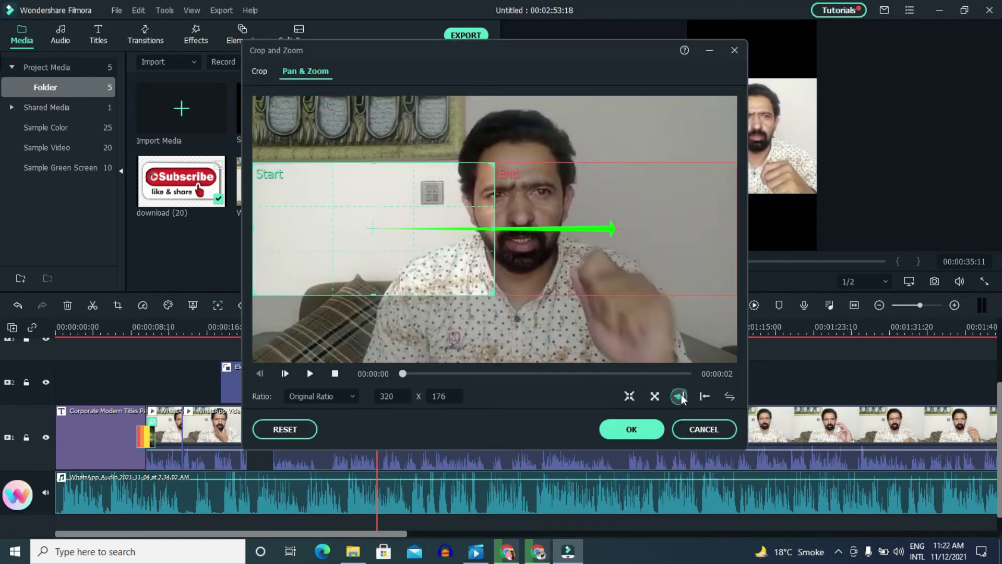
left_click(642, 426)
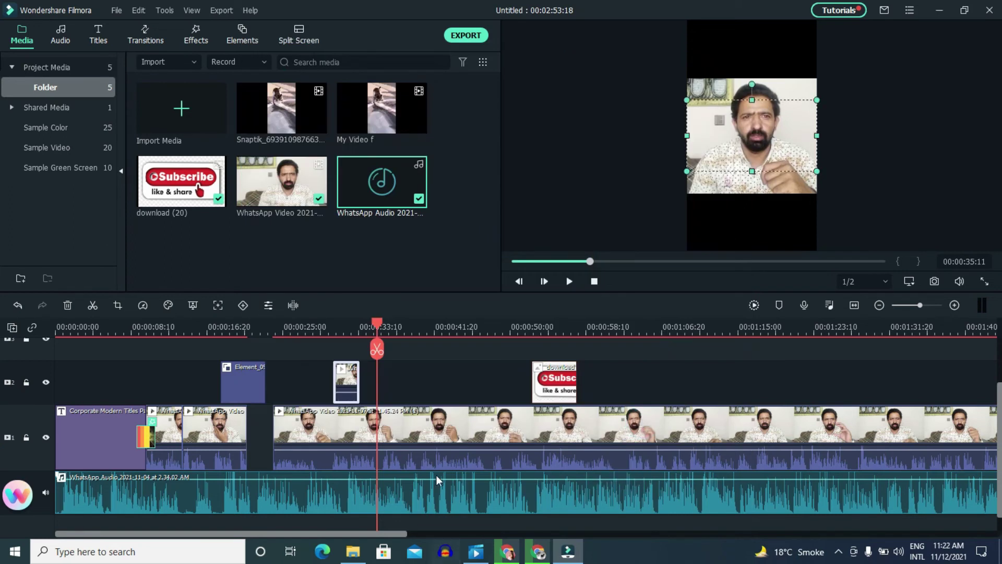
left_click_drag(366, 343, 324, 368)
left_click(569, 282)
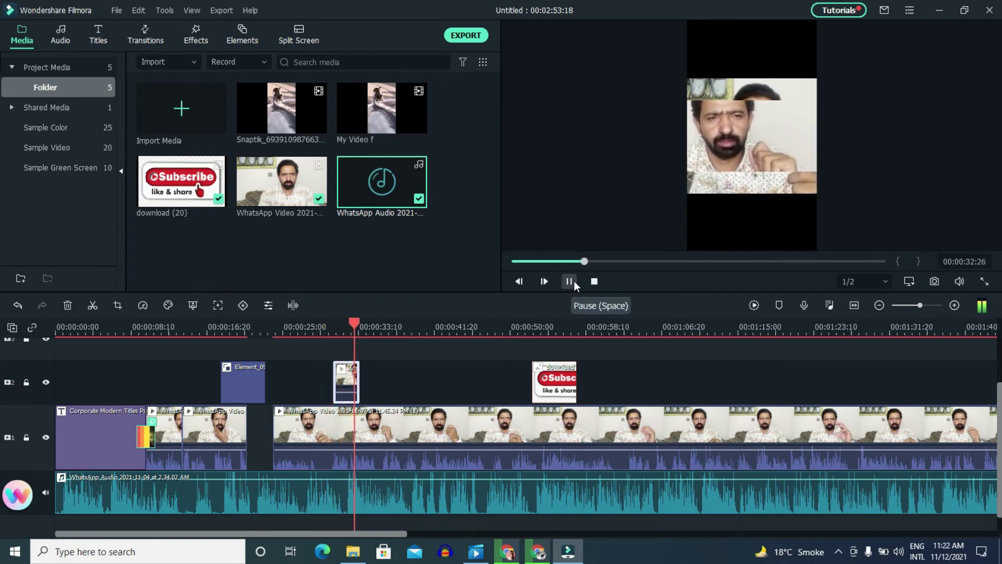
left_click(569, 280)
- Switch the short track 2 clip to the right-to-left Pan & Zoom preset and preview the movement
right_click(334, 381)
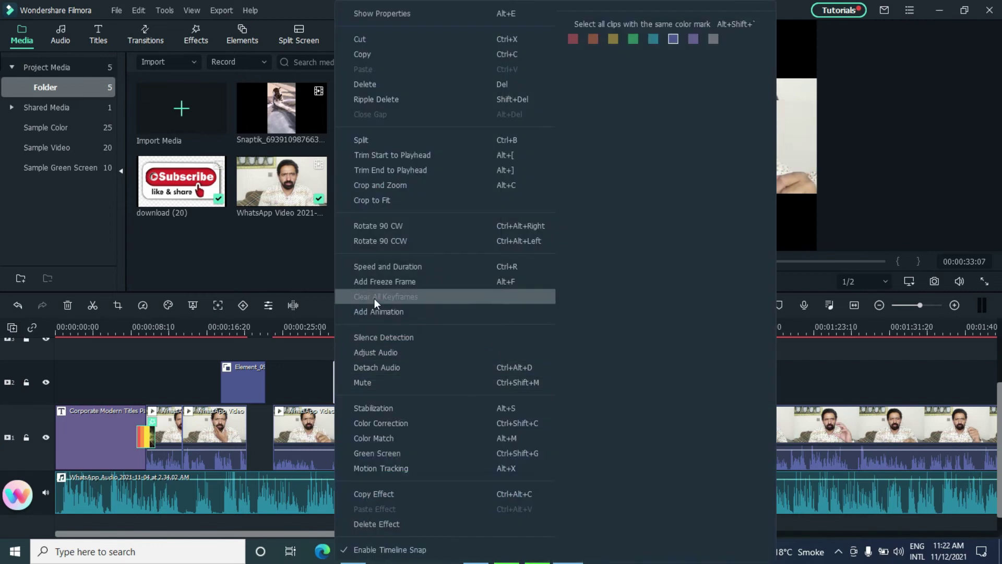
left_click(381, 186)
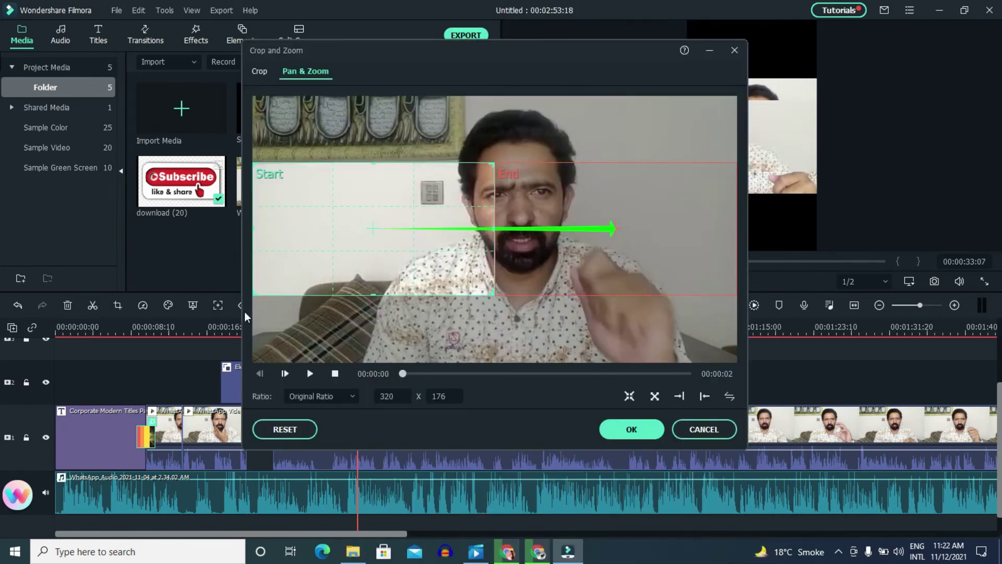
left_click(350, 395)
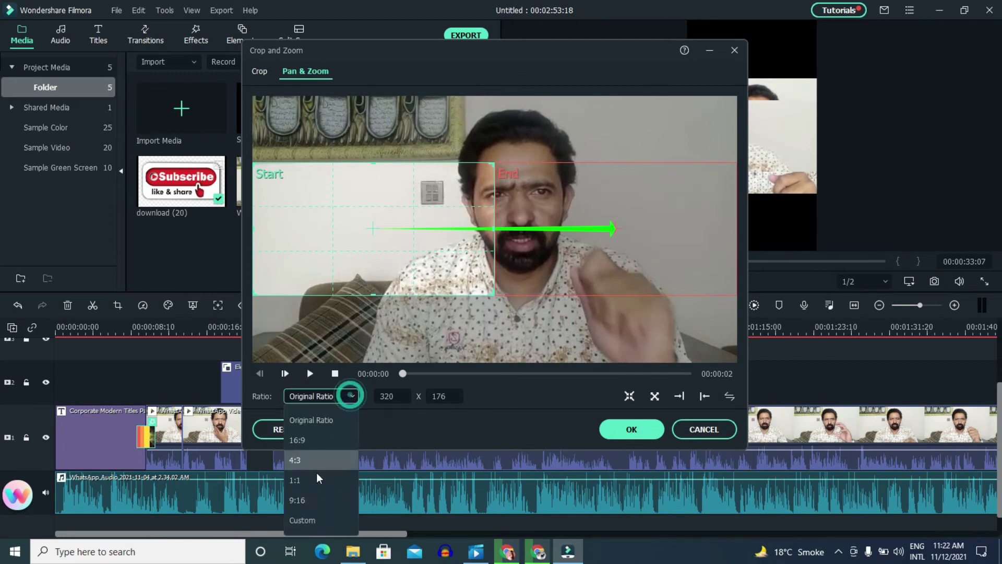
left_click(306, 519)
left_click(704, 397)
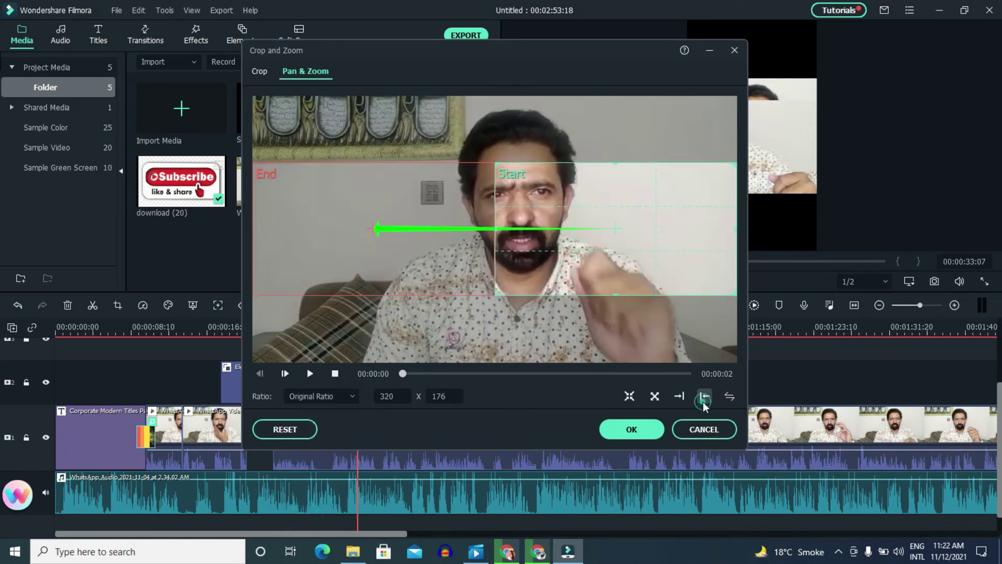
left_click(619, 433)
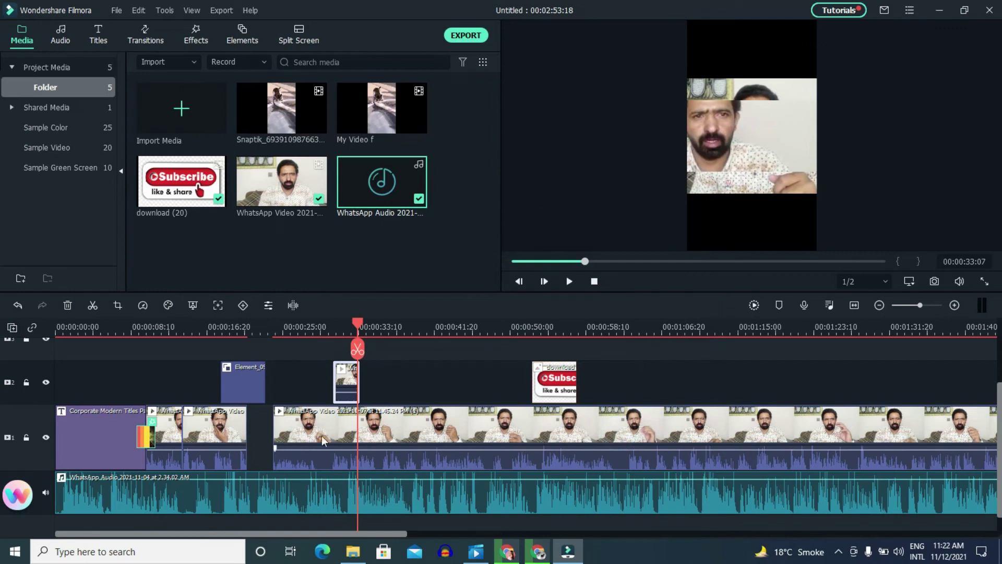
left_click_drag(362, 341, 315, 340)
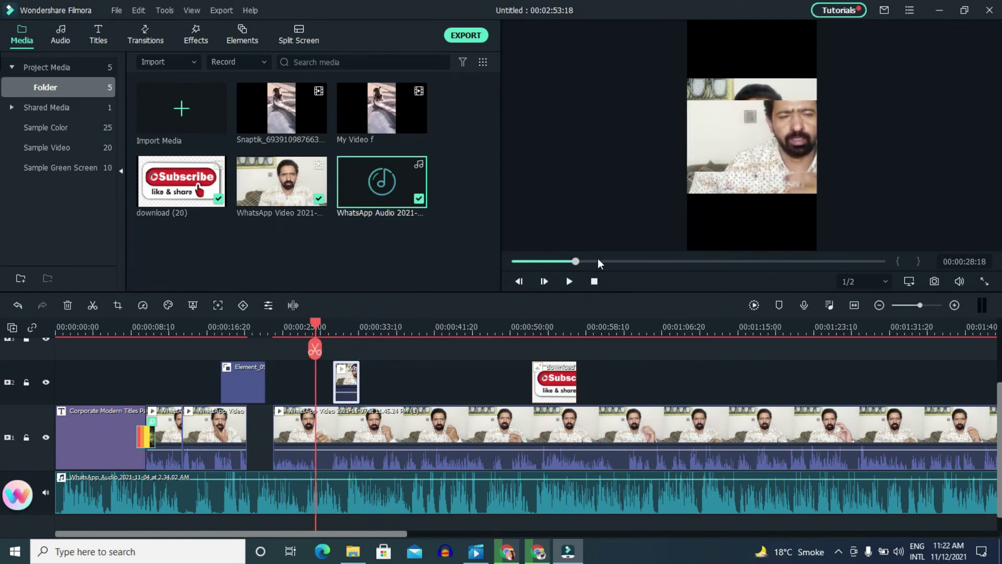
left_click(569, 281)
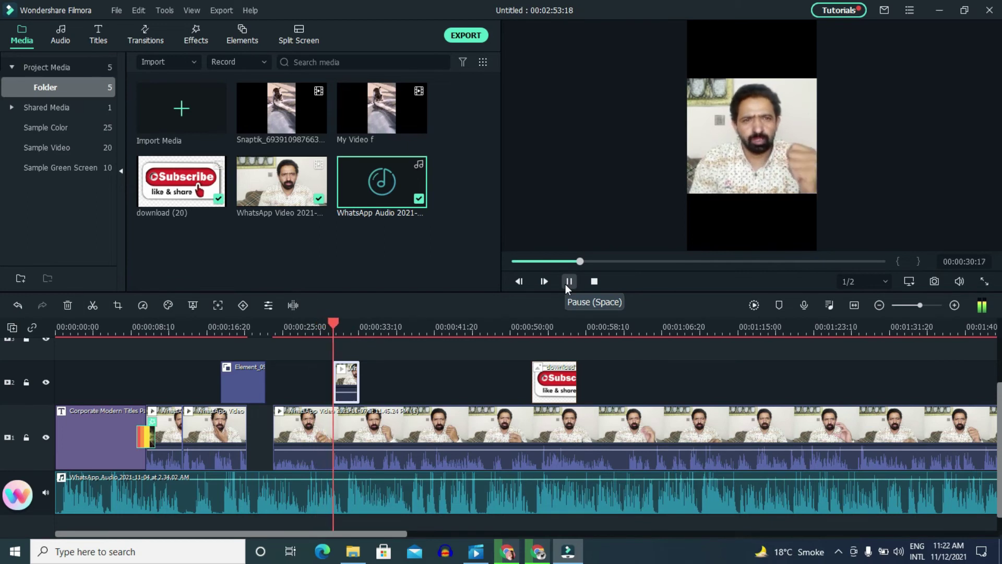
left_click(567, 282)
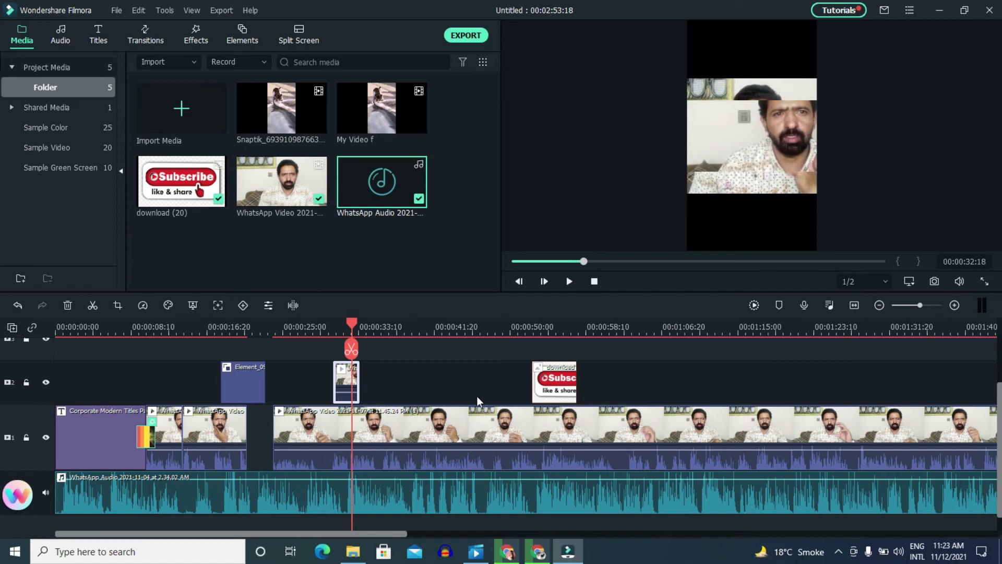
- Turn on background noise removal in the audio settings of the short clip on video track 2
right_click(341, 384)
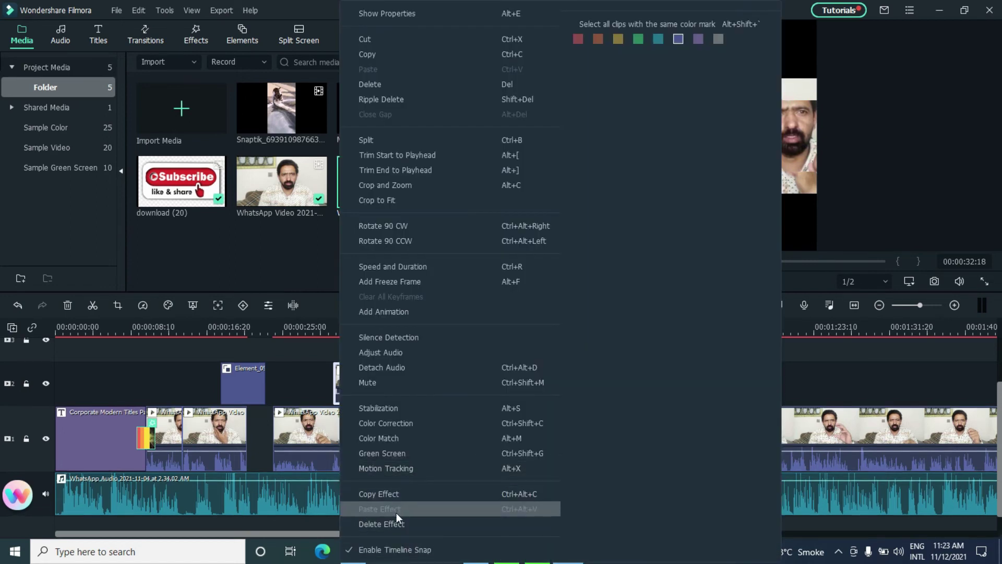
left_click(369, 352)
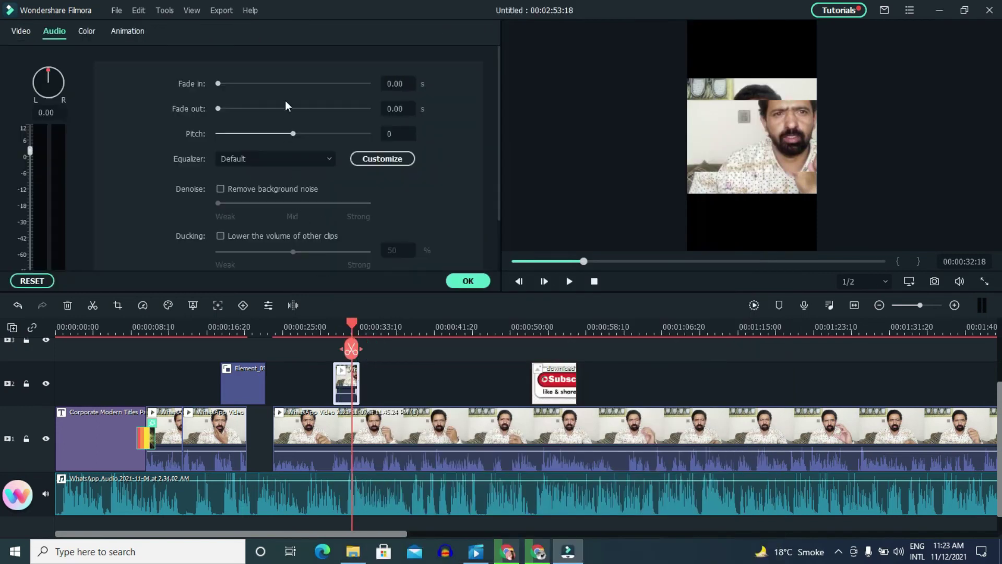
scroll(341, 214, "down", 1)
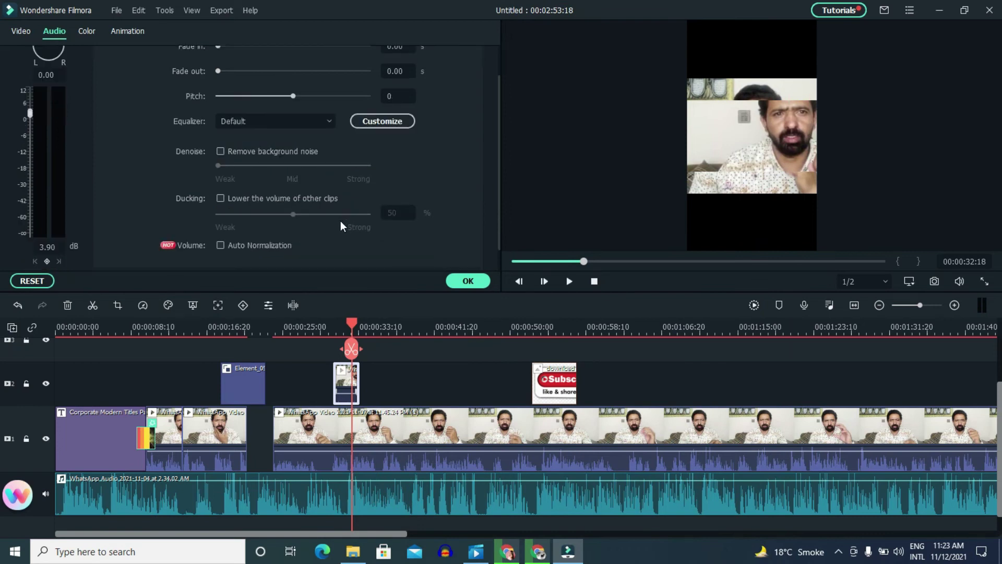
scroll(256, 196, "down", 1)
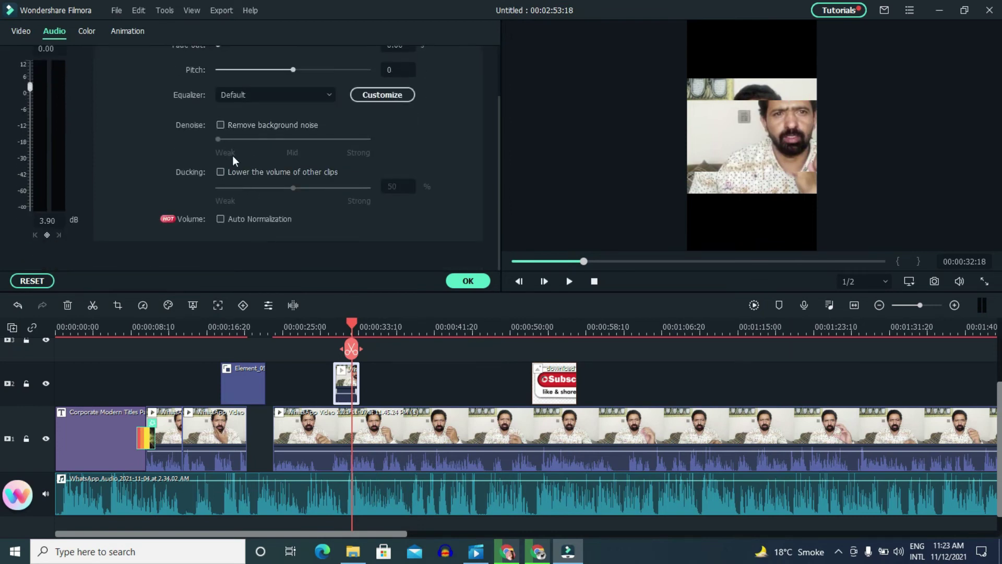
left_click(219, 125)
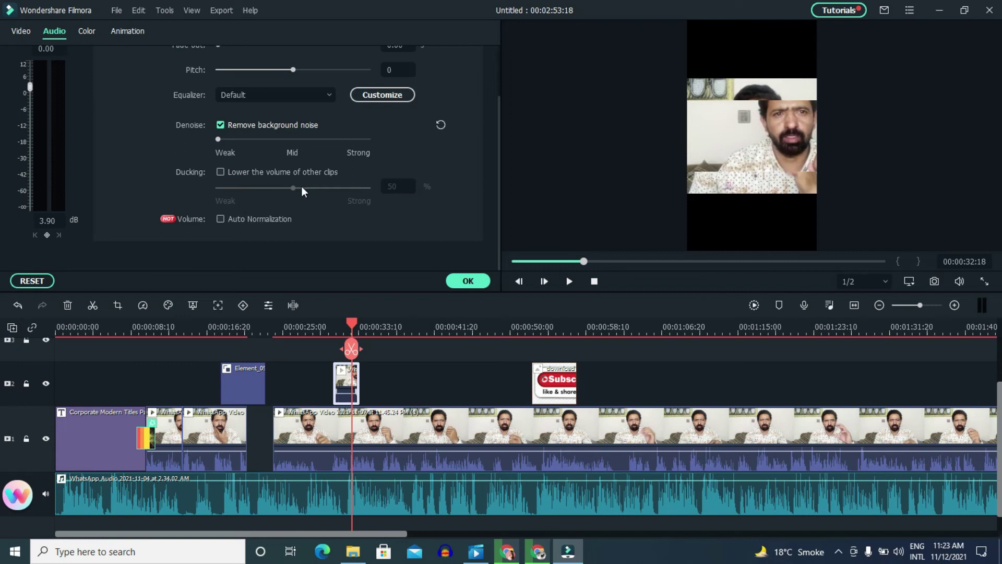
scroll(296, 196, "up", 3)
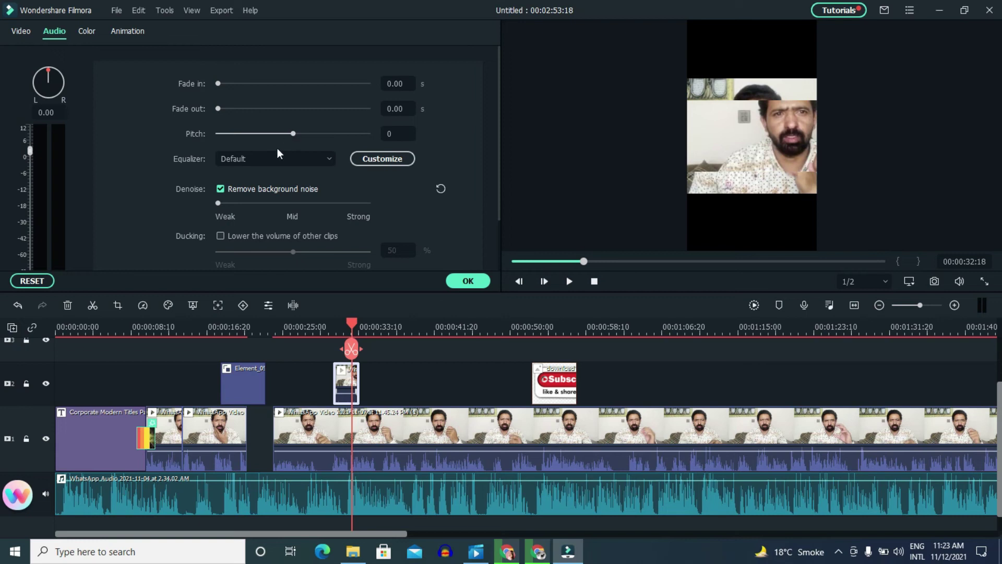
left_click(467, 280)
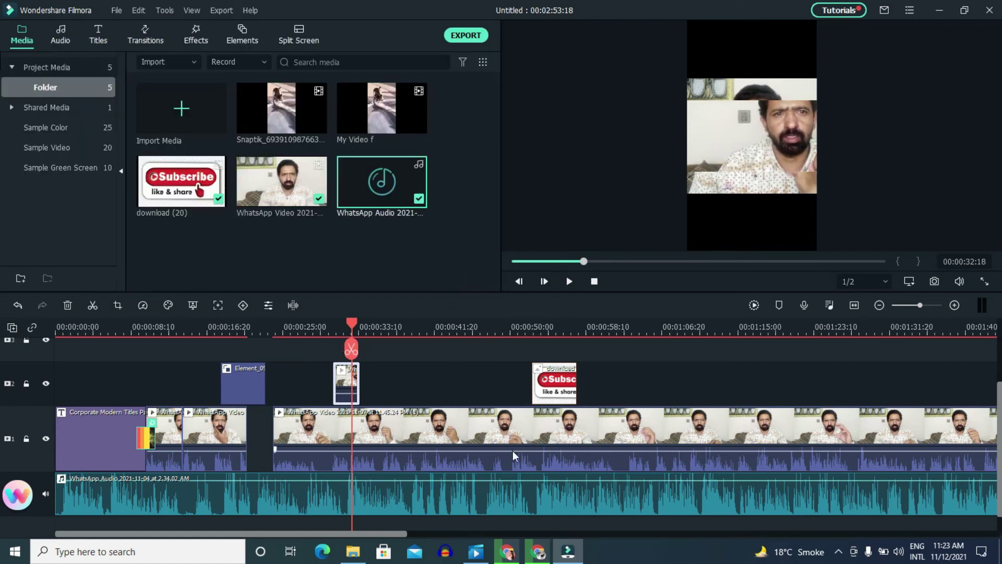
- Move the playhead to about 00:00:41:08 and look through the available media recording options
scroll(512, 450, "down", 1)
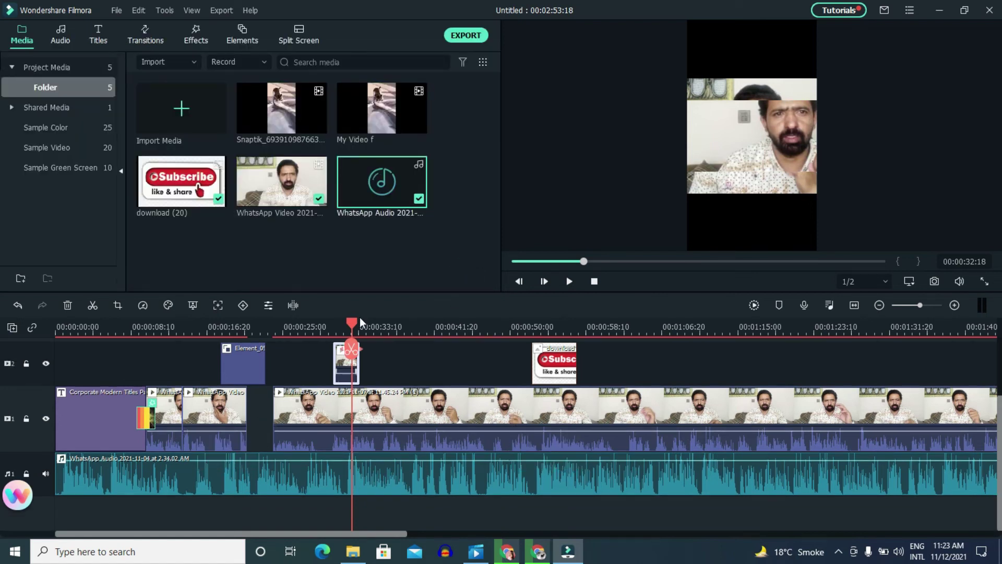
left_click_drag(348, 326, 430, 326)
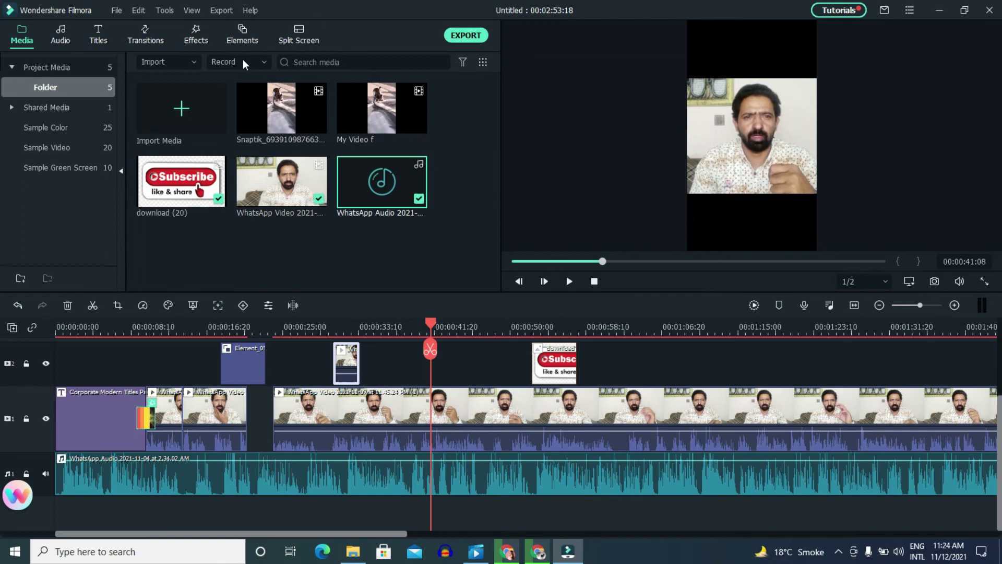
left_click(262, 62)
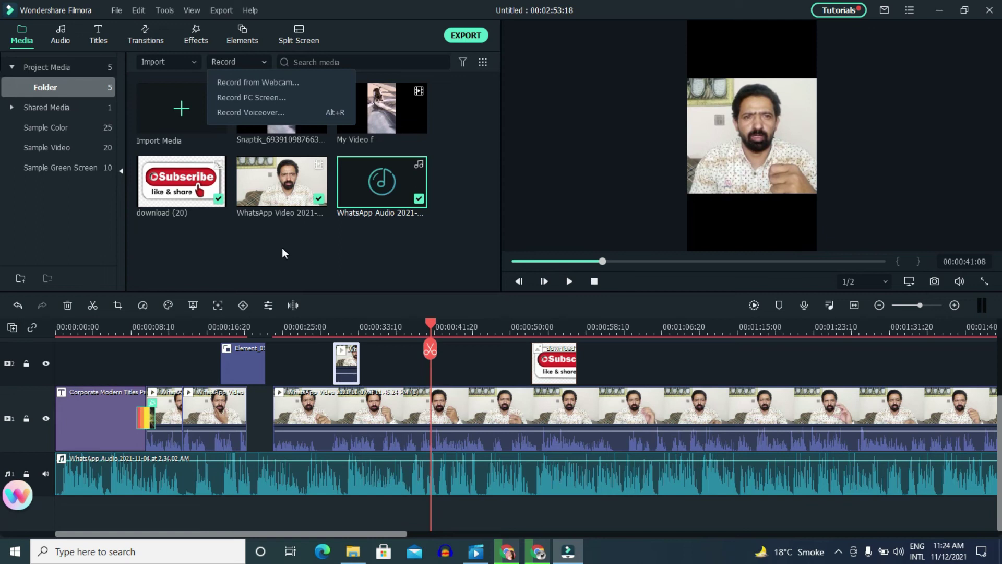
left_click(328, 246)
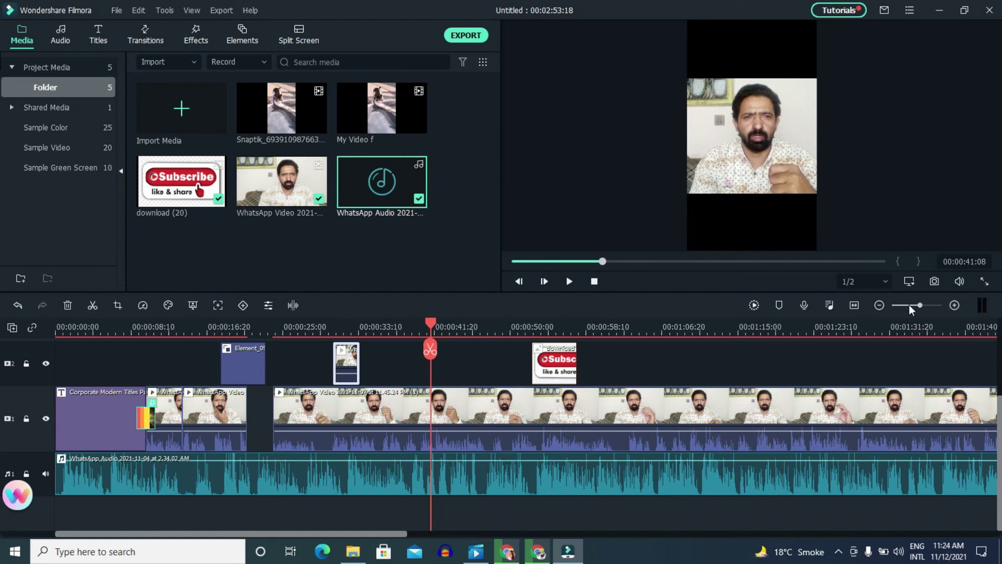
- Zoom the timeline out and back in to frame detail, and review the track and master levels in the Audio Mixer
left_click(880, 305)
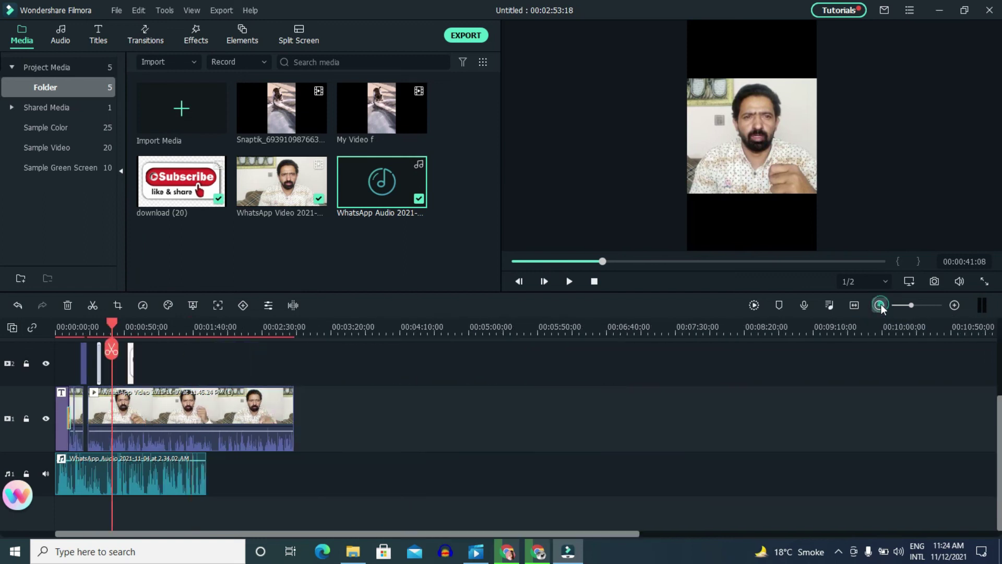
left_click(954, 305)
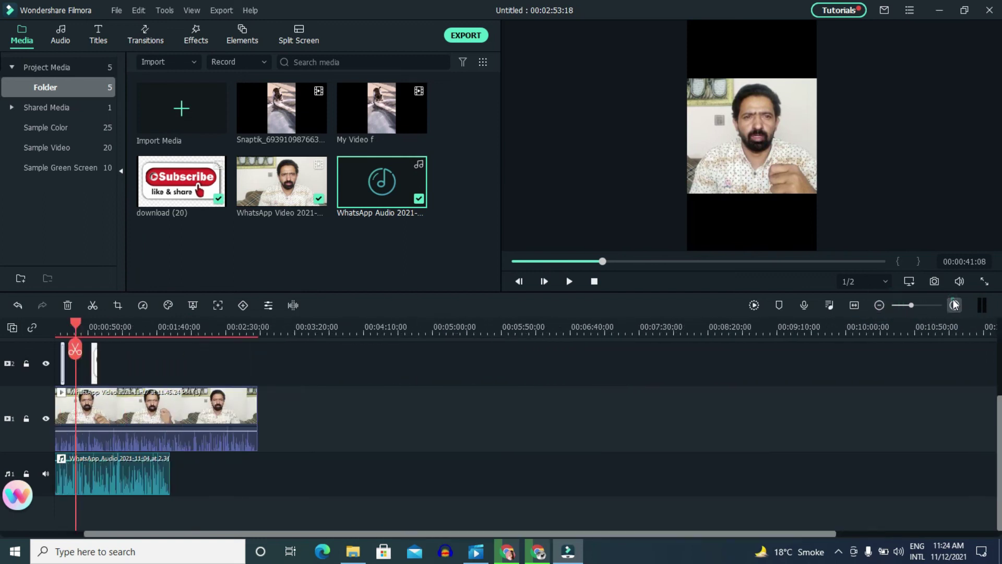
left_click(954, 305)
left_click(954, 305)
left_click(954, 305)
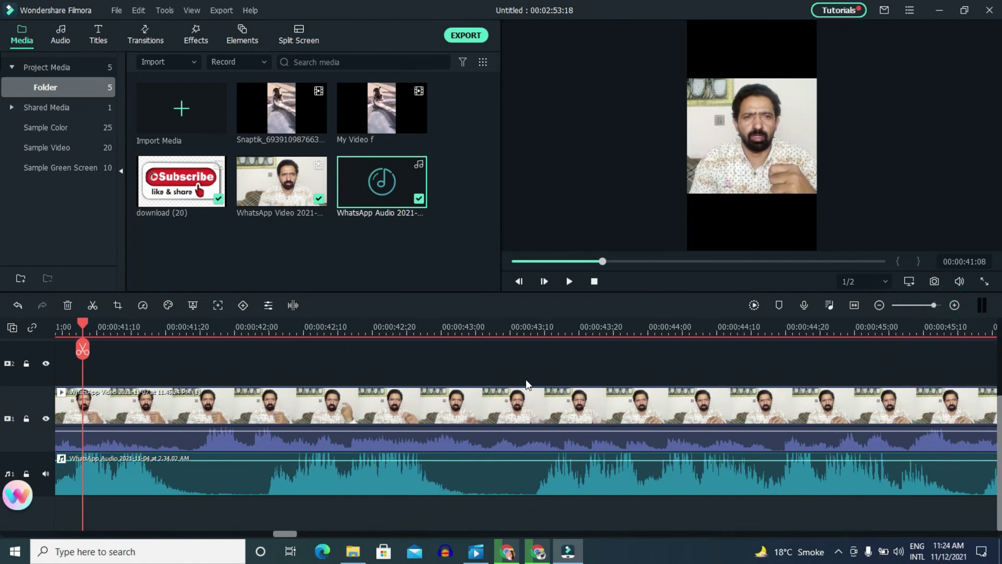
left_click(829, 305)
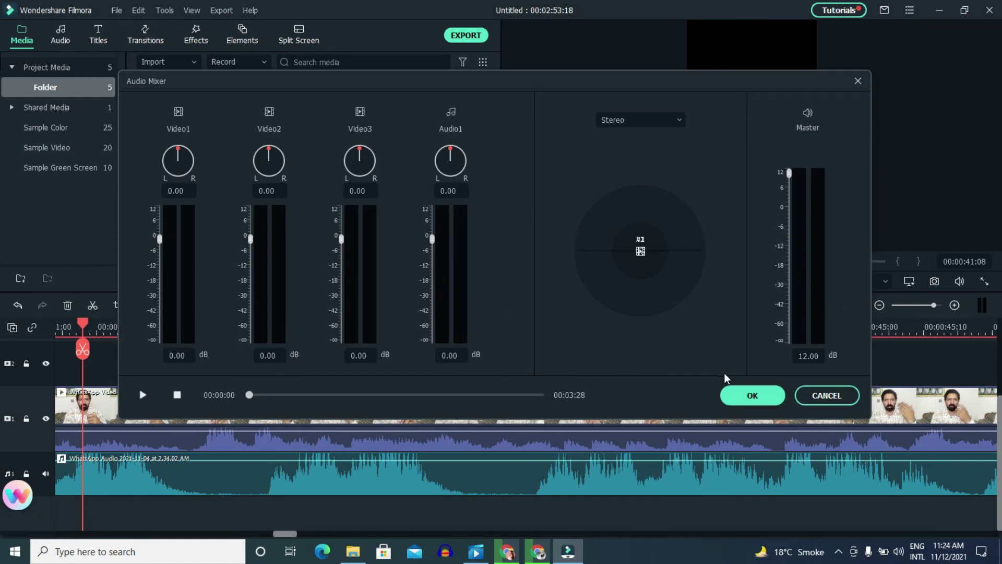
left_click(752, 395)
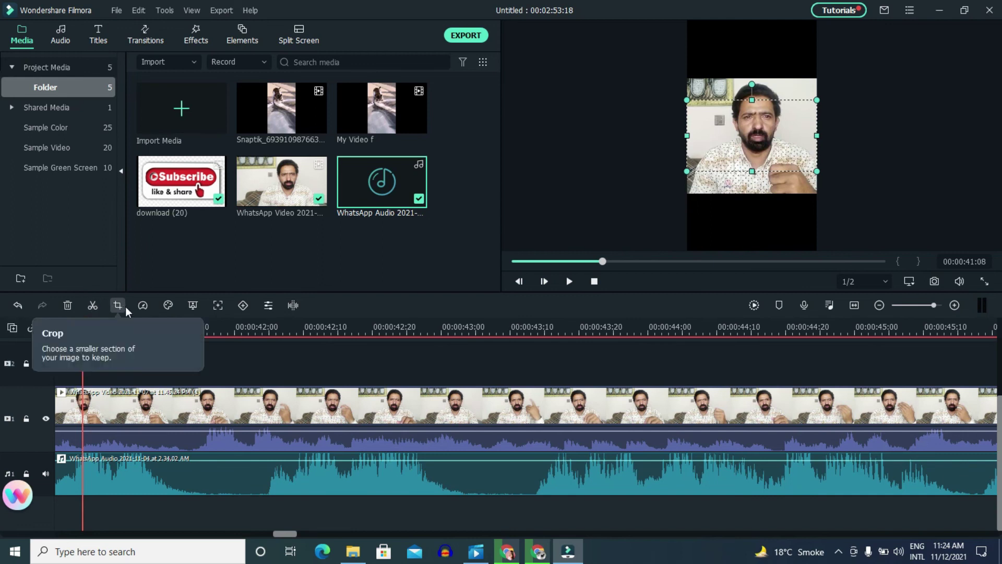
- Examine the speed, color, green screen and motion tracking options for the main clip on video track 1
left_click(142, 305)
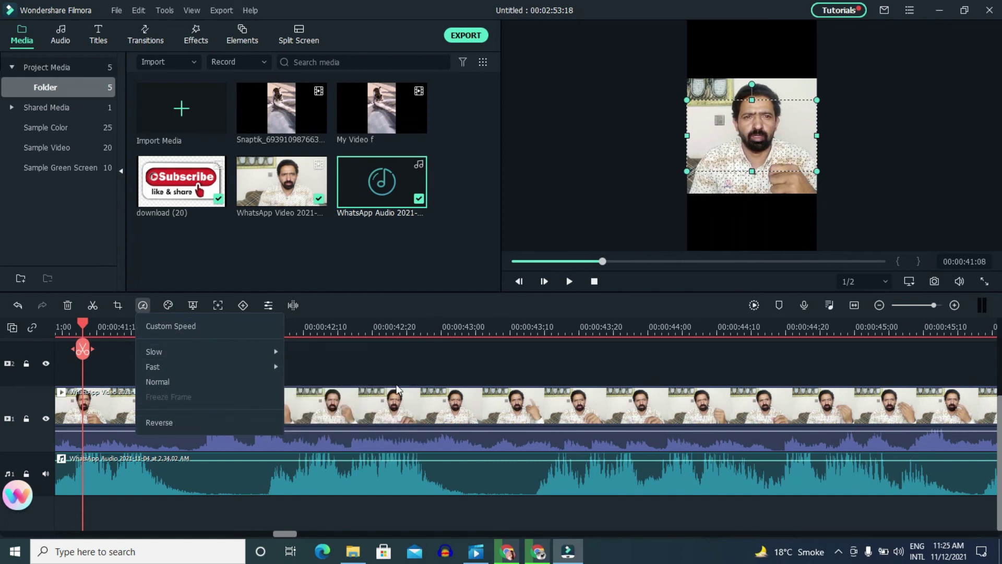
left_click(381, 376)
left_click(165, 307)
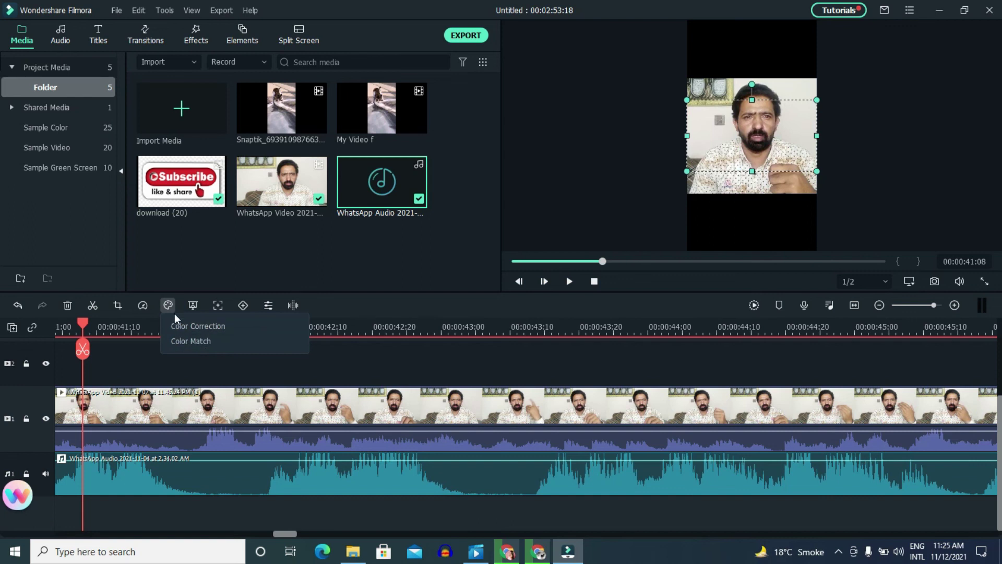
left_click(194, 305)
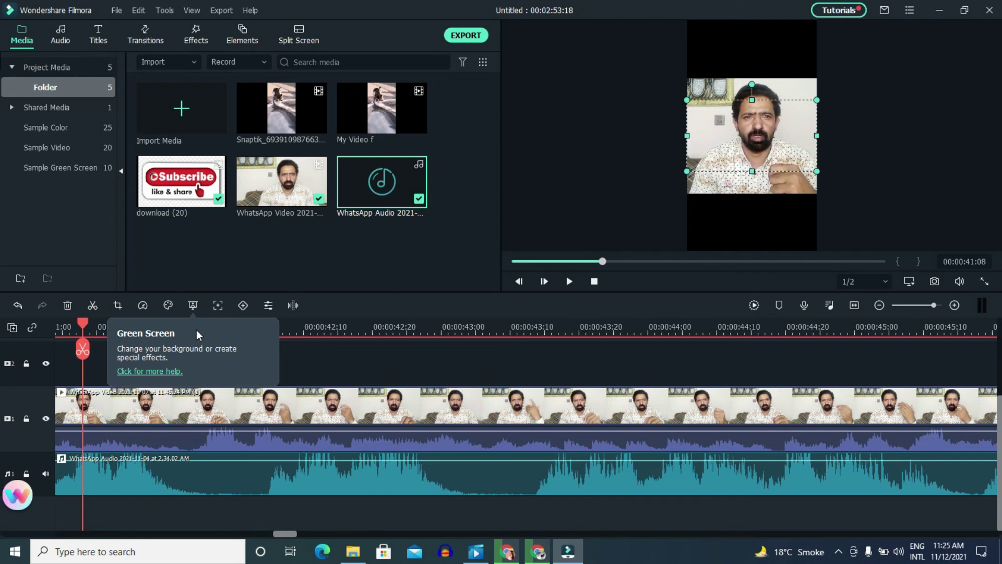
left_click(220, 305)
left_click(266, 312)
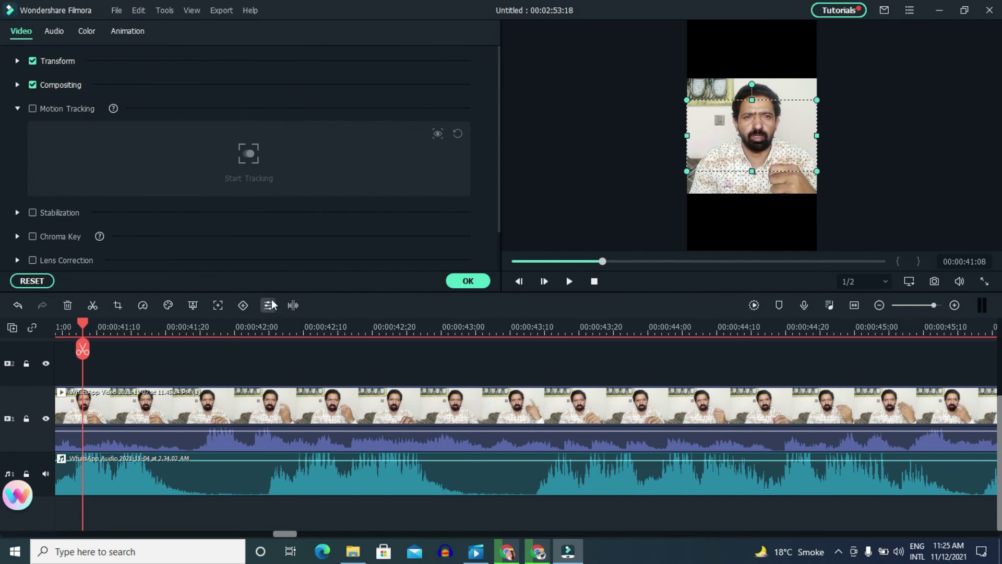
left_click(468, 281)
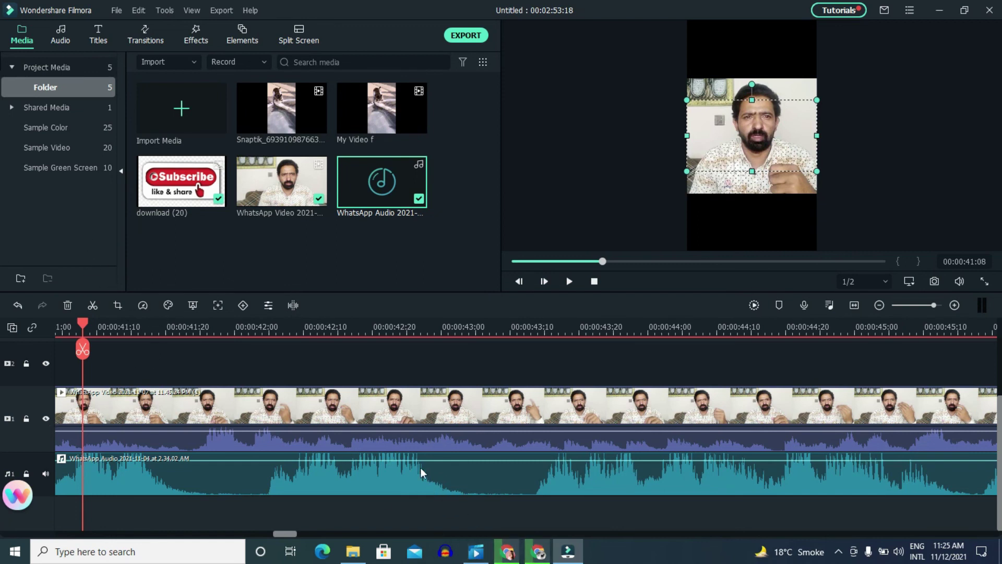
- Set up a local MP4 export, enter a person's name as the file name, and browse the computer's drives for a save folder
left_click(468, 35)
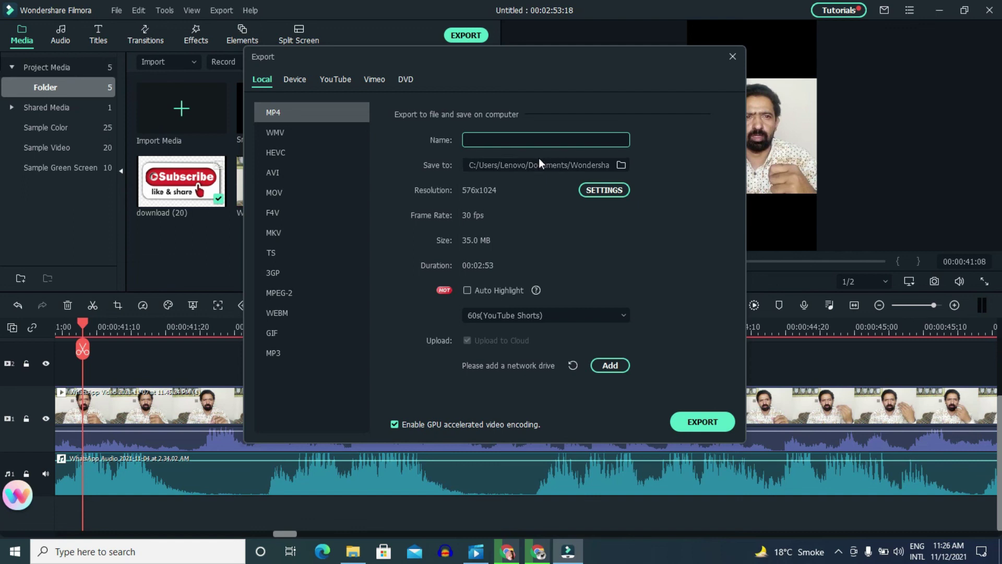
type("jamsahed")
left_click(615, 162)
left_click(621, 165)
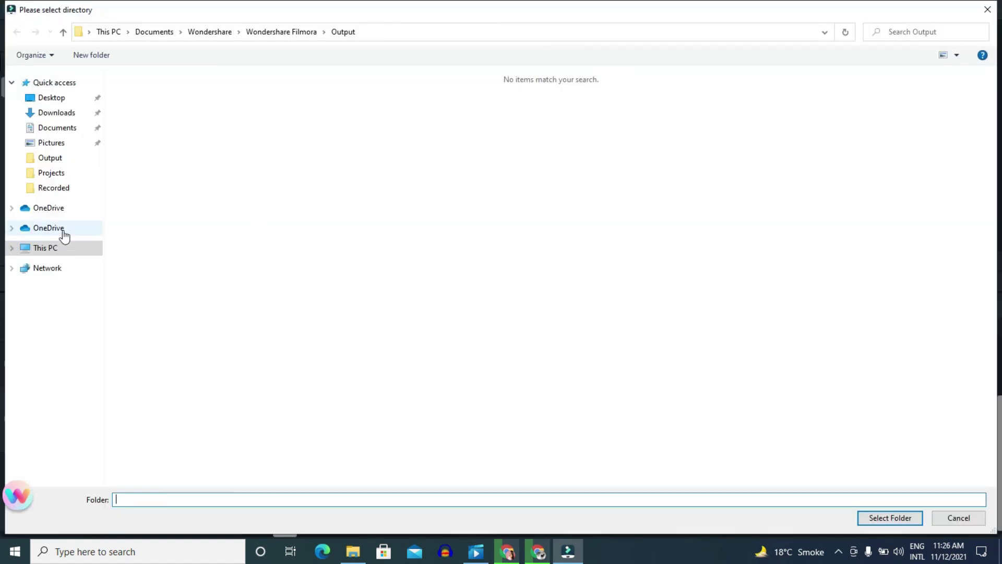
left_click(61, 247)
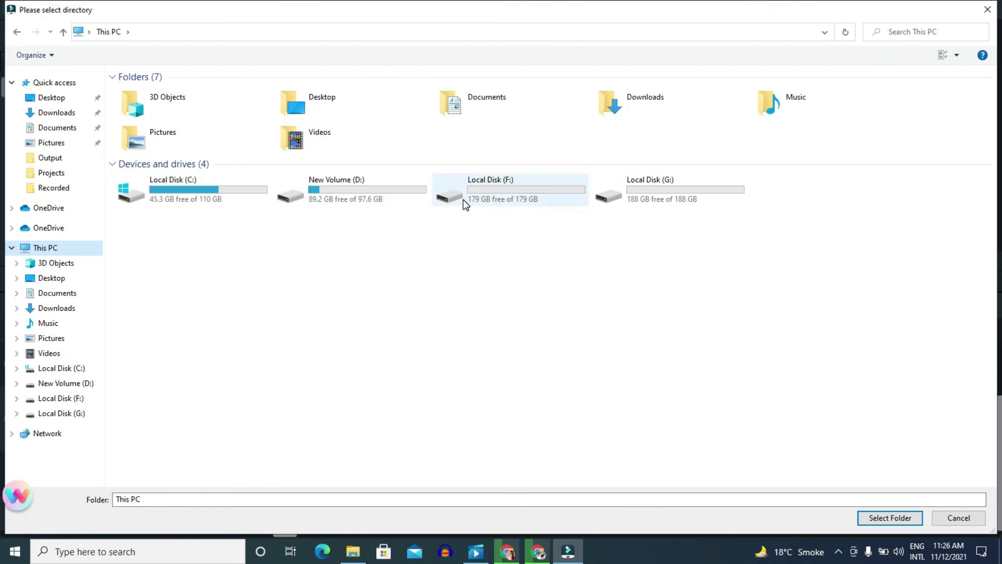
left_click(995, 11)
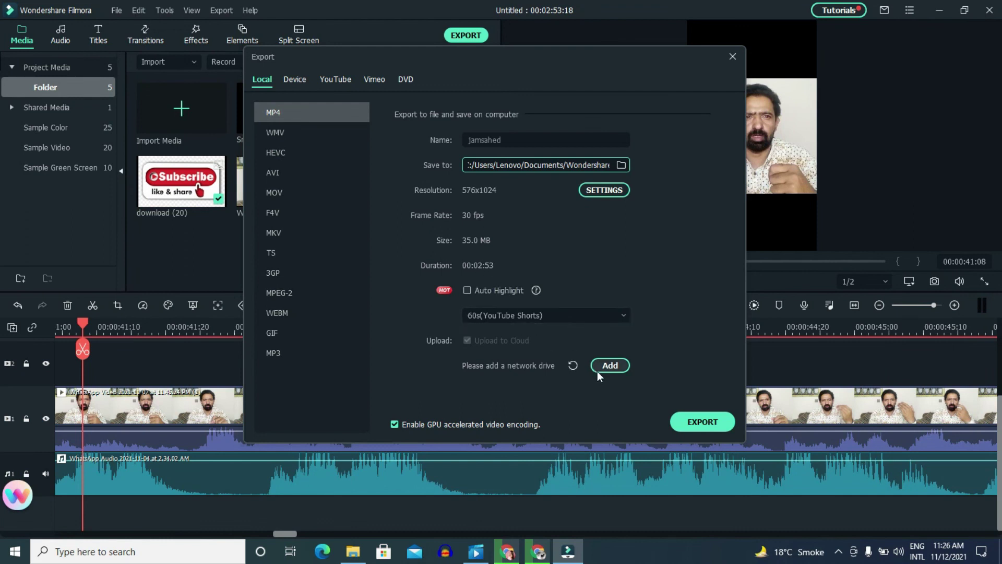
- Start the MP4 export of the project and cancel it during conversion
left_click(702, 422)
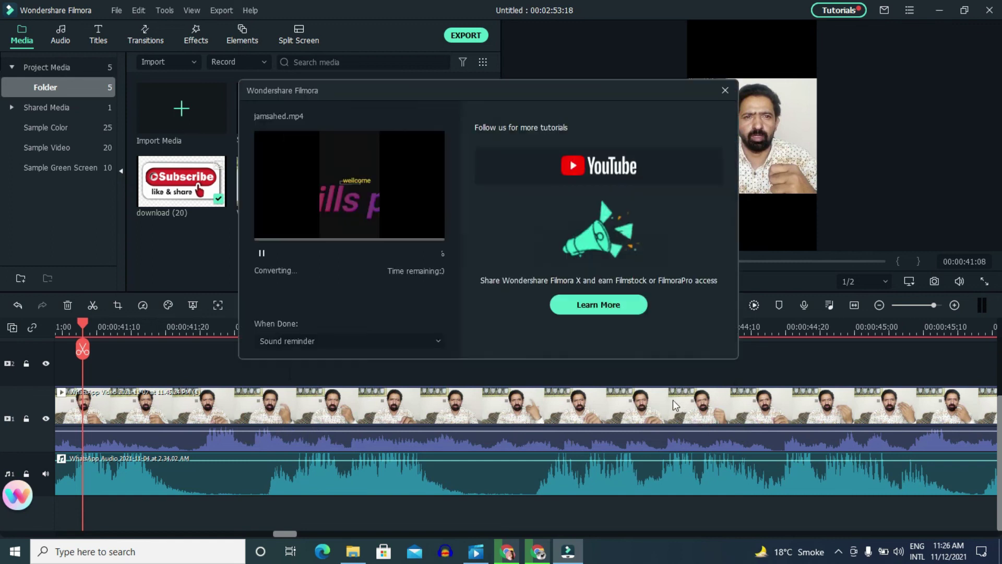
left_click(724, 90)
left_click(588, 231)
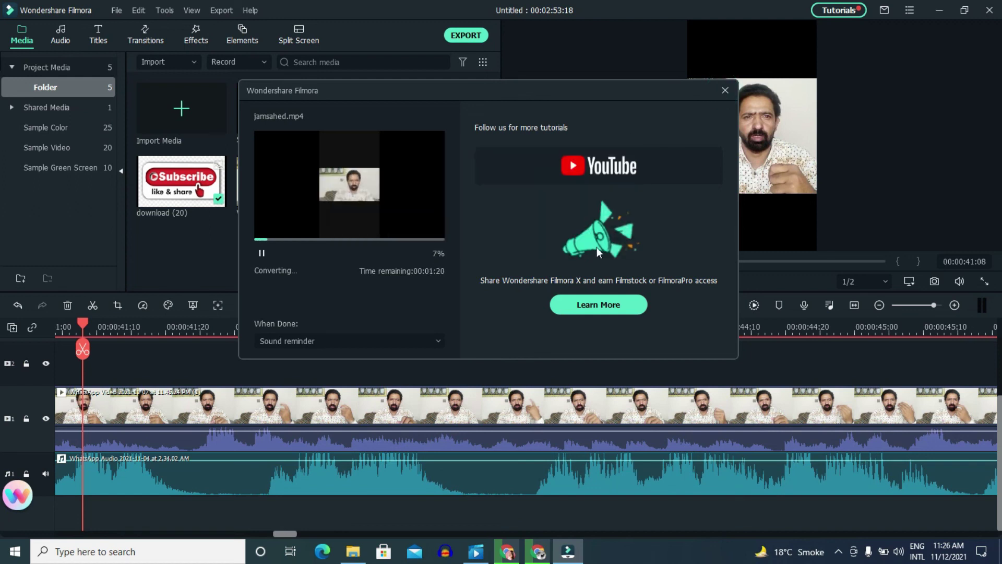
left_click(725, 90)
left_click(517, 230)
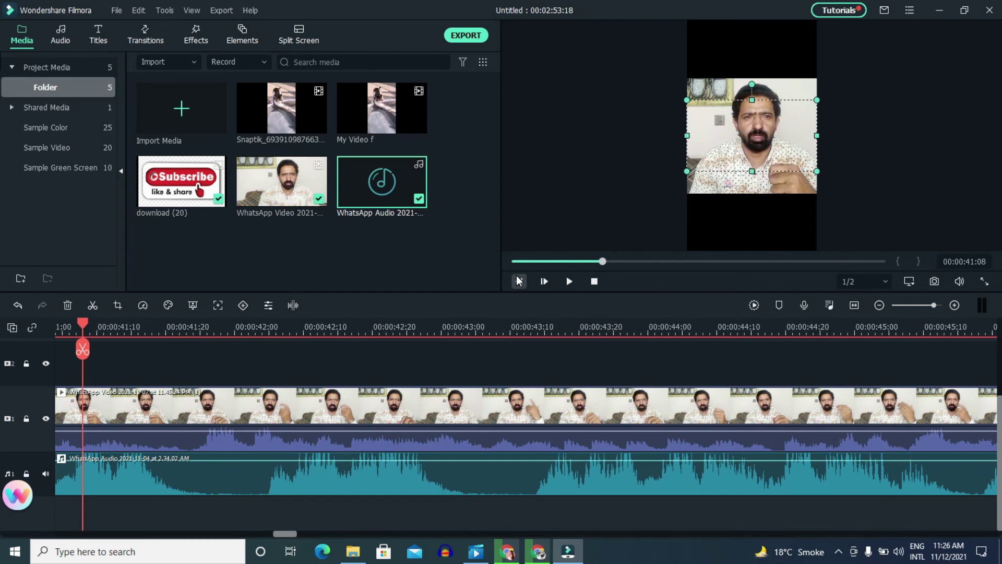